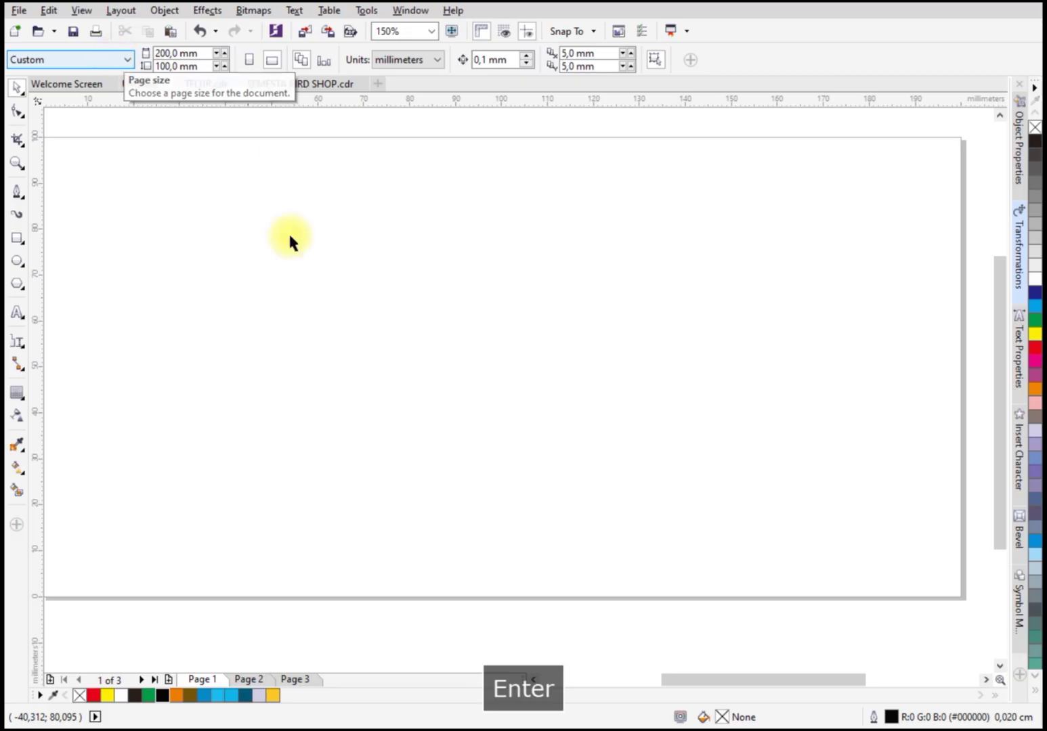
# Create a rectangle that covers the whole 200 × 100 mm page
pyautogui.scroll(-2, 448, 342)
pyautogui.press('z')
pyautogui.moveTo(219, 216); pyautogui.dragTo(732, 506)
pyautogui.click(19, 90)
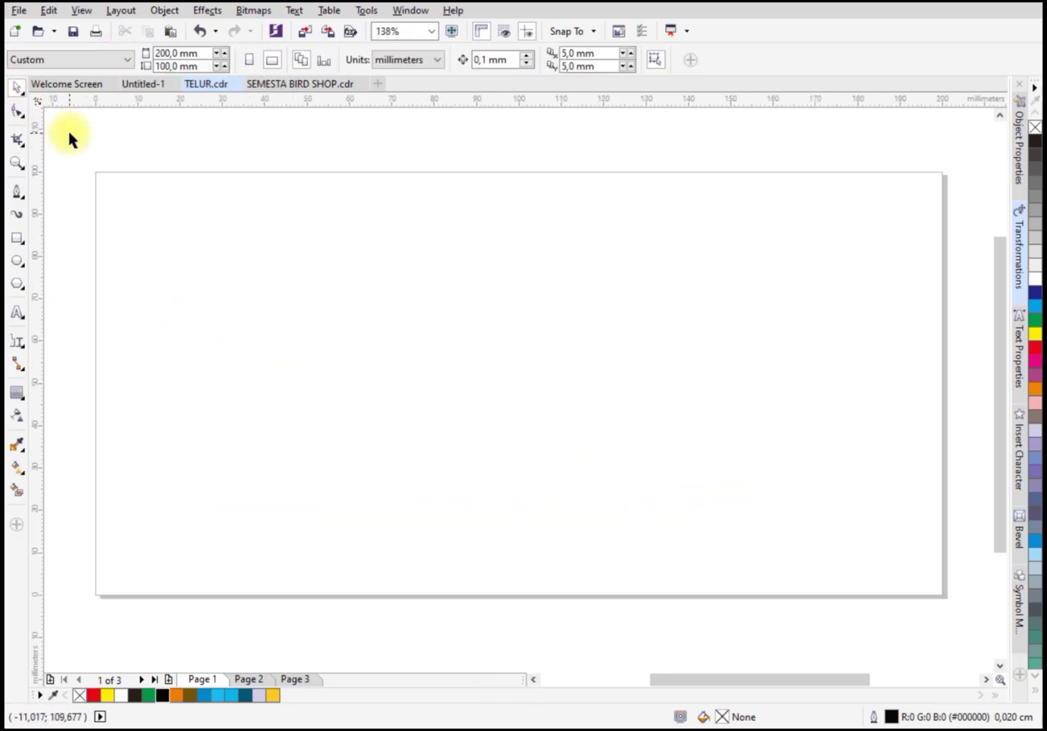
pyautogui.doubleClick(18, 241)
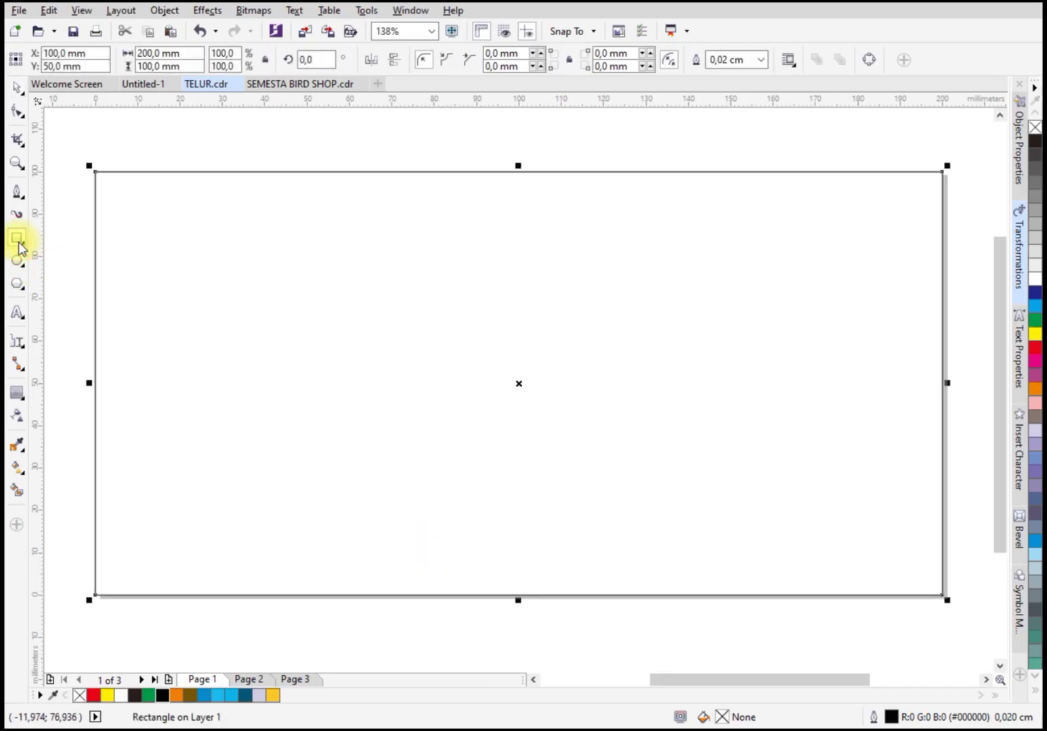
# Add artistic text reading "AGEN TELUR" and "SEGAR & MURAH!" on two lines, and break it apart into separate lines
pyautogui.click(23, 315)
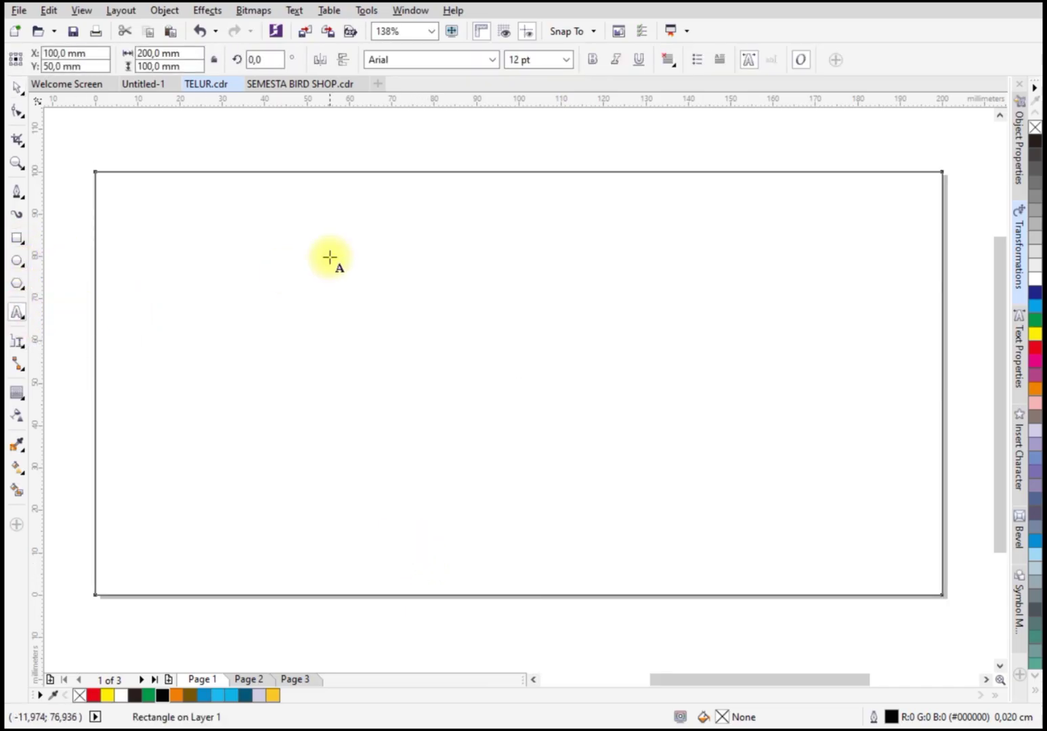
pyautogui.click(330, 254)
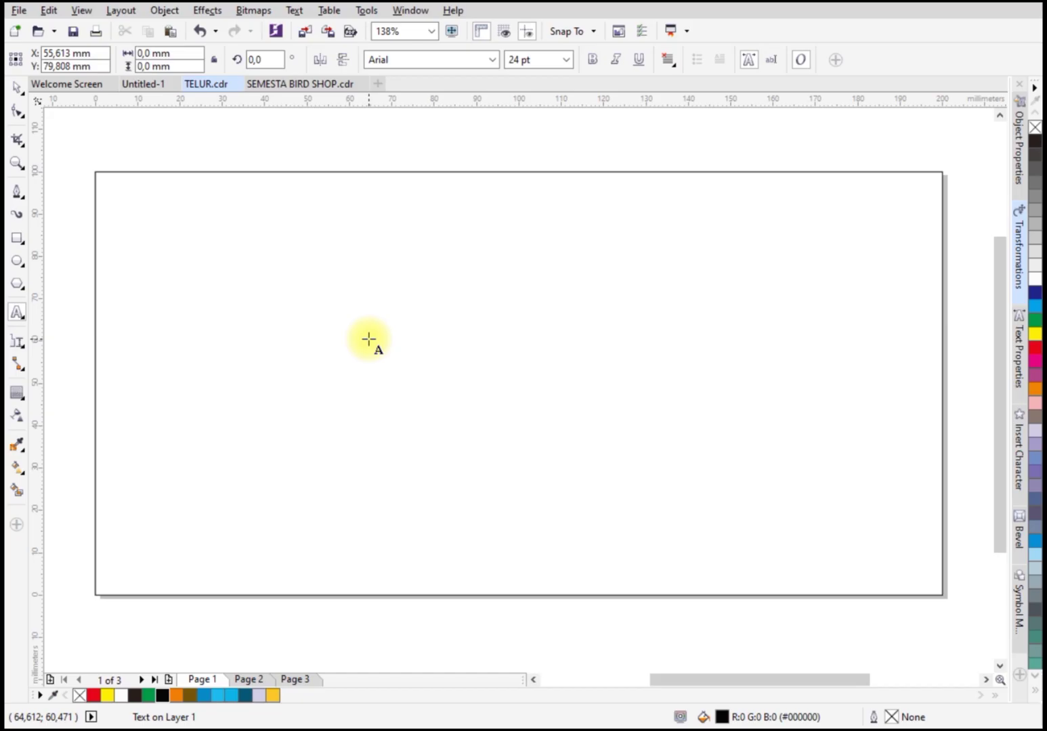
pyautogui.write('AGE')
pyautogui.write('N TELUR')
pyautogui.press('BackSpace')
pyautogui.write('LUR')
pyautogui.press('Return')
pyautogui.write('SE')
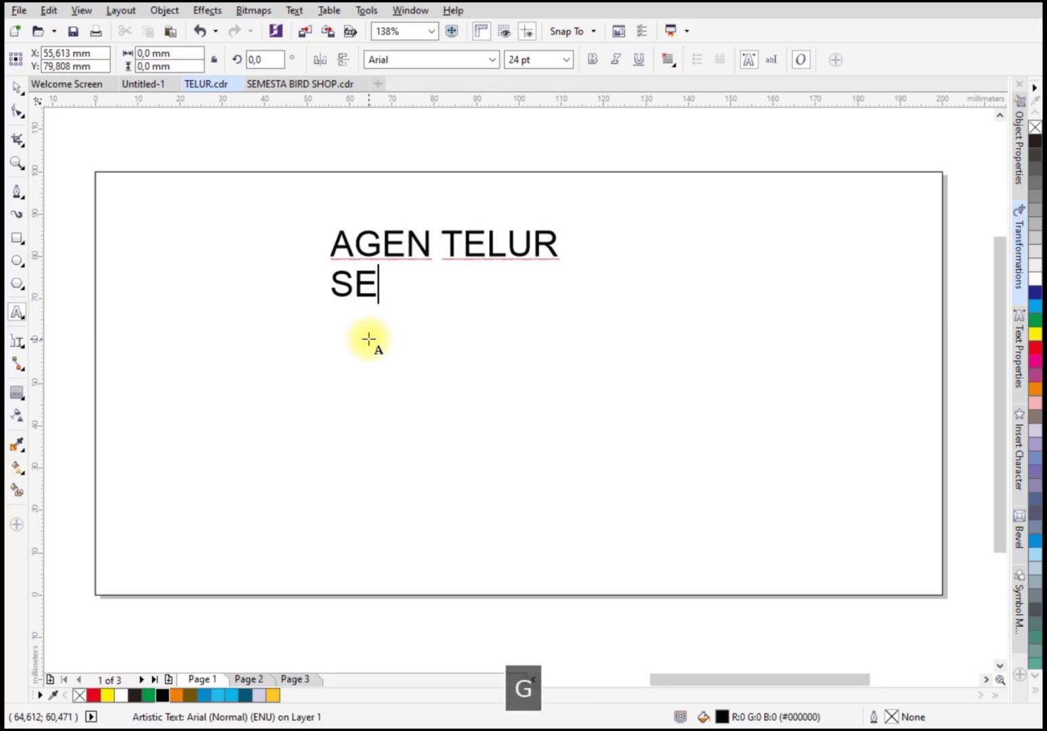
pyautogui.write('GAR & M')
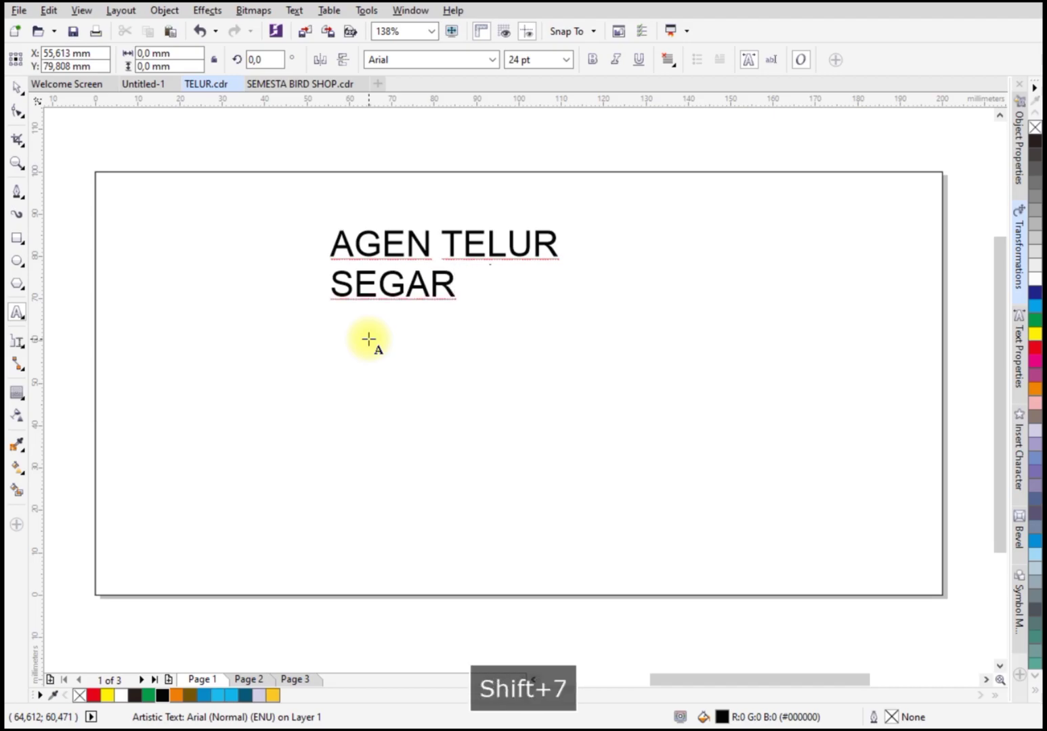
pyautogui.write('URAH!')
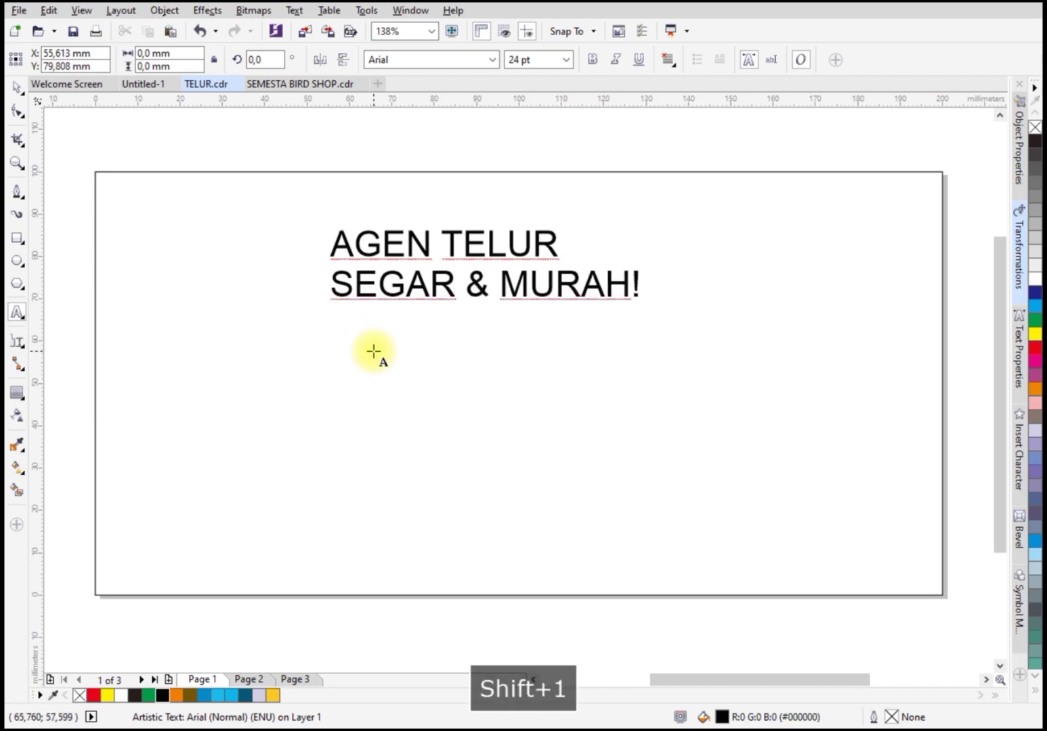
pyautogui.click(17, 88)
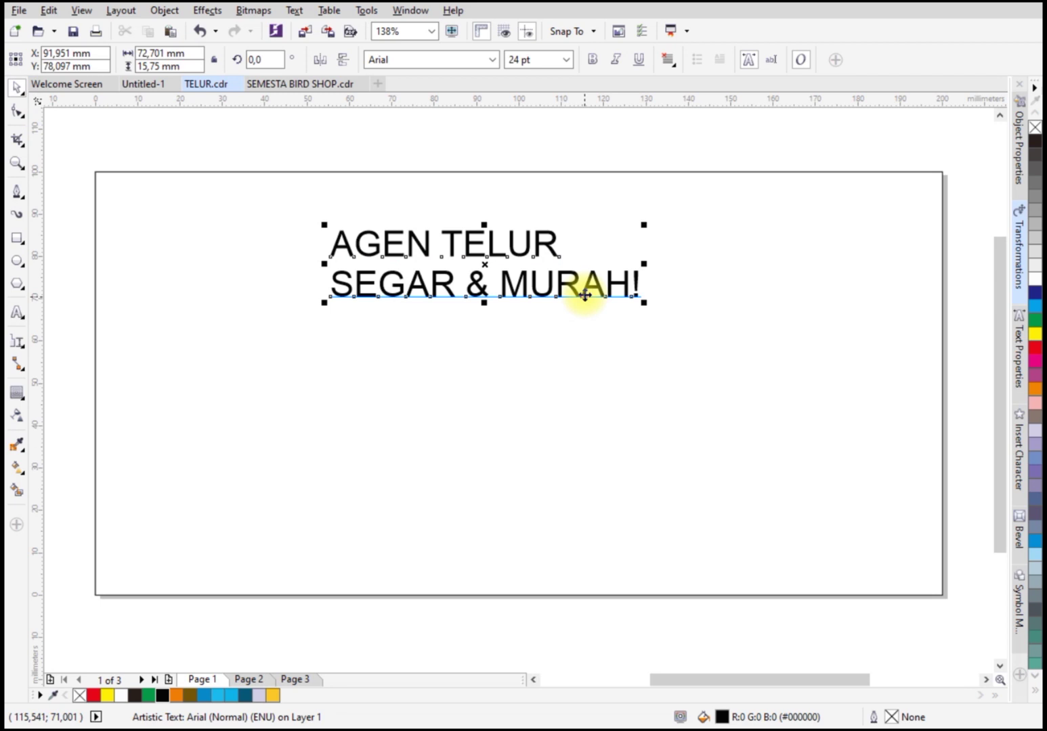
pyautogui.hotkey('ctrl', 'k')
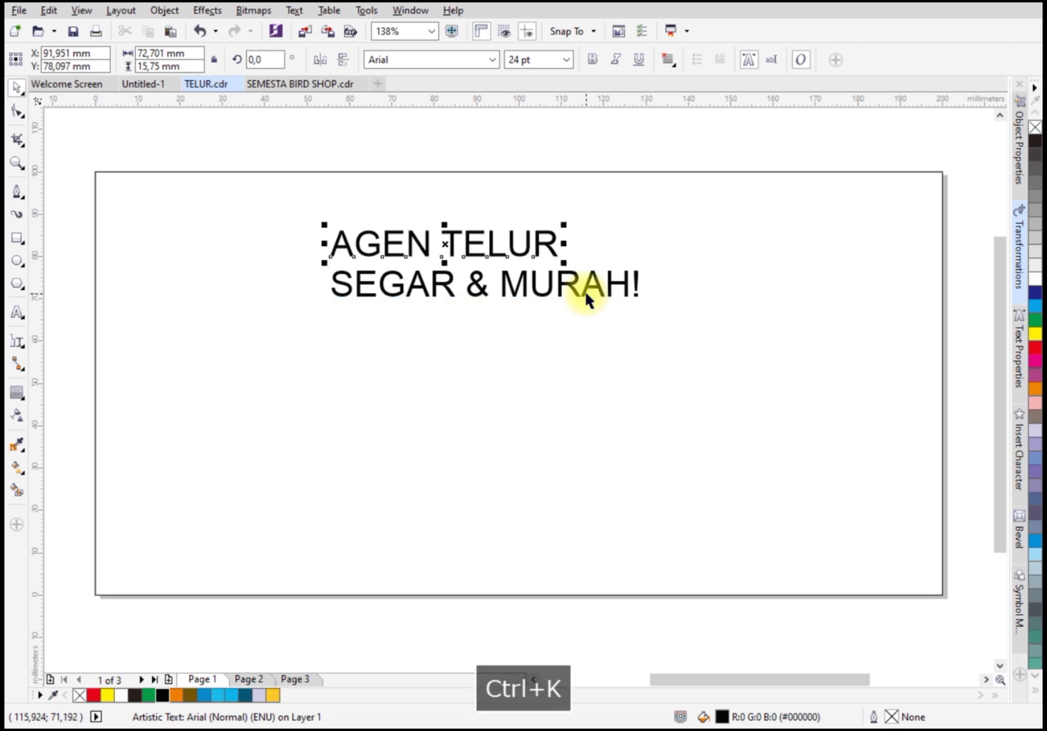
# Set the "AGEN TELUR" text in the Baloo font and move it to the page's upper-left area
pyautogui.click(494, 61)
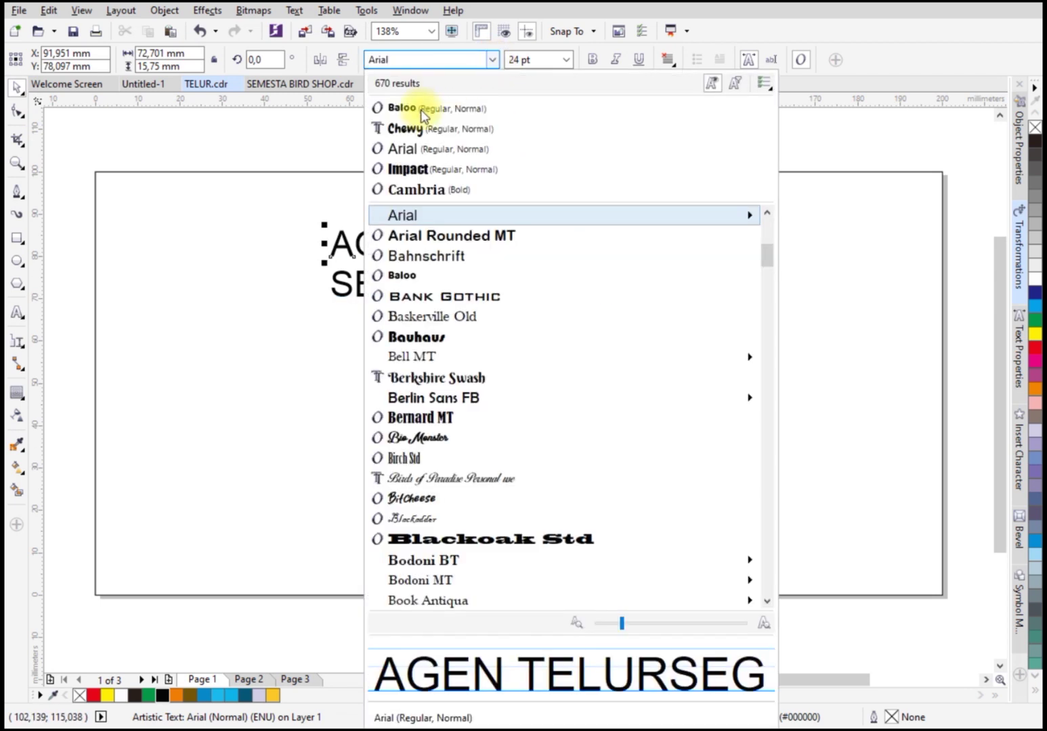
pyautogui.click(420, 110)
pyautogui.moveTo(458, 236); pyautogui.dragTo(305, 230)
# Set the "SEGAR & MURAH!" text in the Chewy font and place it, reduced in size, above the page
pyautogui.click(401, 281)
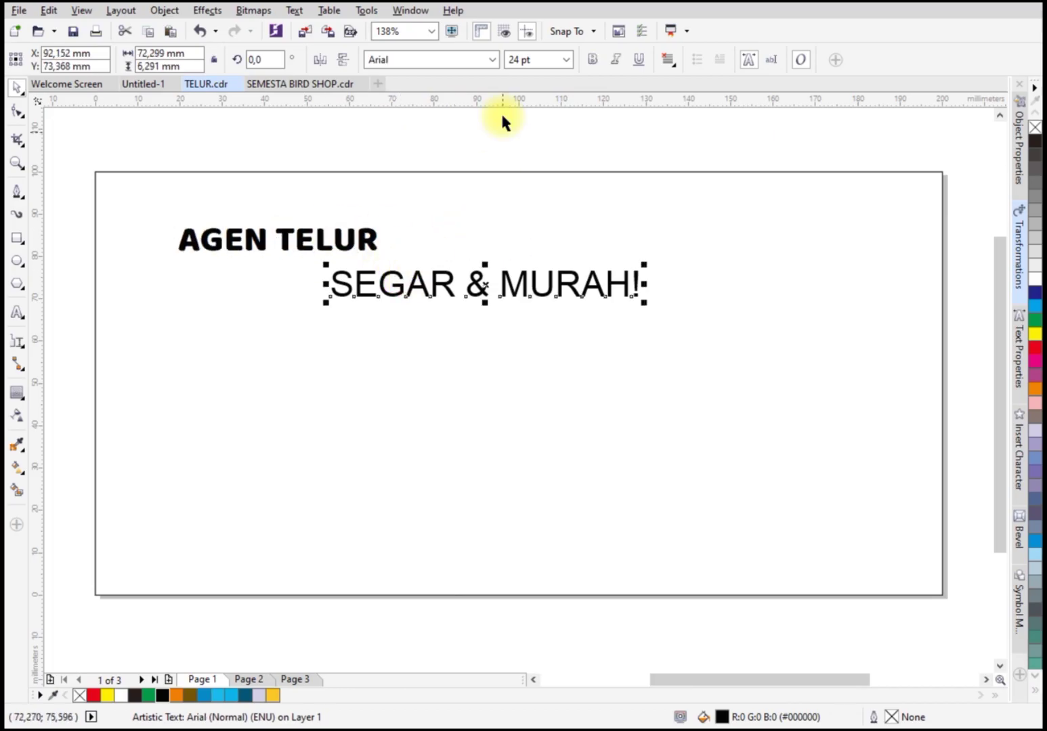
pyautogui.click(491, 64)
pyautogui.click(447, 129)
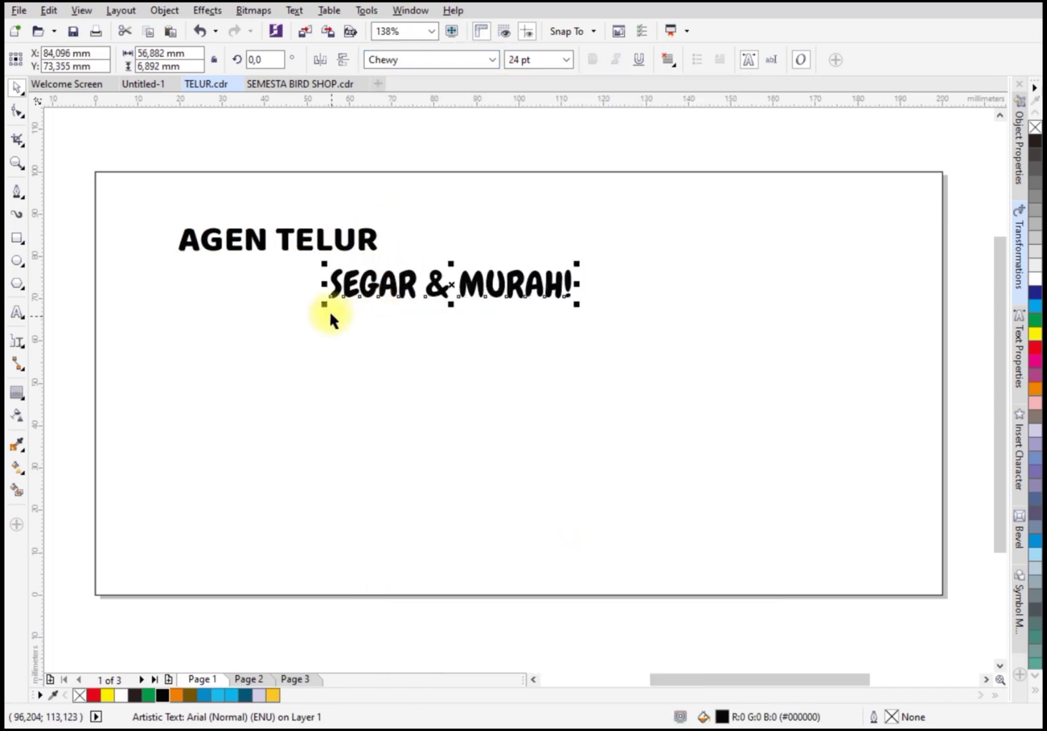
pyautogui.moveTo(324, 304); pyautogui.dragTo(630, 150)
# Enlarge "AGEN TELUR" to about 81 mm wide and break it into two lines before "TELUR"
pyautogui.click(369, 256)
pyautogui.moveTo(384, 259); pyautogui.dragTo(525, 284)
pyautogui.click(17, 312)
pyautogui.click(344, 232)
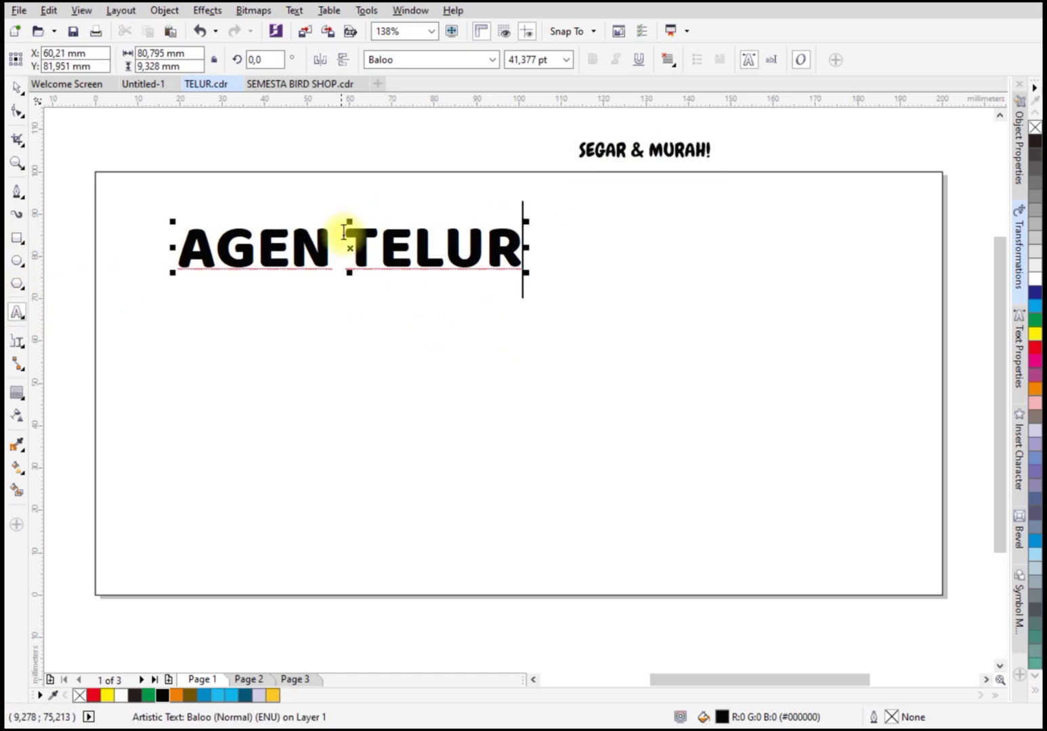
pyautogui.press('Return')
# Tighten the line spacing of the two-line "AGEN TELUR" text and align it to the center
pyautogui.click(17, 111)
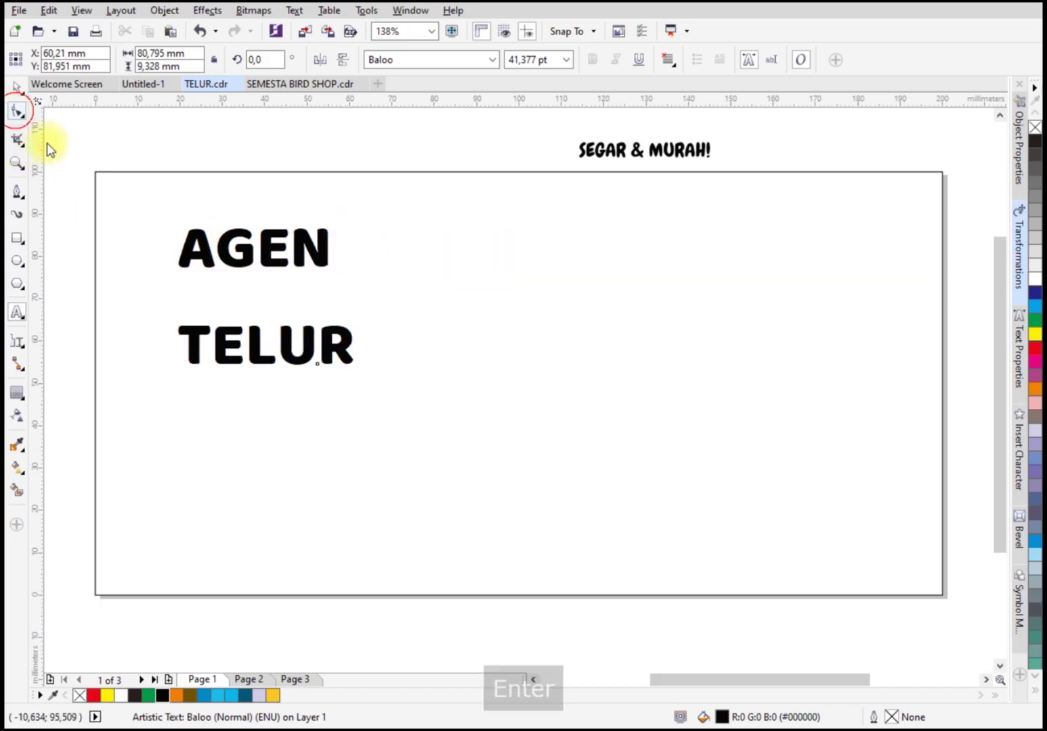
pyautogui.moveTo(163, 366); pyautogui.dragTo(160, 299)
pyautogui.click(19, 117)
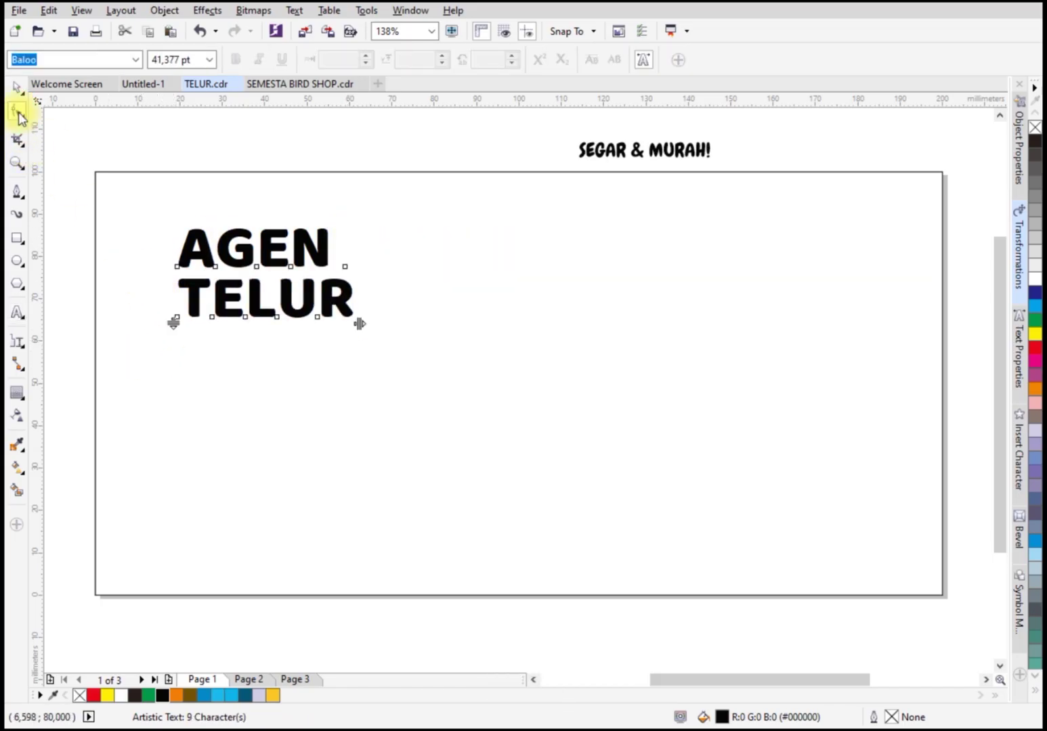
pyautogui.click(326, 287)
pyautogui.click(667, 61)
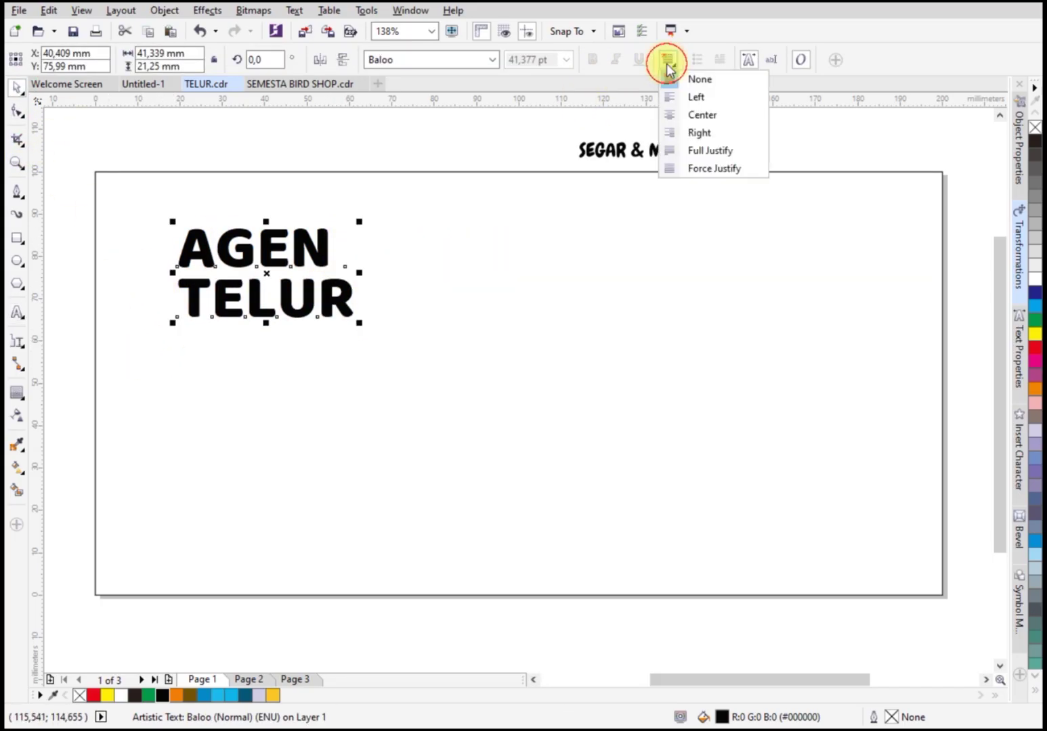
pyautogui.click(688, 114)
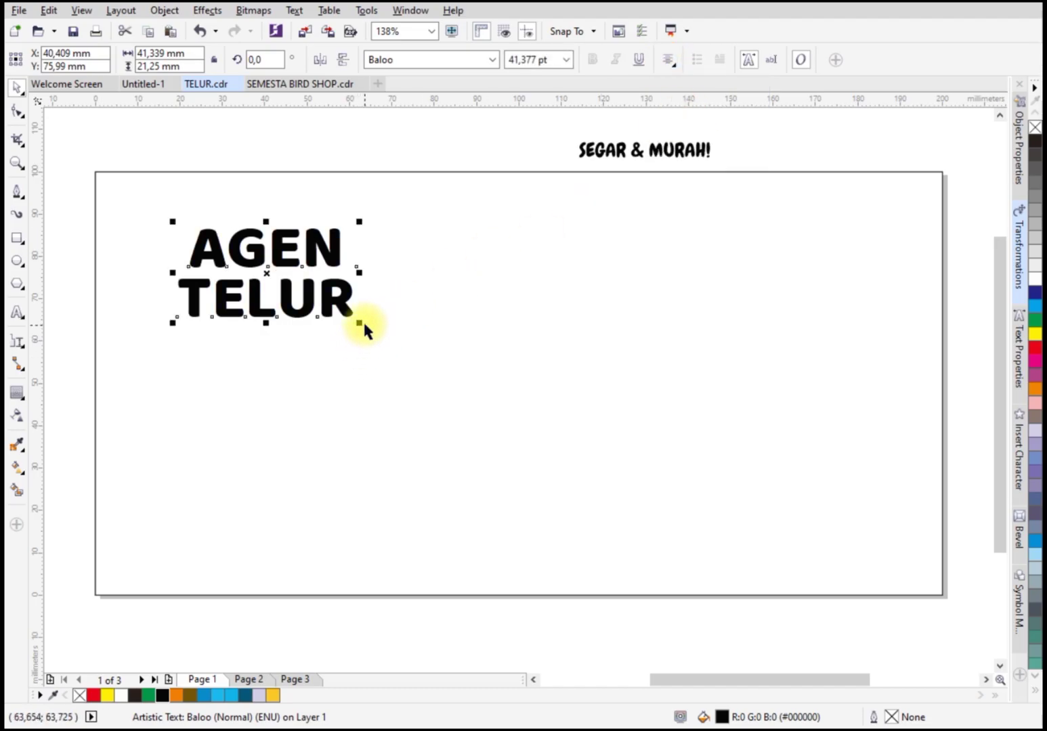
# Enlarge the "AGEN TELUR" text to about 71 mm wide and tighten its line and letter spacing
pyautogui.moveTo(362, 325); pyautogui.dragTo(484, 386)
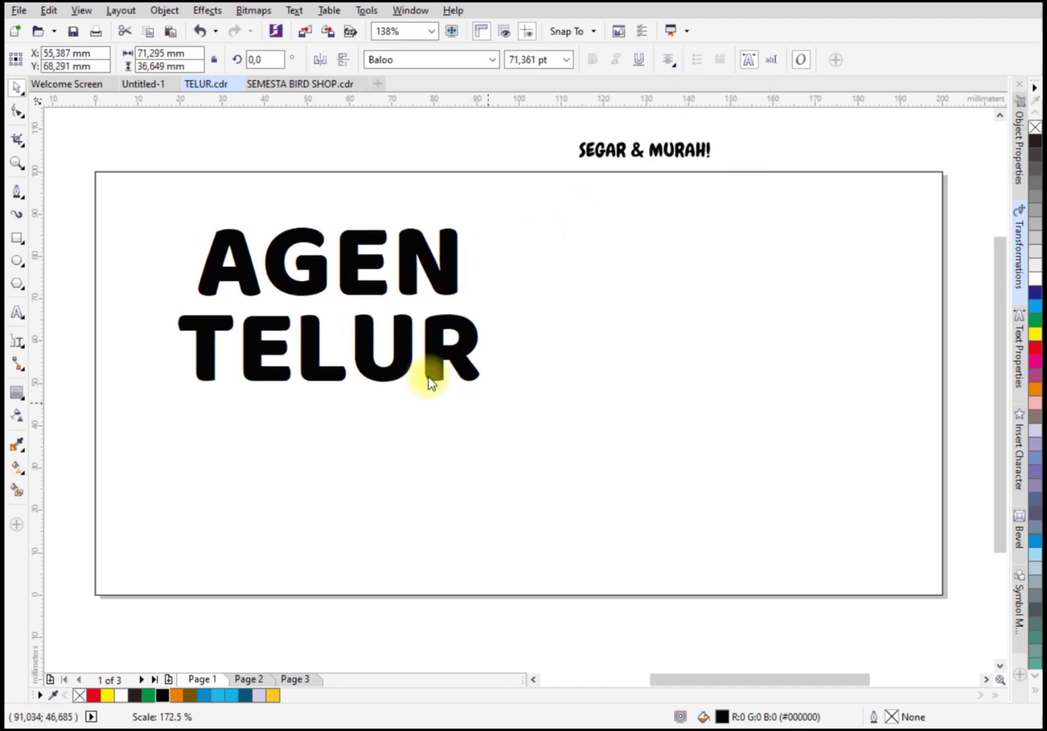
pyautogui.click(18, 112)
pyautogui.moveTo(174, 387); pyautogui.dragTo(155, 358)
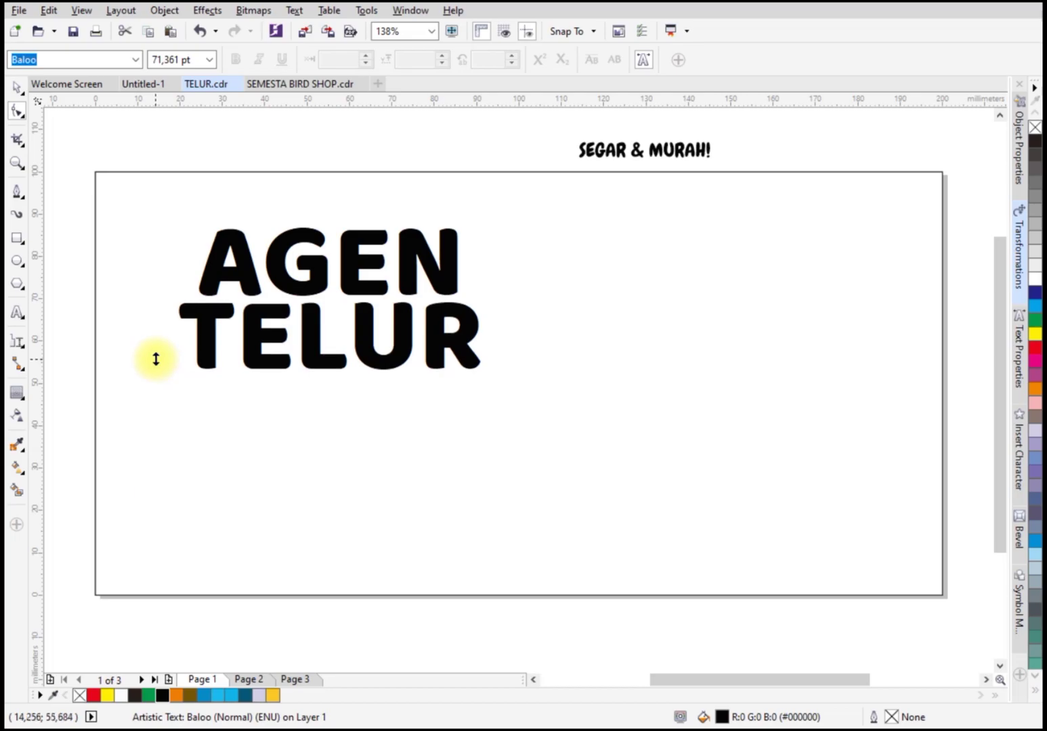
pyautogui.moveTo(489, 381); pyautogui.dragTo(467, 372)
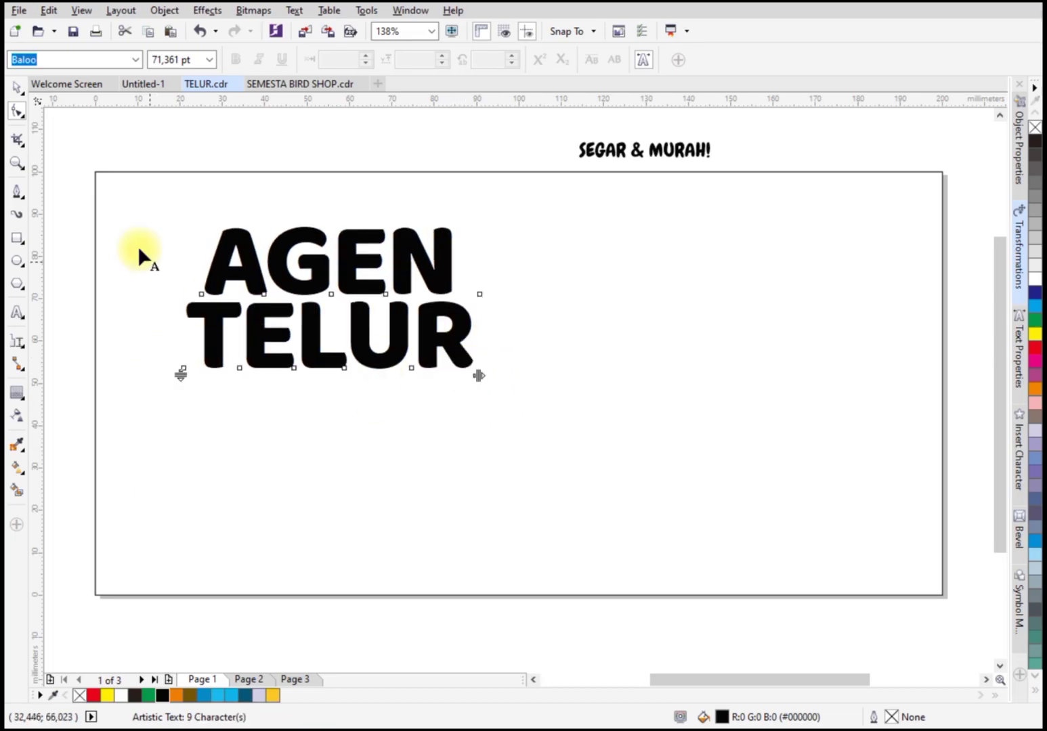
# Move the "AGEN TELUR" text closer to the page's upper-left corner and enlarge it to about 84 mm wide
pyautogui.click(18, 89)
pyautogui.moveTo(270, 237); pyautogui.dragTo(222, 233)
pyautogui.moveTo(424, 362); pyautogui.dragTo(493, 406)
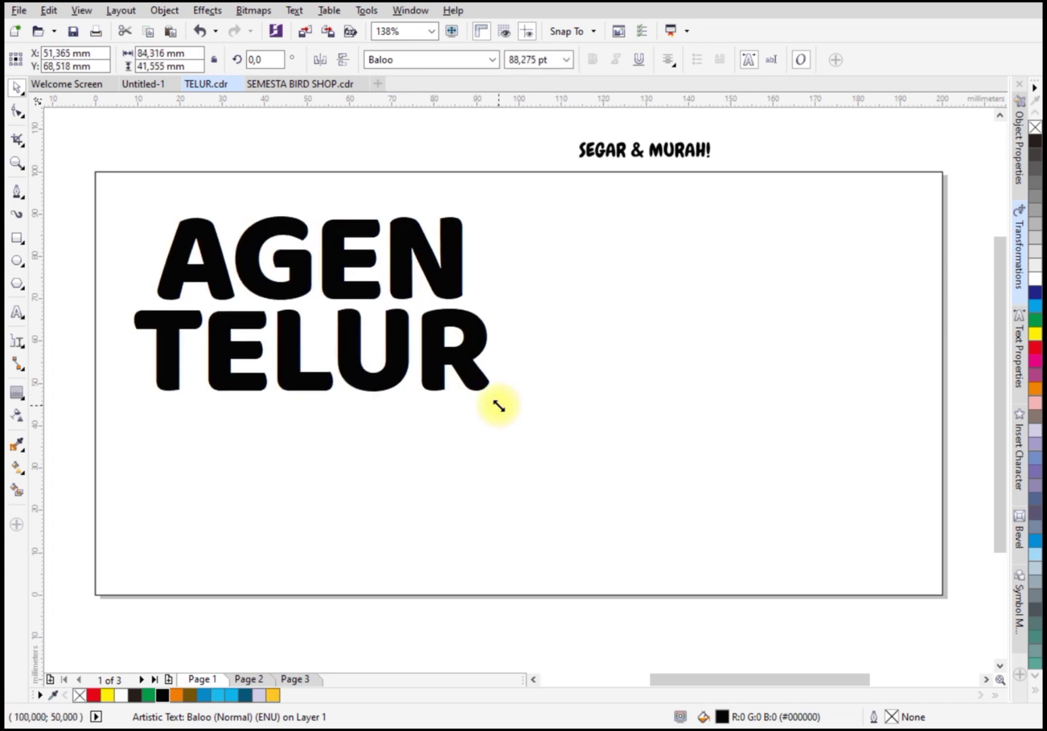
# Start an envelope on the "AGEN TELUR" text and delete the midpoint nodes on all four sides
pyautogui.click(18, 399)
pyautogui.click(71, 462)
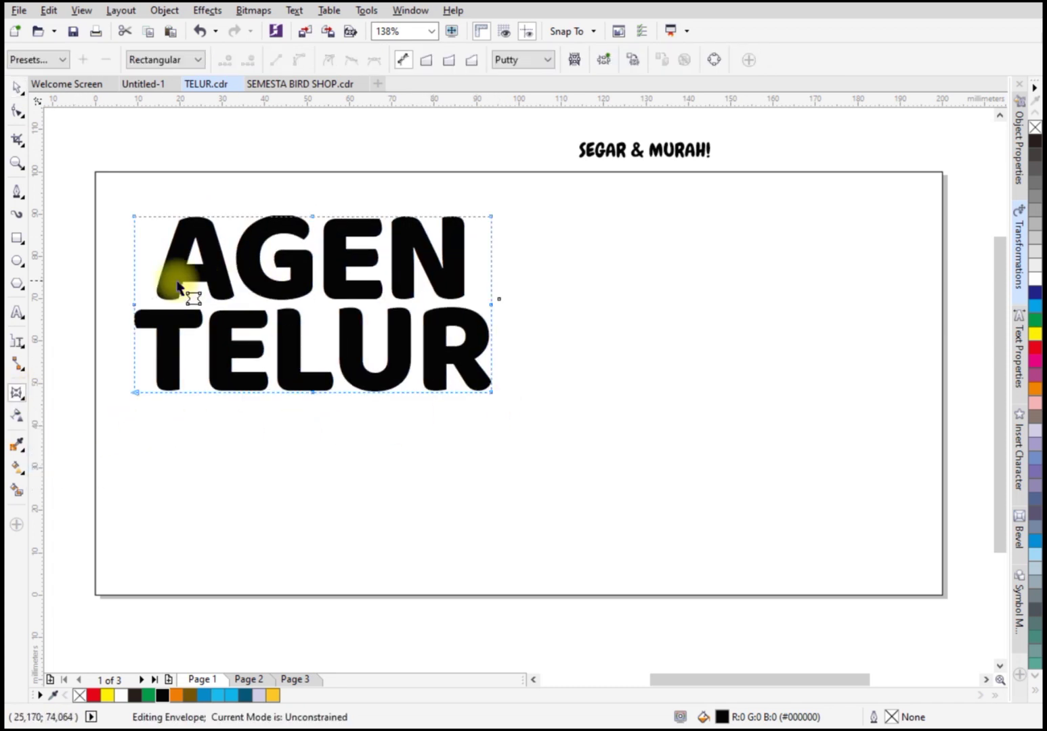
pyautogui.moveTo(119, 285); pyautogui.dragTo(470, 289)
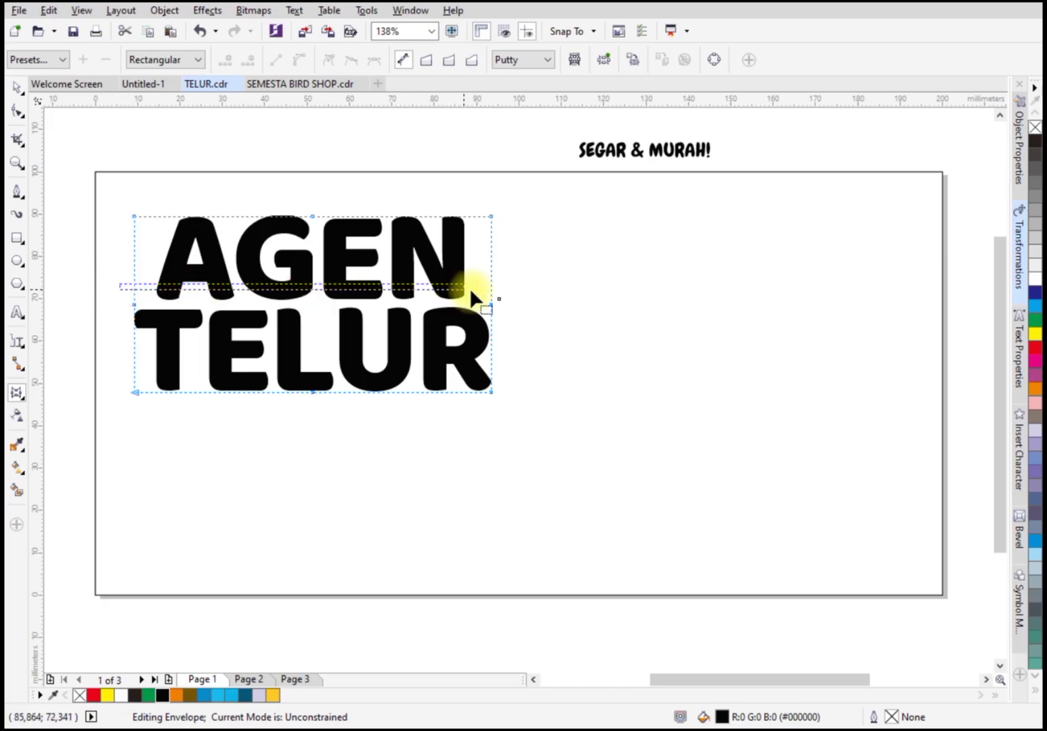
pyautogui.press('Delete')
pyautogui.moveTo(291, 203); pyautogui.dragTo(339, 403)
pyautogui.press('Delete')
# Convert the envelope's sides to straight lines and stretch its right corners outward, the lower one down by about 10 mm
pyautogui.moveTo(116, 203); pyautogui.dragTo(520, 425)
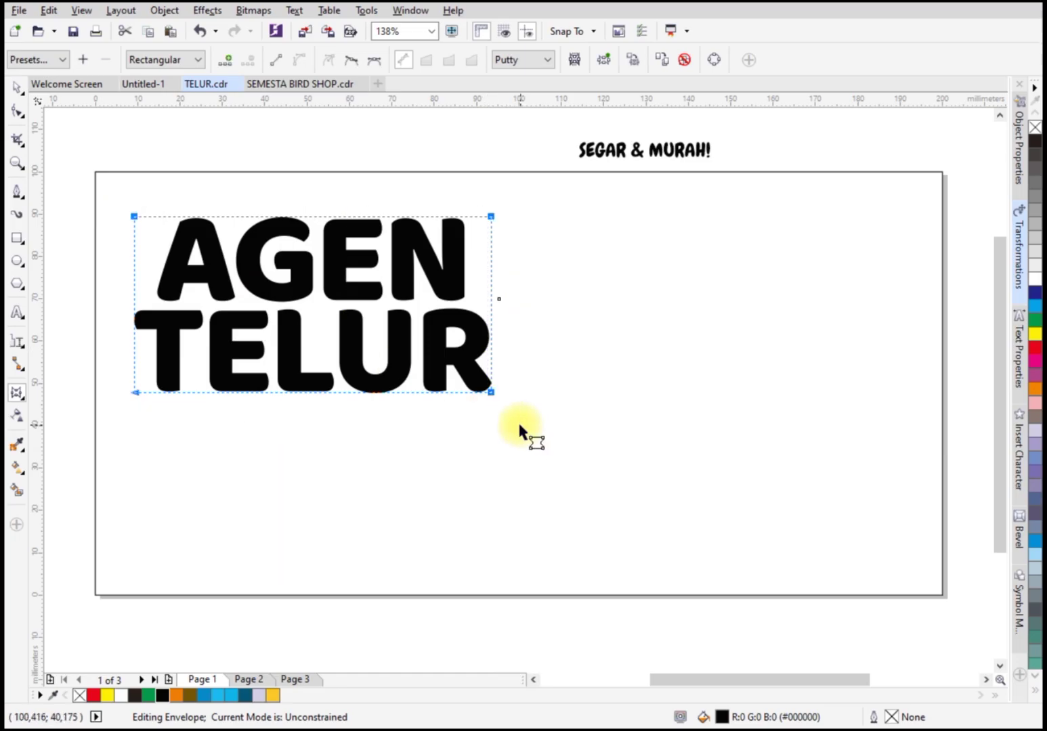
pyautogui.click(279, 62)
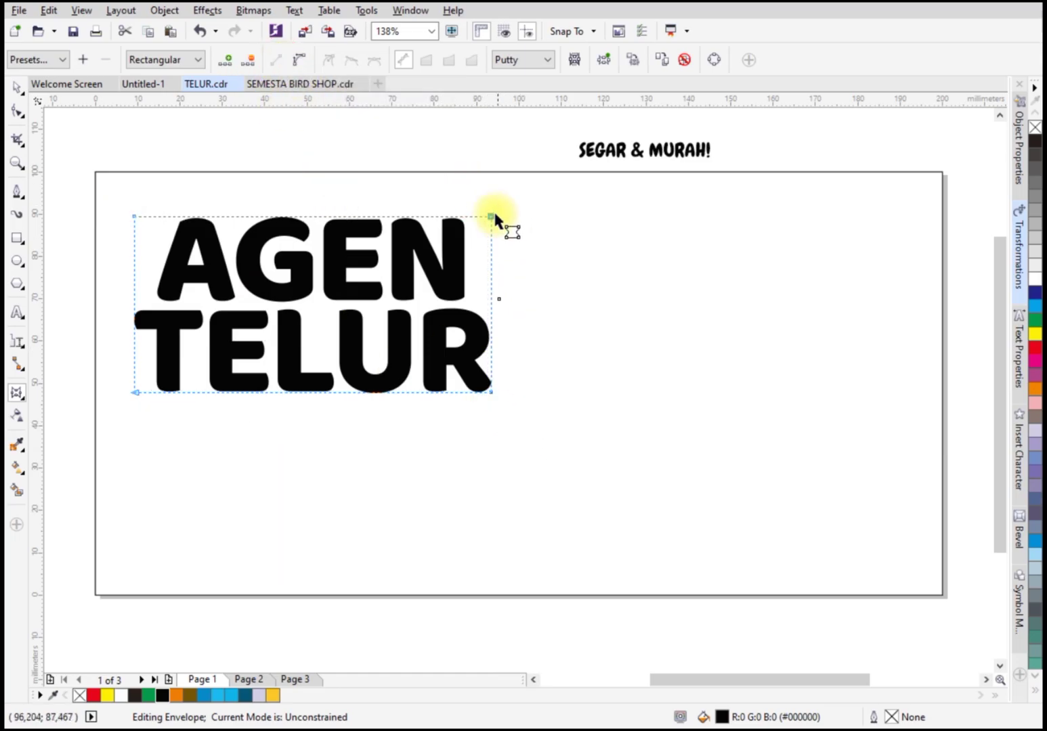
pyautogui.moveTo(491, 216); pyautogui.dragTo(491, 164)
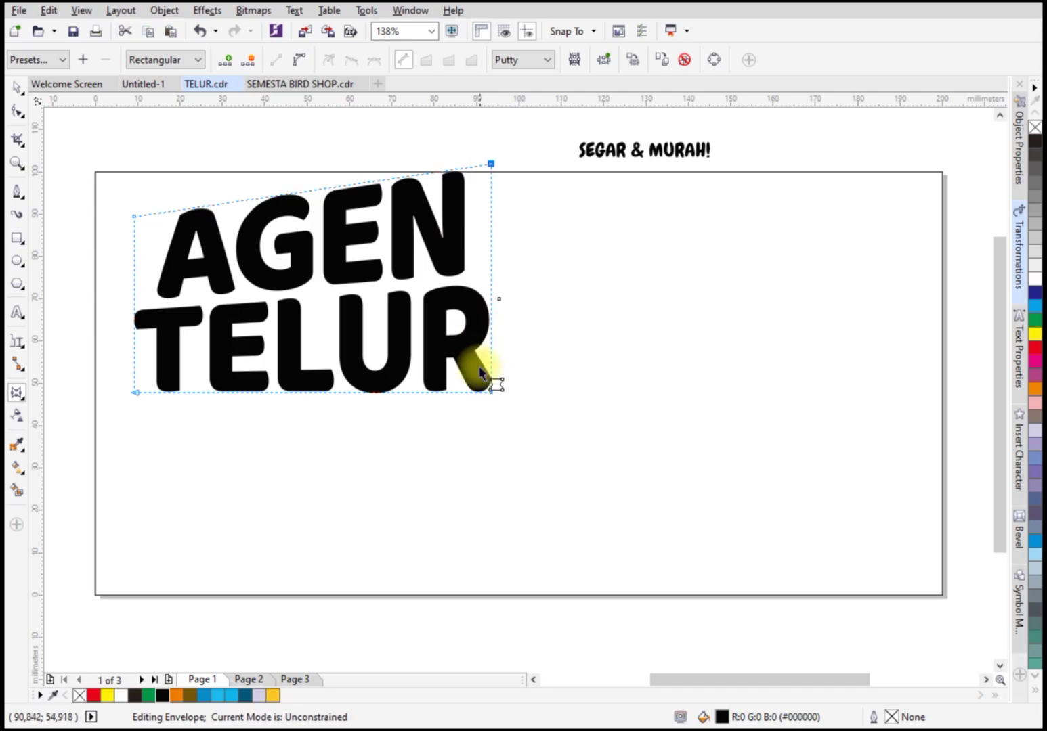
pyautogui.moveTo(491, 392); pyautogui.dragTo(490, 434)
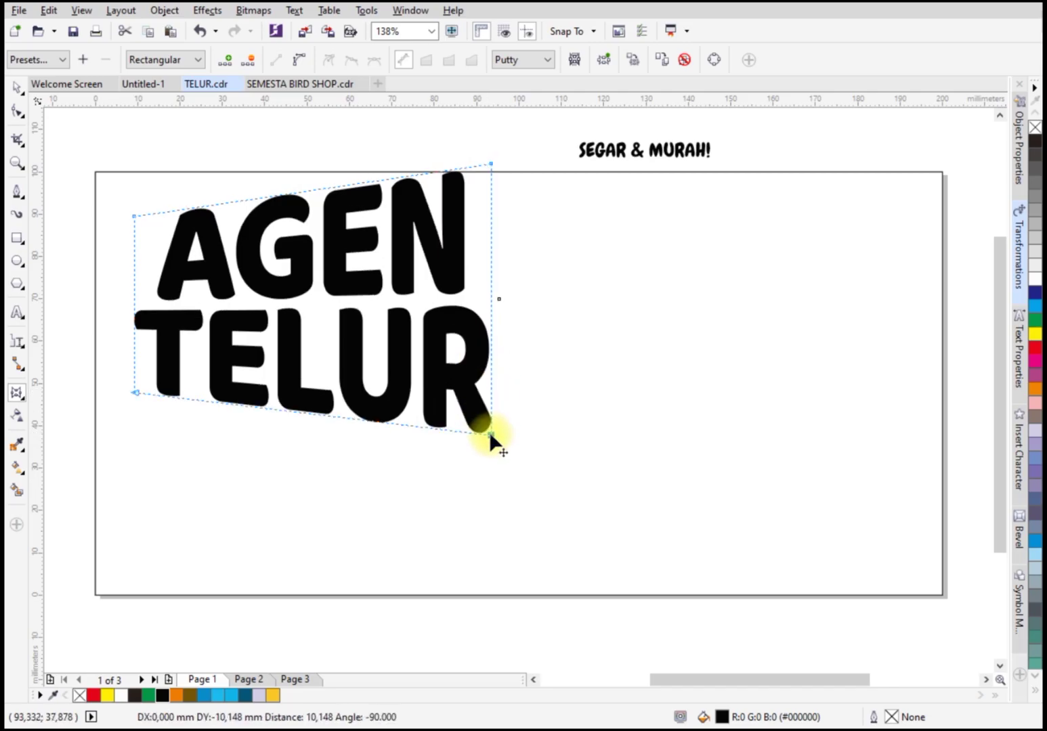
# Resize the enveloped "AGEN TELUR" text to about 77 × 57 mm and position it inside the page's left half
pyautogui.press('space')
pyautogui.moveTo(484, 378); pyautogui.dragTo(480, 392)
pyautogui.moveTo(488, 455); pyautogui.dragTo(470, 439)
pyautogui.moveTo(472, 180); pyautogui.dragTo(482, 194)
# Fill the page-sized background rectangle with yellow
pyautogui.click(504, 307)
pyautogui.click(273, 696)
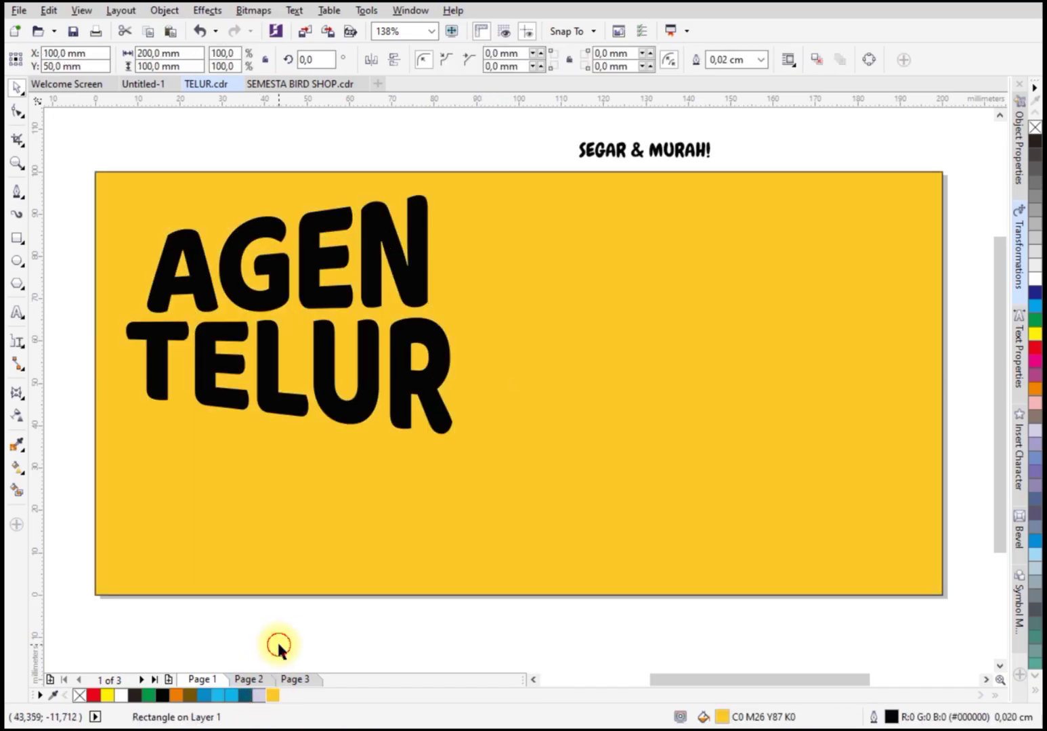
pyautogui.click(108, 695)
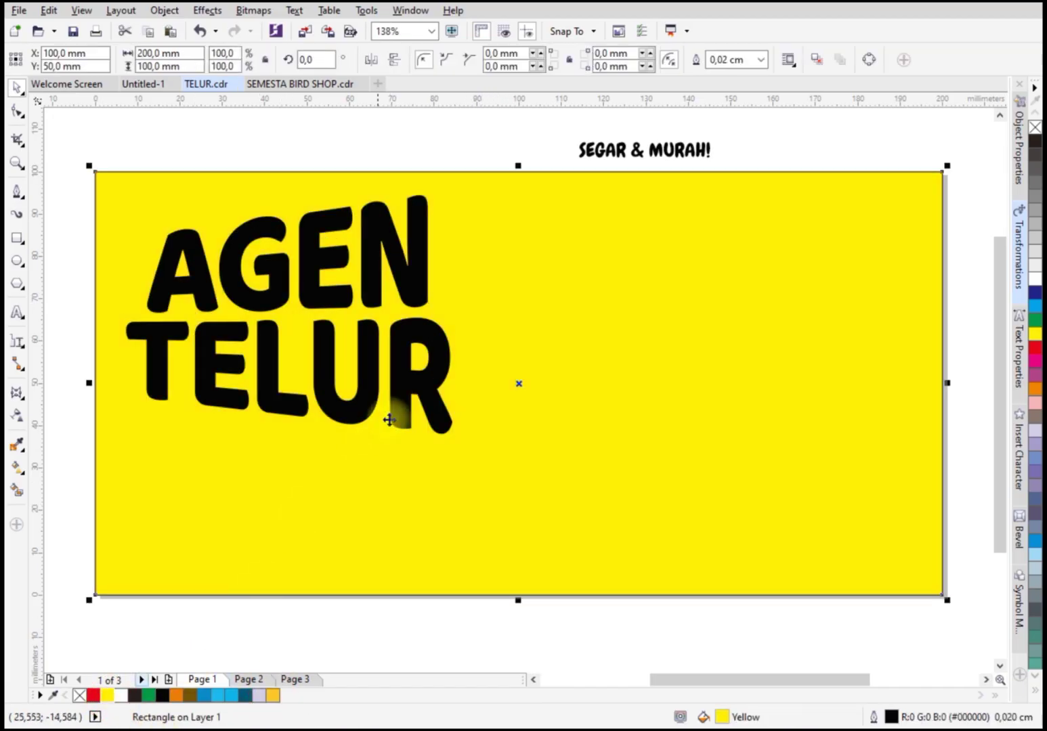
pyautogui.click(402, 411)
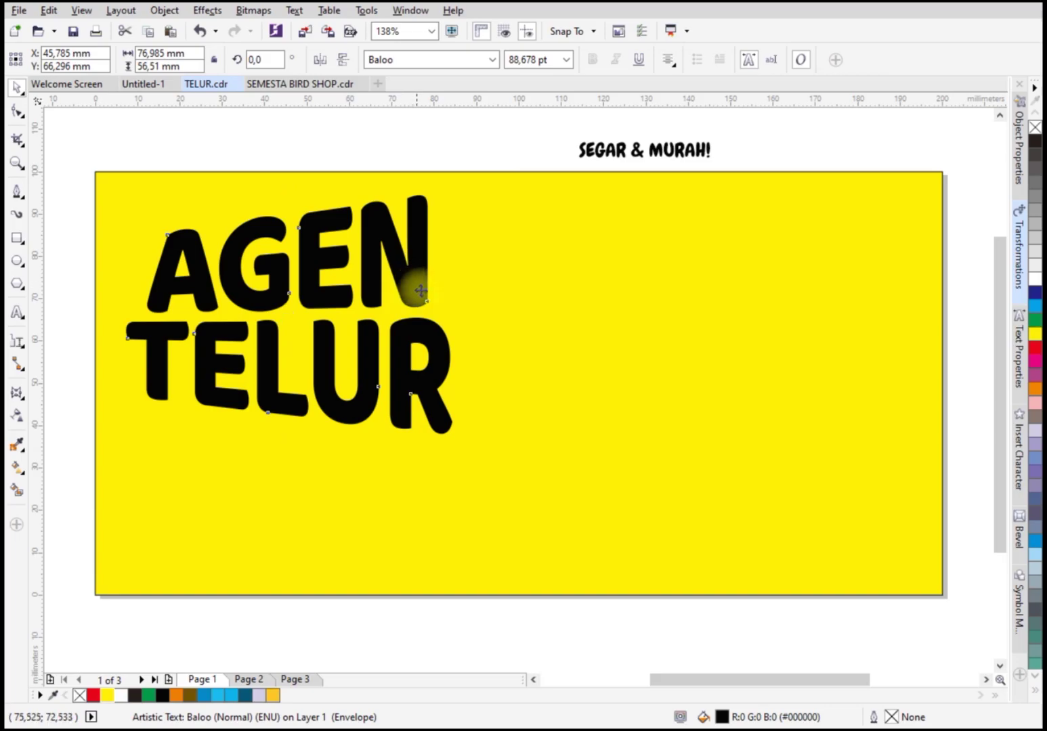
pyautogui.click(371, 631)
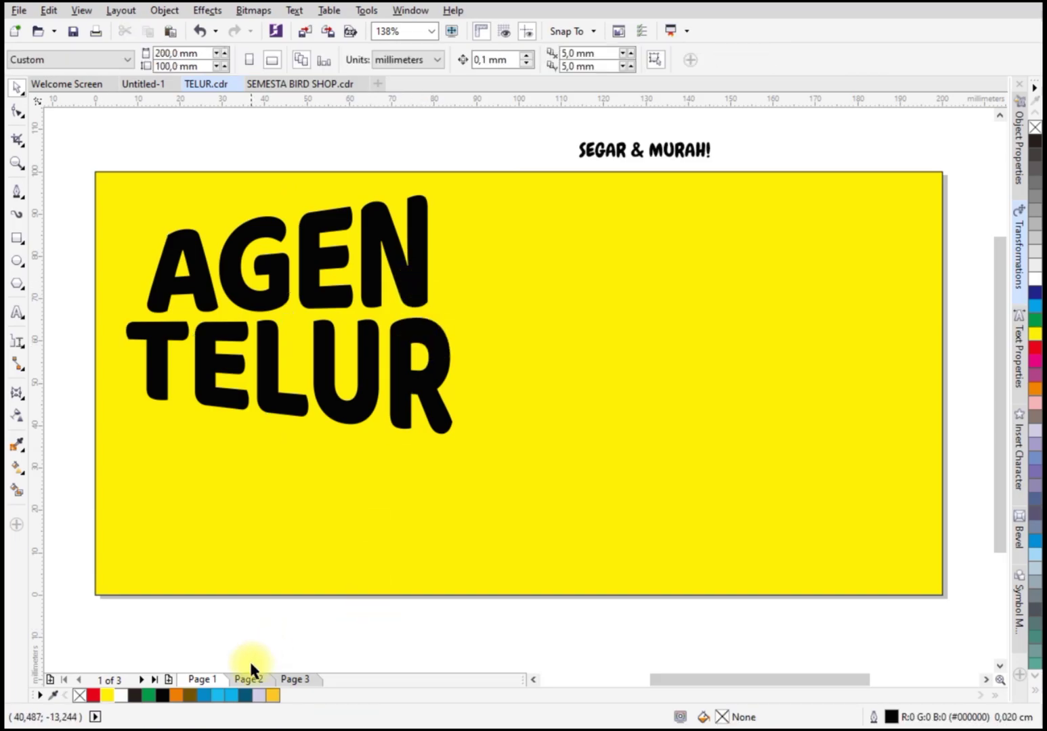
# Move the five prepared banner elements on page 2 to the empty area below the page, and return to page 1
pyautogui.click(248, 680)
pyautogui.scroll(-2, 499, 416)
pyautogui.moveTo(275, 588); pyautogui.dragTo(619, 326)
pyautogui.moveTo(472, 386); pyautogui.dragTo(474, 584)
pyautogui.click(287, 600)
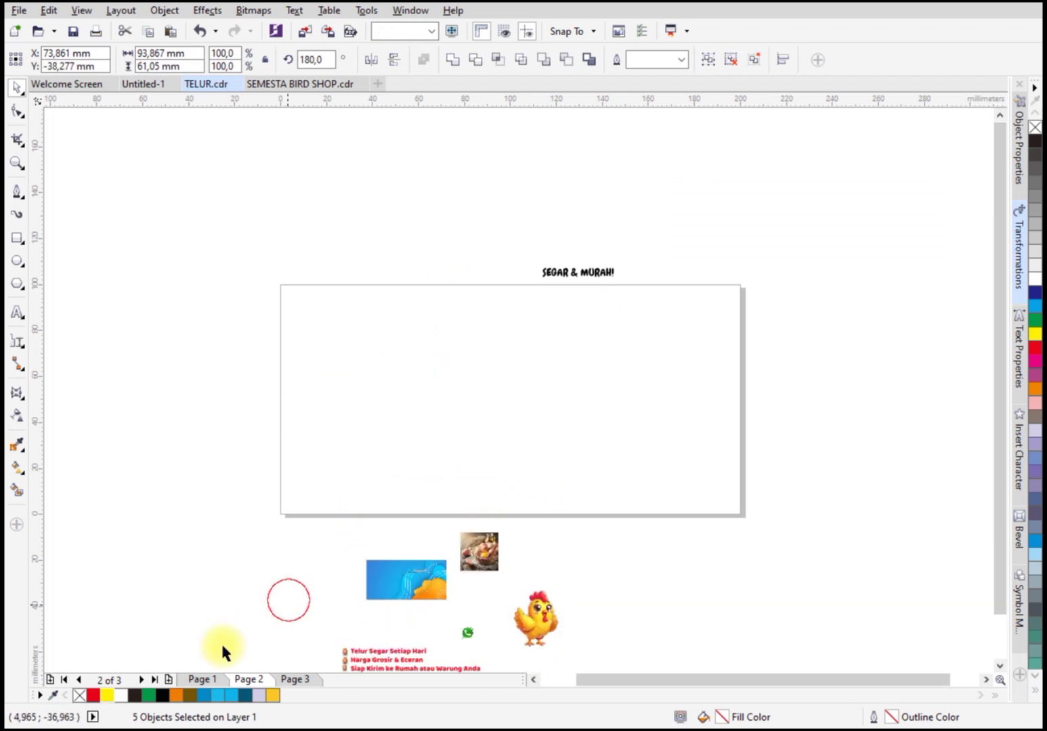
pyautogui.click(196, 679)
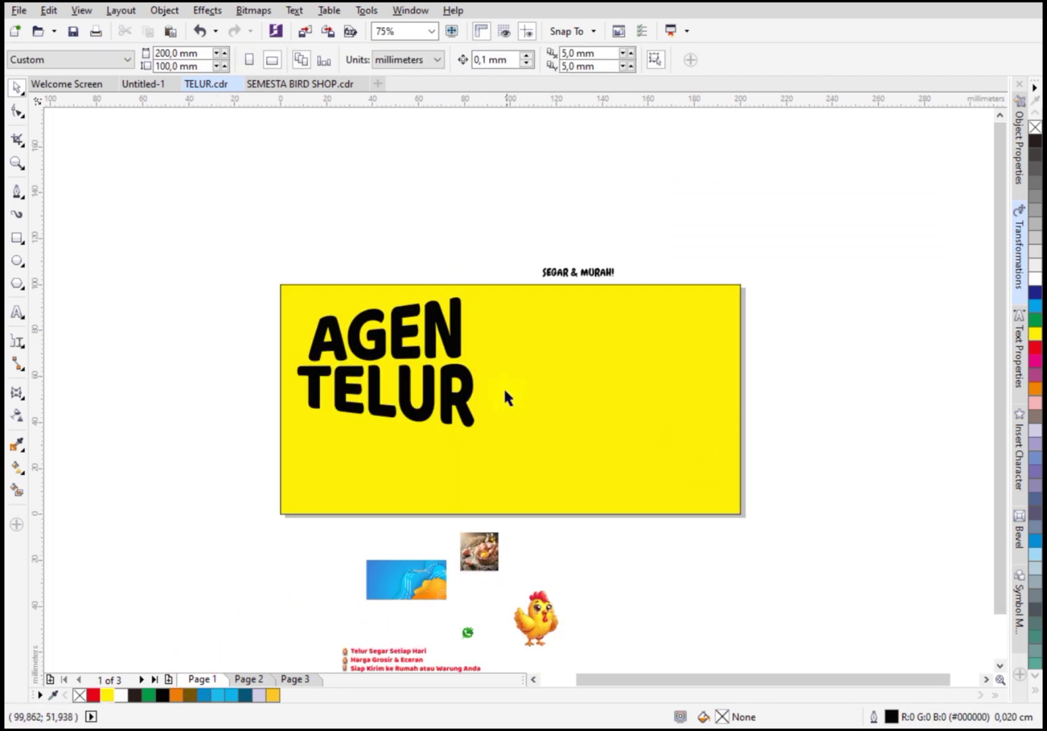
# Add an outside contour to the "AGEN TELUR" text reaching about 82.8 × 62.2 mm, break it apart, and fill the outline curve white
pyautogui.scroll(2, 458, 320)
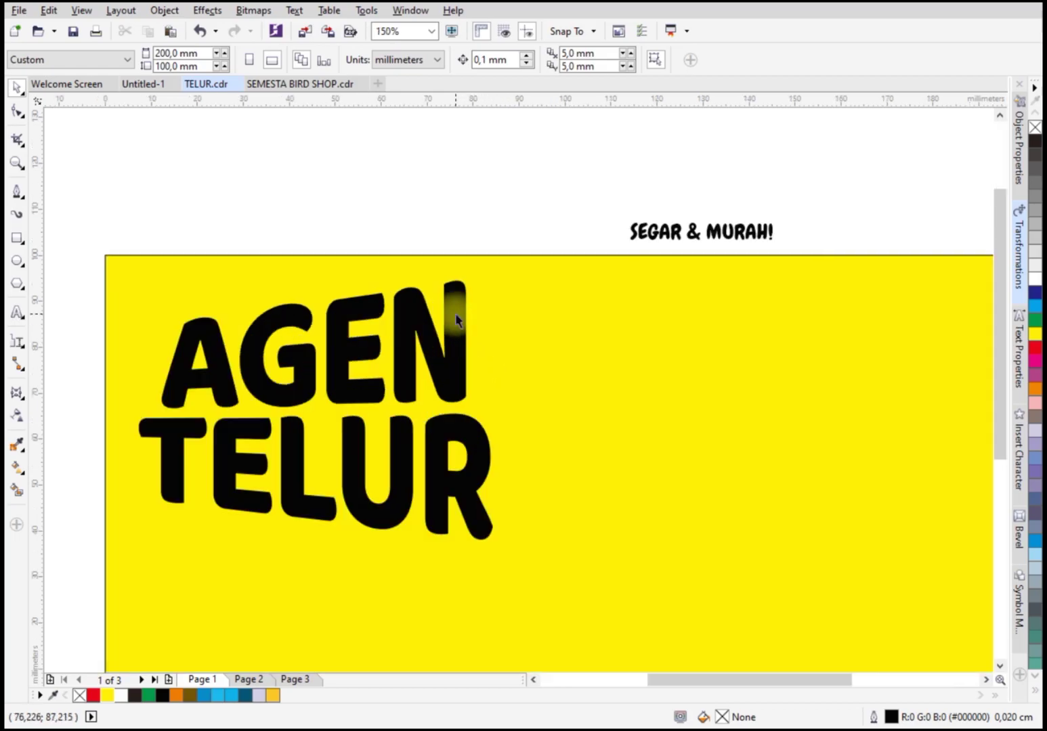
pyautogui.click(455, 315)
pyautogui.click(23, 404)
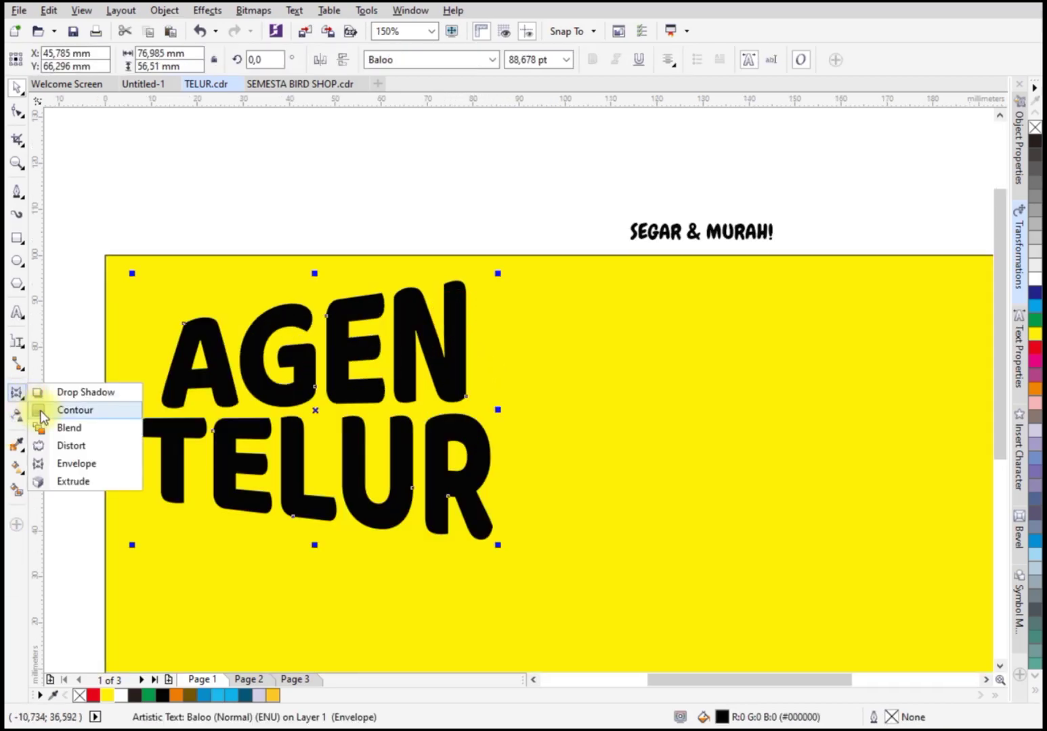
pyautogui.click(71, 409)
pyautogui.scroll(2, 469, 293)
pyautogui.moveTo(454, 282); pyautogui.dragTo(472, 261)
pyautogui.rightClick(472, 261)
pyautogui.click(576, 290)
pyautogui.press('space')
pyautogui.click(451, 298)
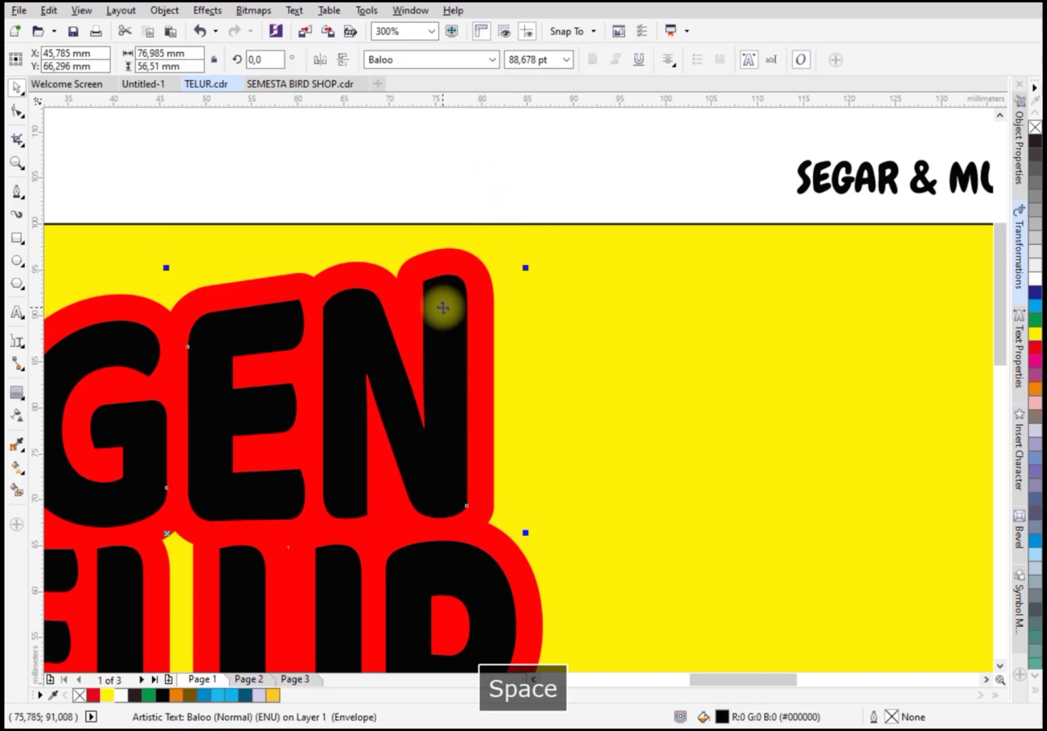
pyautogui.click(488, 274)
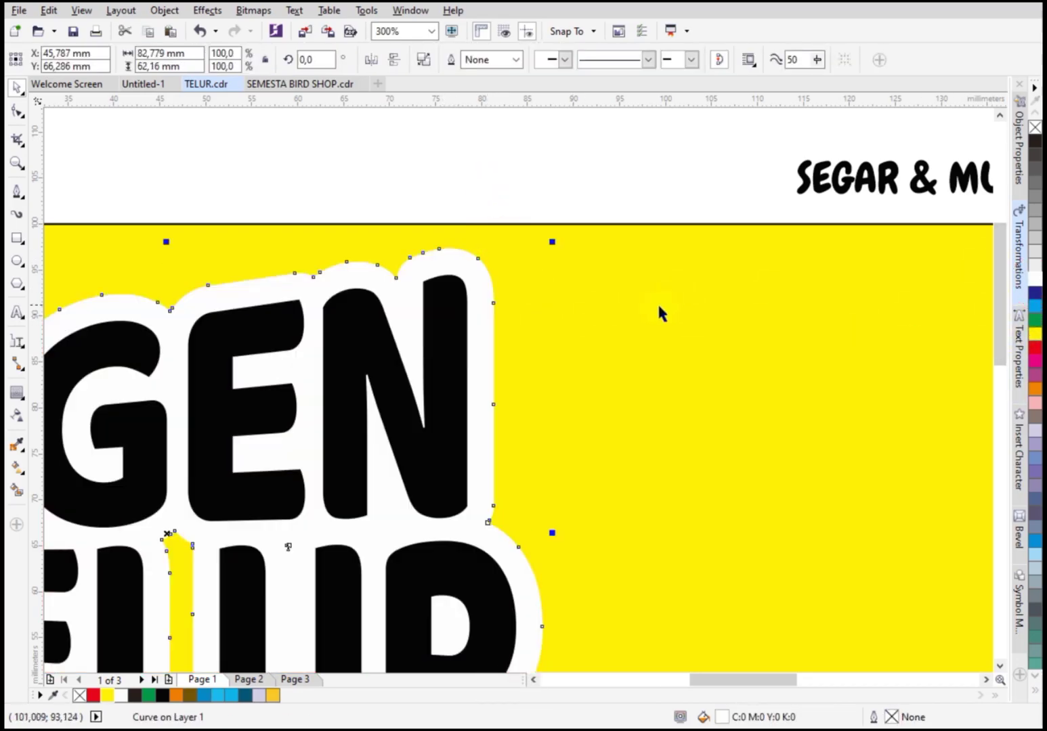
# Apply a diagonal linear fountain fill to the headline text, rising from the lower-left letters to the final N, with an RGB orange end colour
pyautogui.scroll(-3, 662, 310)
pyautogui.scroll(3, 456, 398)
pyautogui.click(370, 396)
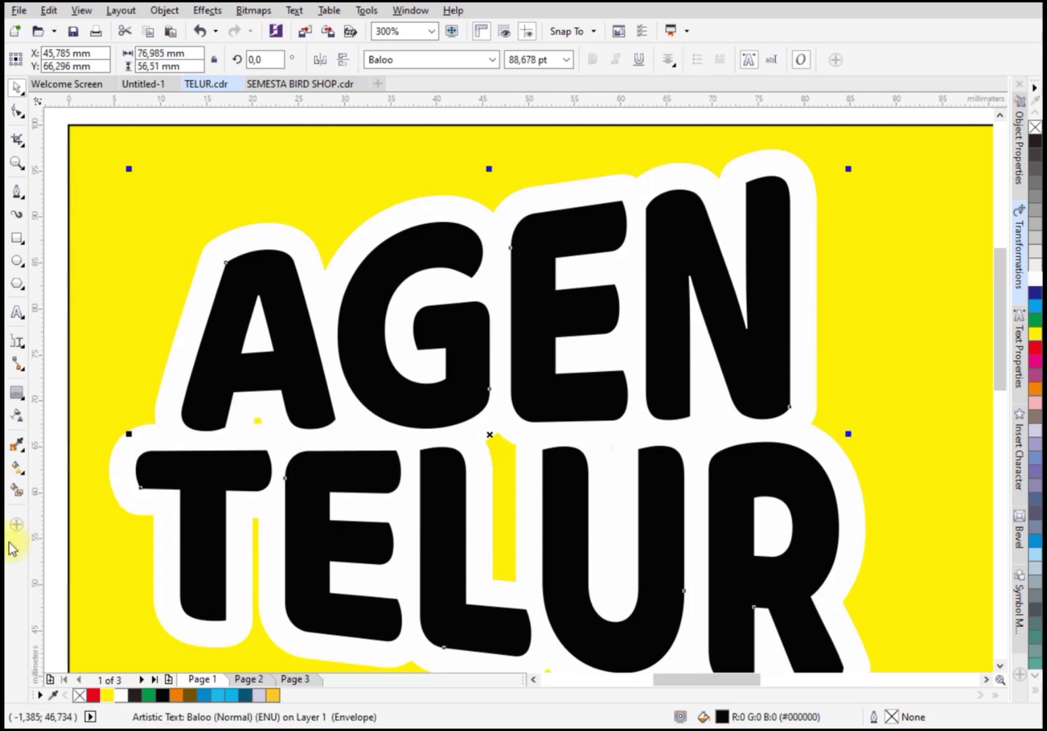
pyautogui.click(24, 405)
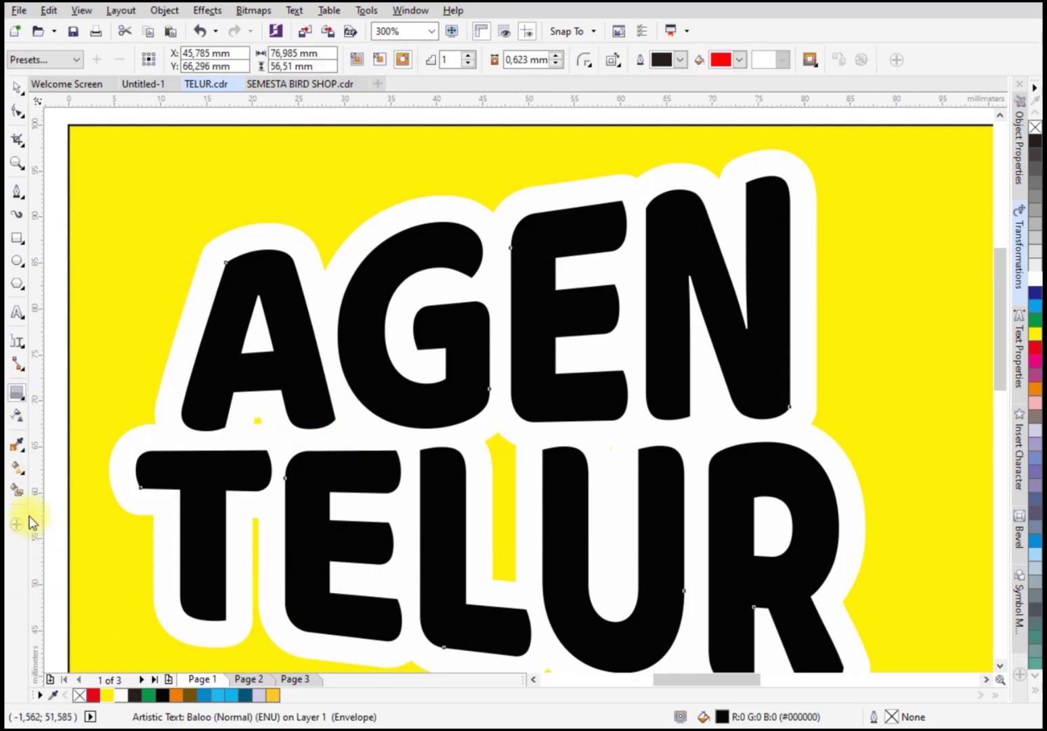
pyautogui.click(21, 480)
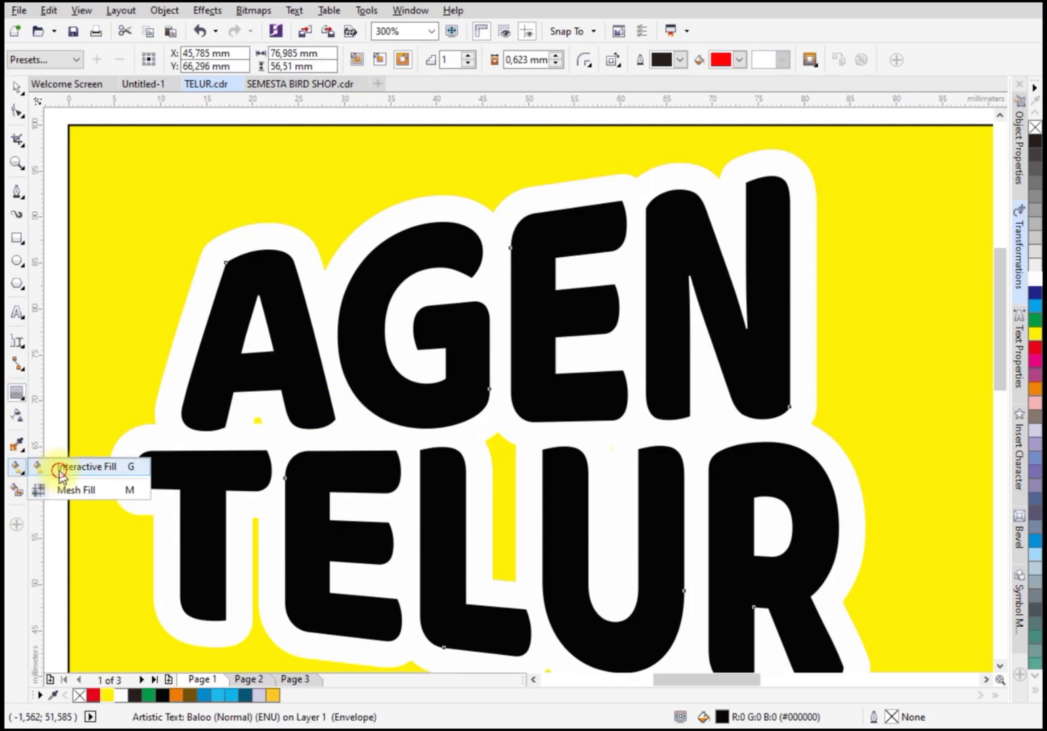
pyautogui.click(53, 469)
pyautogui.moveTo(300, 621); pyautogui.dragTo(759, 283)
pyautogui.click(769, 306)
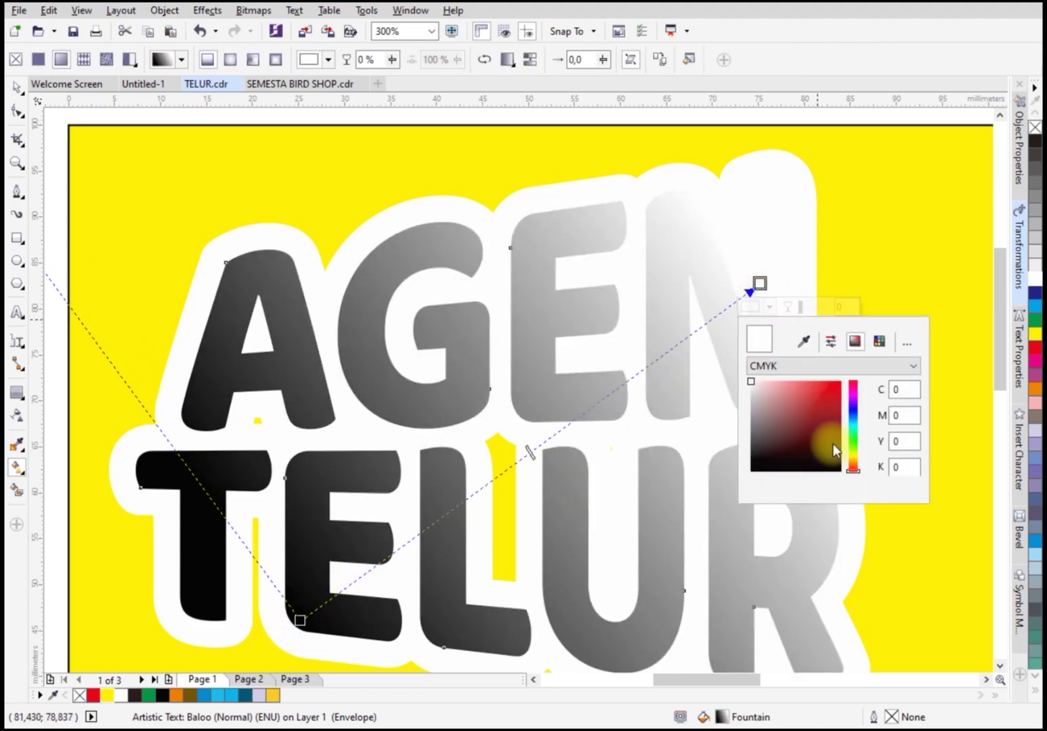
pyautogui.click(825, 367)
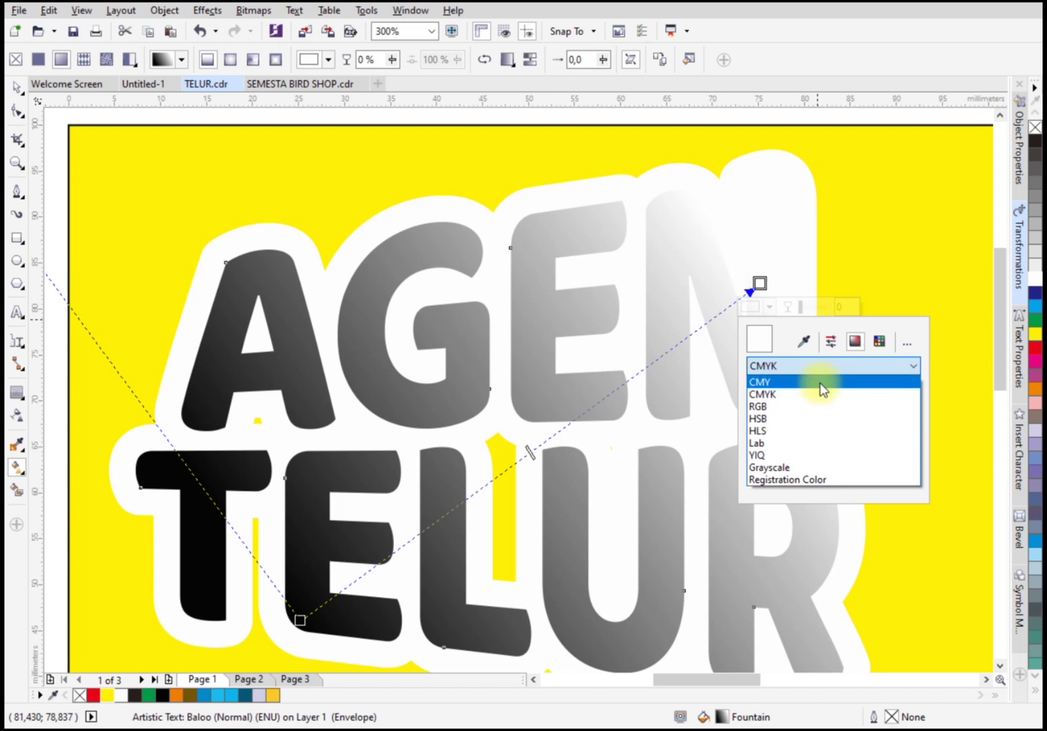
pyautogui.click(818, 402)
pyautogui.moveTo(856, 462); pyautogui.dragTo(853, 465)
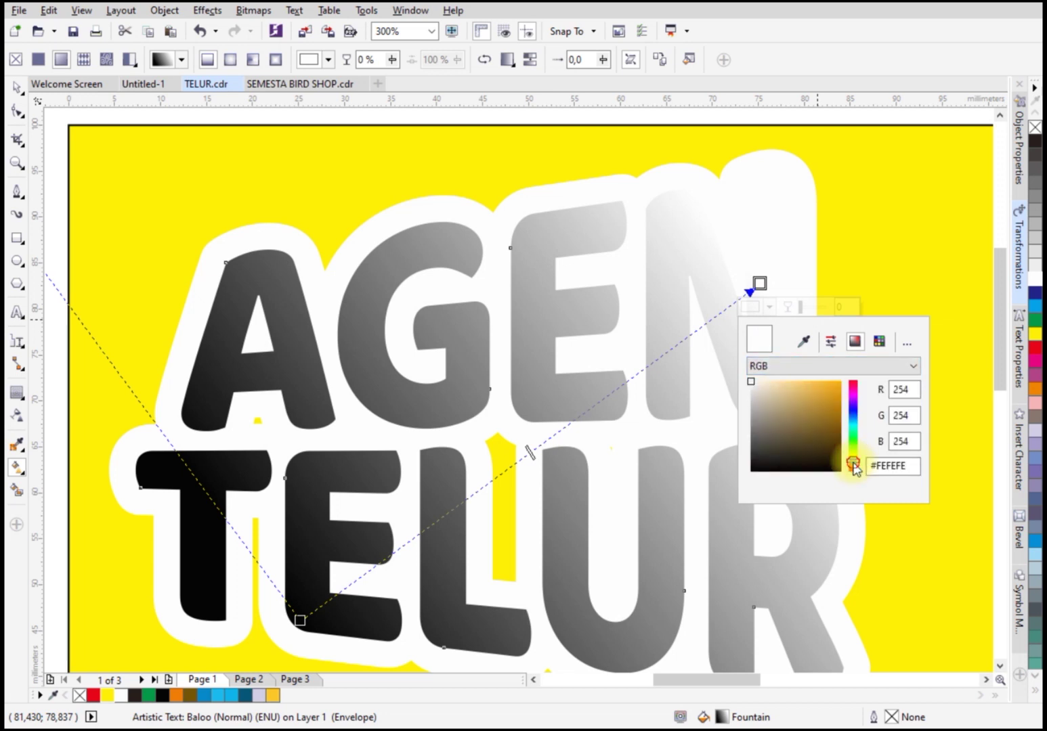
pyautogui.click(837, 413)
# Set the start colour of the headline's fountain fill to red
pyautogui.click(276, 598)
pyautogui.click(300, 619)
pyautogui.click(310, 643)
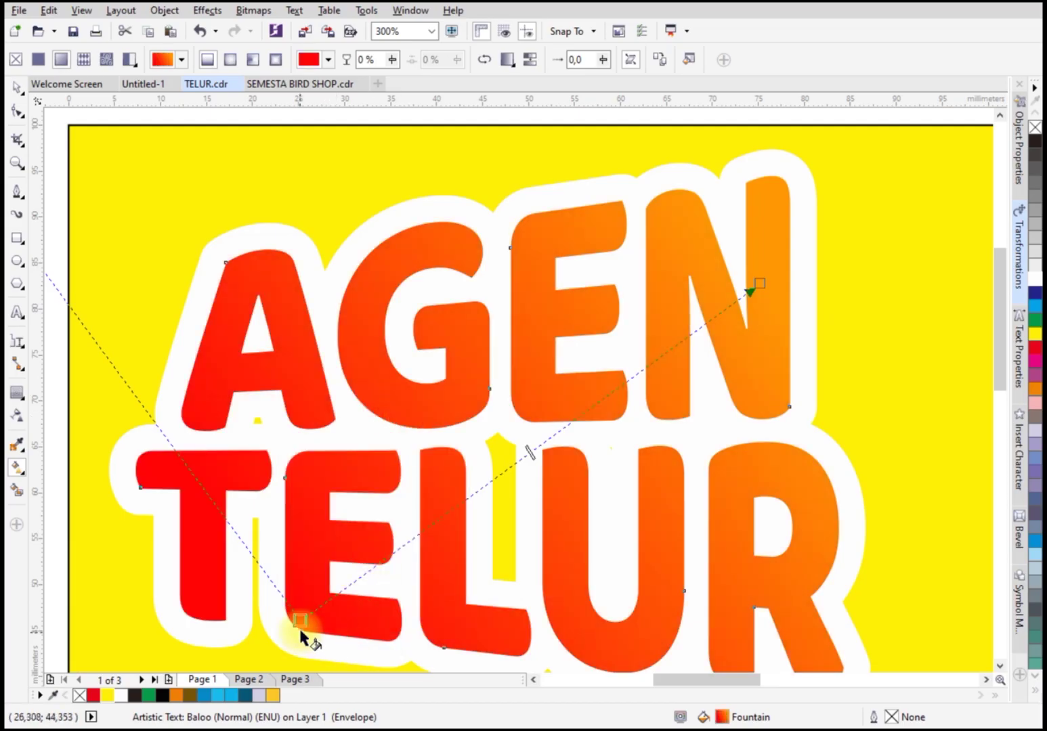
pyautogui.scroll(-3, 484, 416)
pyautogui.press('space')
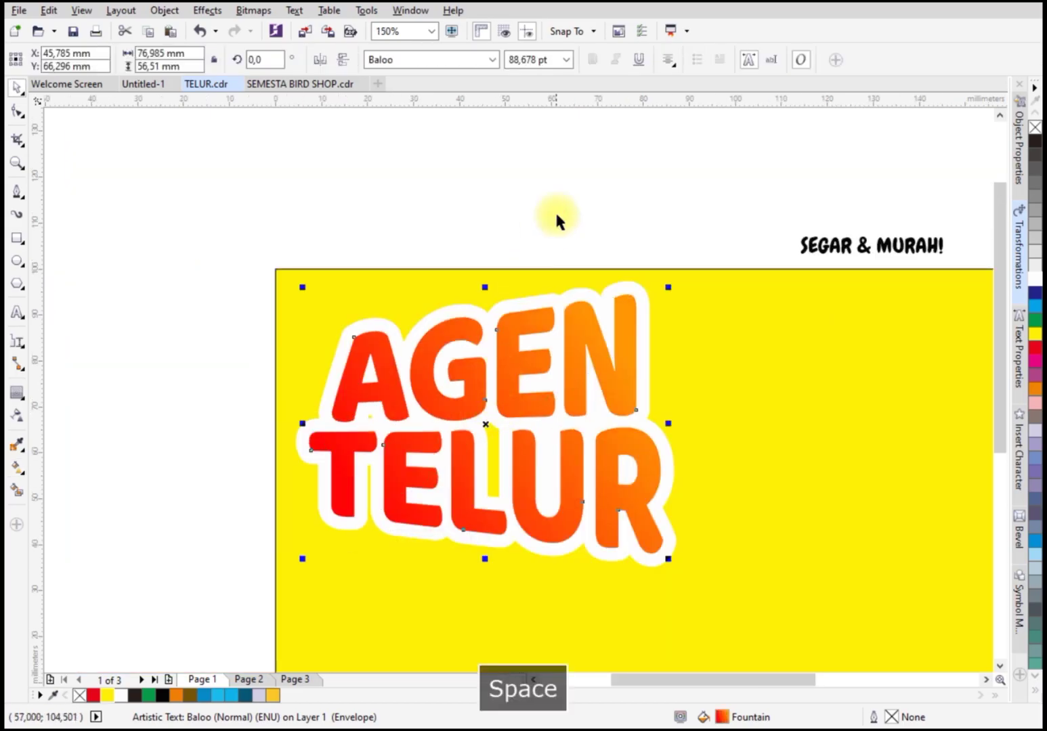
# Move the headline text and its white outline together down by about 4.6 mm
pyautogui.click(555, 224)
pyautogui.moveTo(572, 423); pyautogui.dragTo(696, 611)
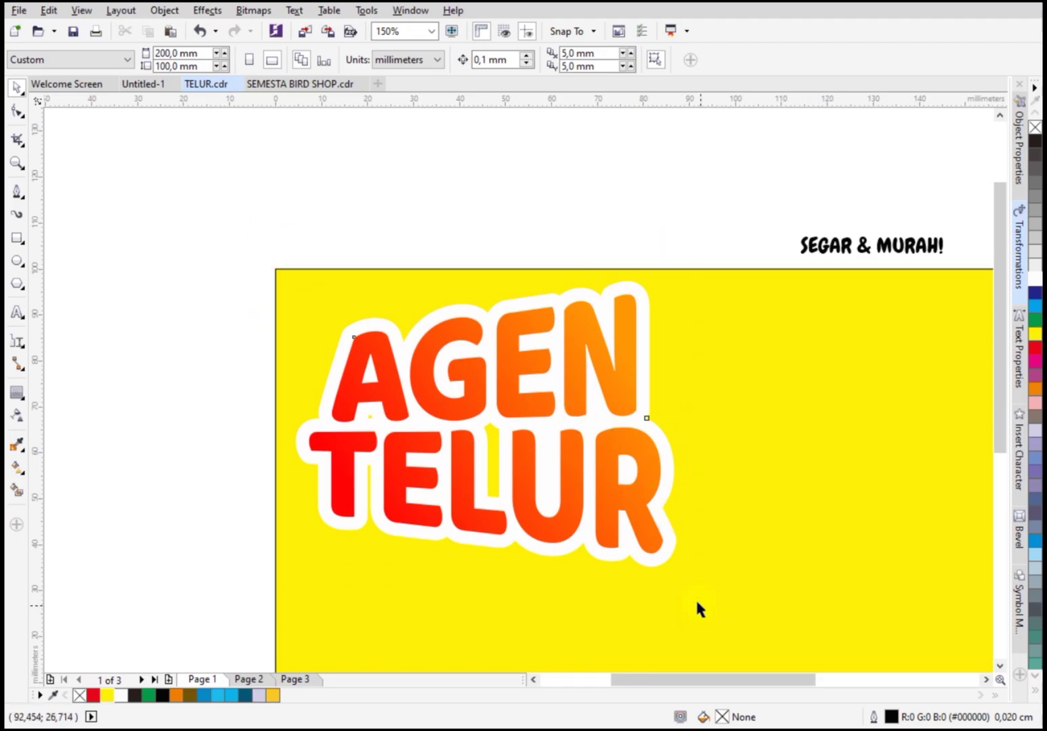
pyautogui.hotkey('shift', 'Down')
pyautogui.click(592, 248)
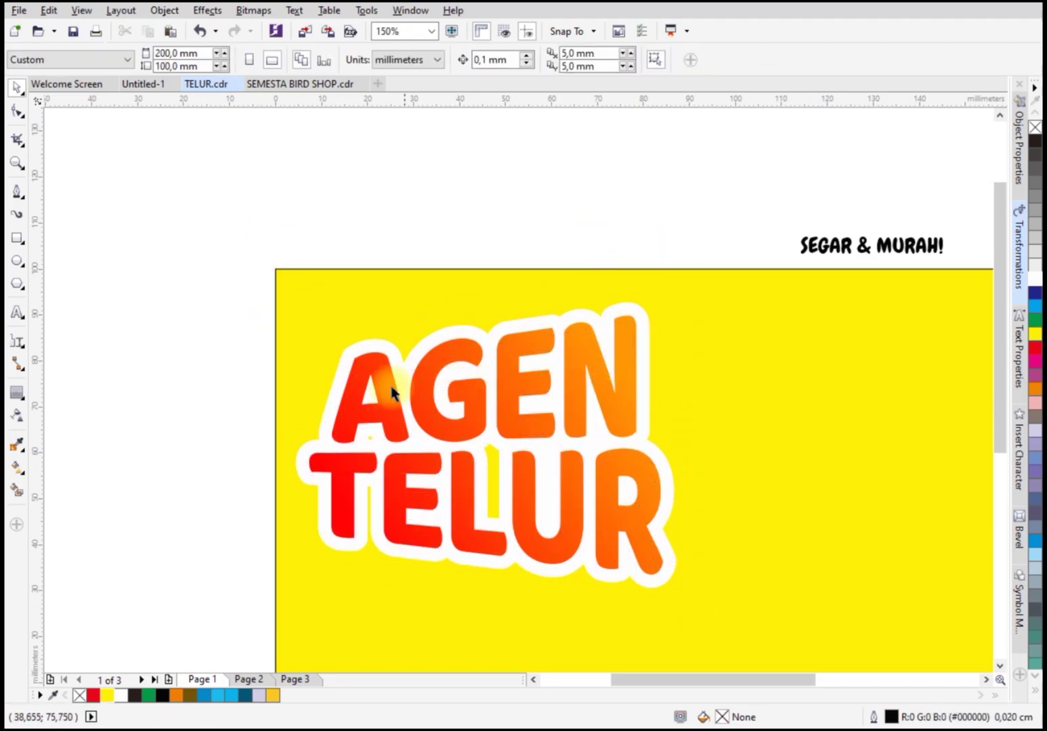
# Add an inside contour about 1 mm deep to the headline text and break it apart into a separate curve
pyautogui.scroll(2, 370, 387)
pyautogui.click(367, 360)
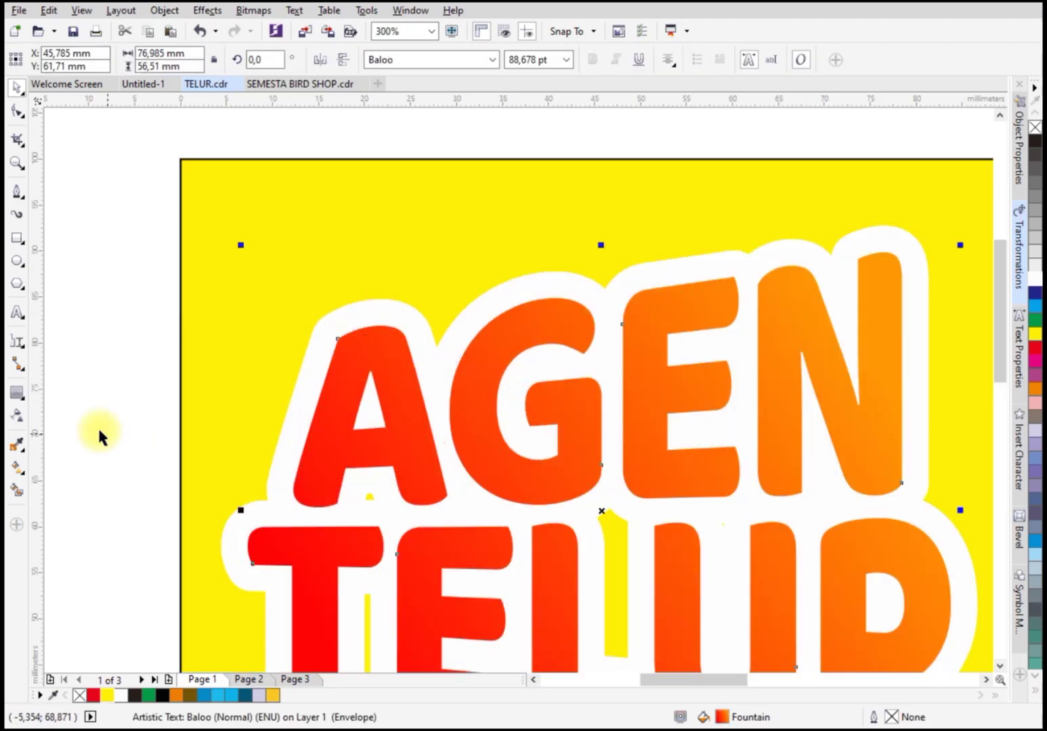
pyautogui.click(15, 398)
pyautogui.scroll(2, 376, 360)
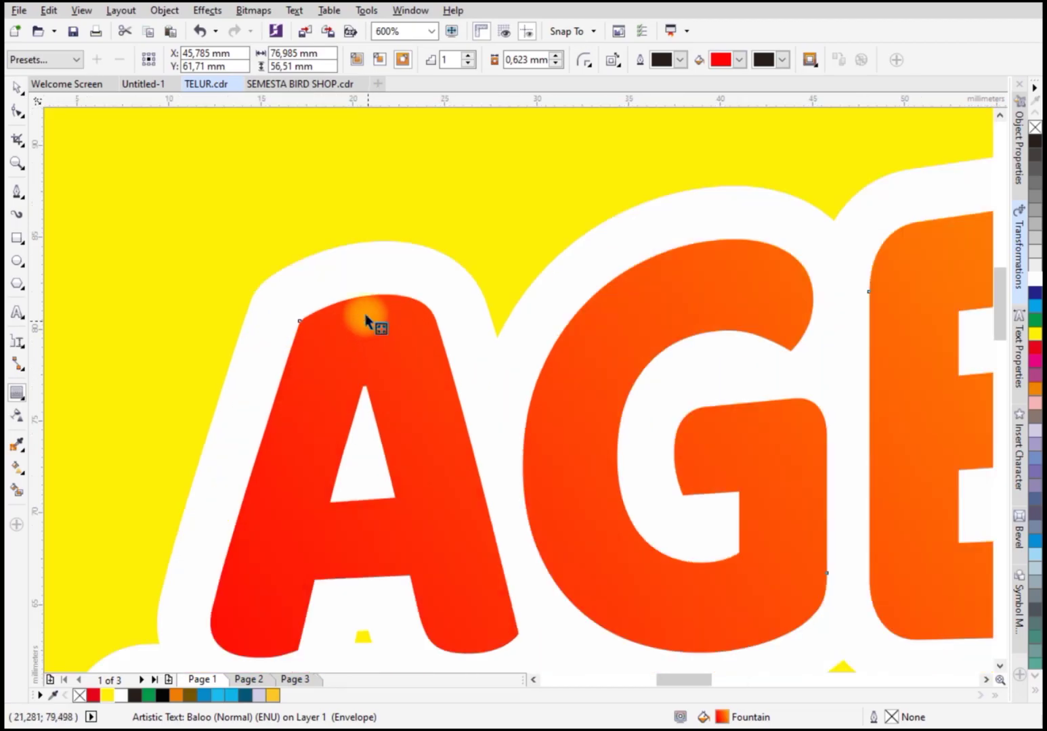
pyautogui.moveTo(352, 292); pyautogui.dragTo(346, 223)
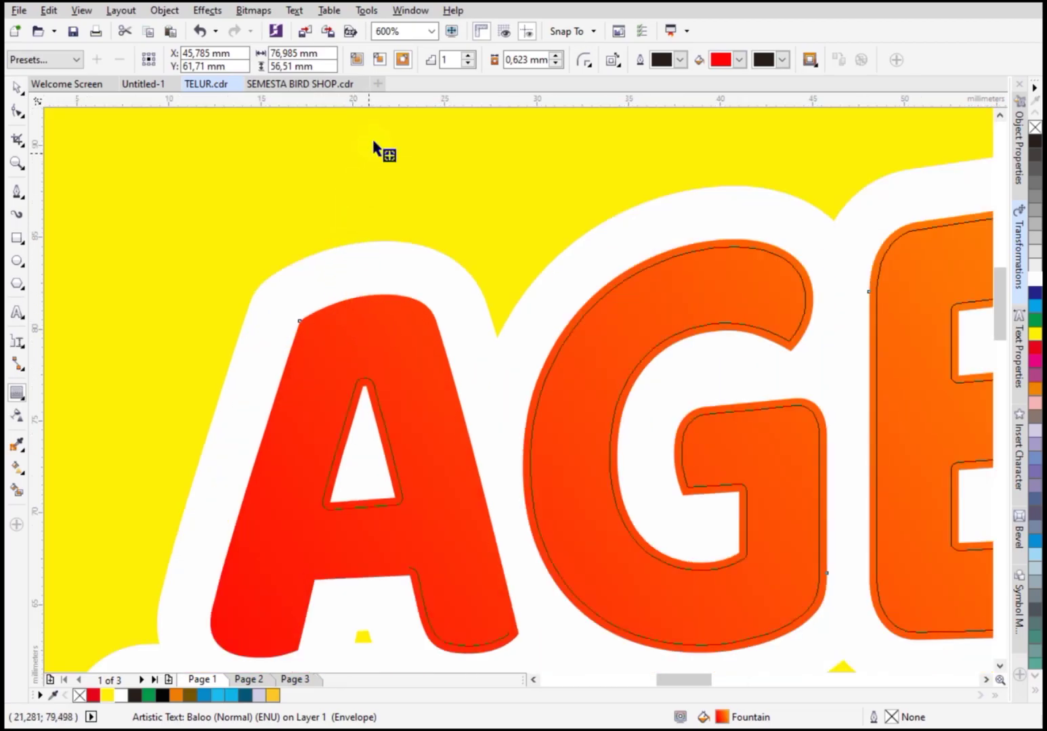
pyautogui.moveTo(379, 169); pyautogui.dragTo(385, 338)
pyautogui.rightClick(385, 339)
pyautogui.click(409, 347)
pyautogui.press('space')
pyautogui.click(389, 251)
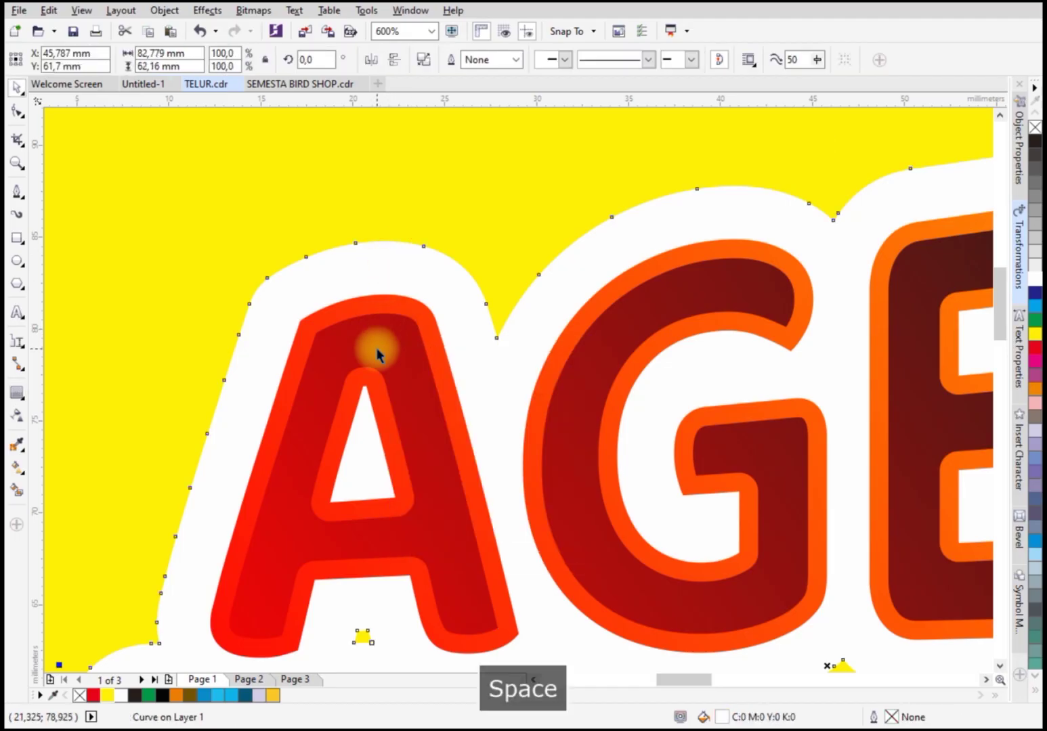
# Subtract slightly offset copies of the inner curve with Back Minus Front to form thin letter highlights, and fill them white
pyautogui.scroll(2, 372, 347)
pyautogui.hotkey('ctrl', 'z')
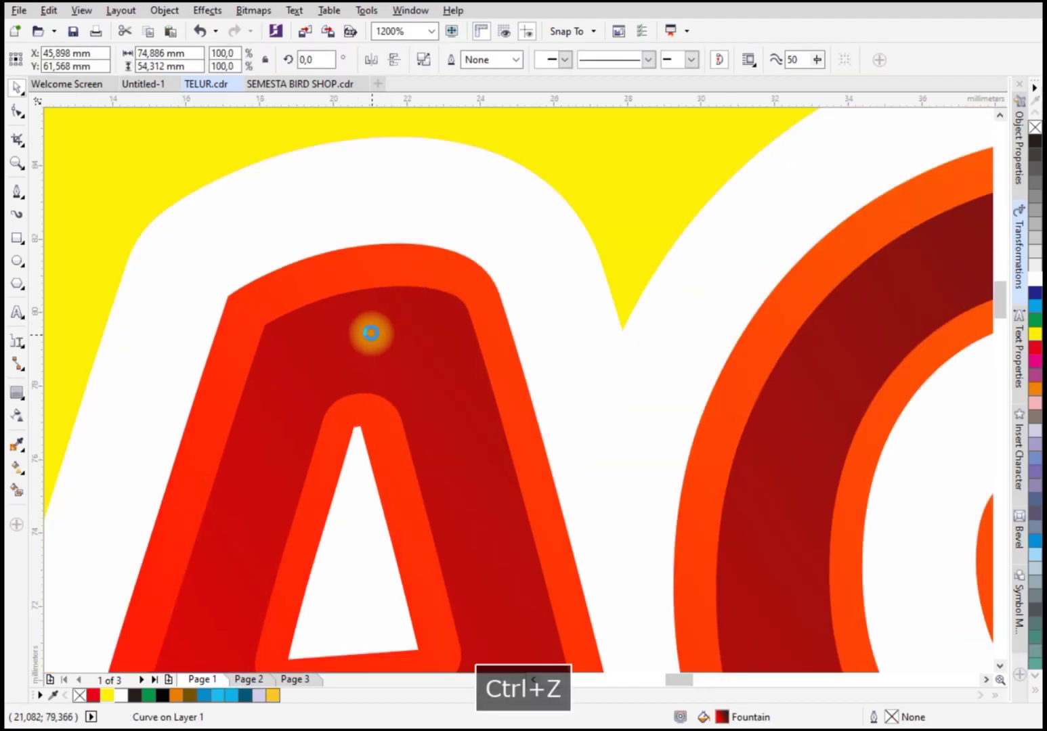
pyautogui.keyDown('shift'); pyautogui.click(374, 287); pyautogui.keyUp('shift')
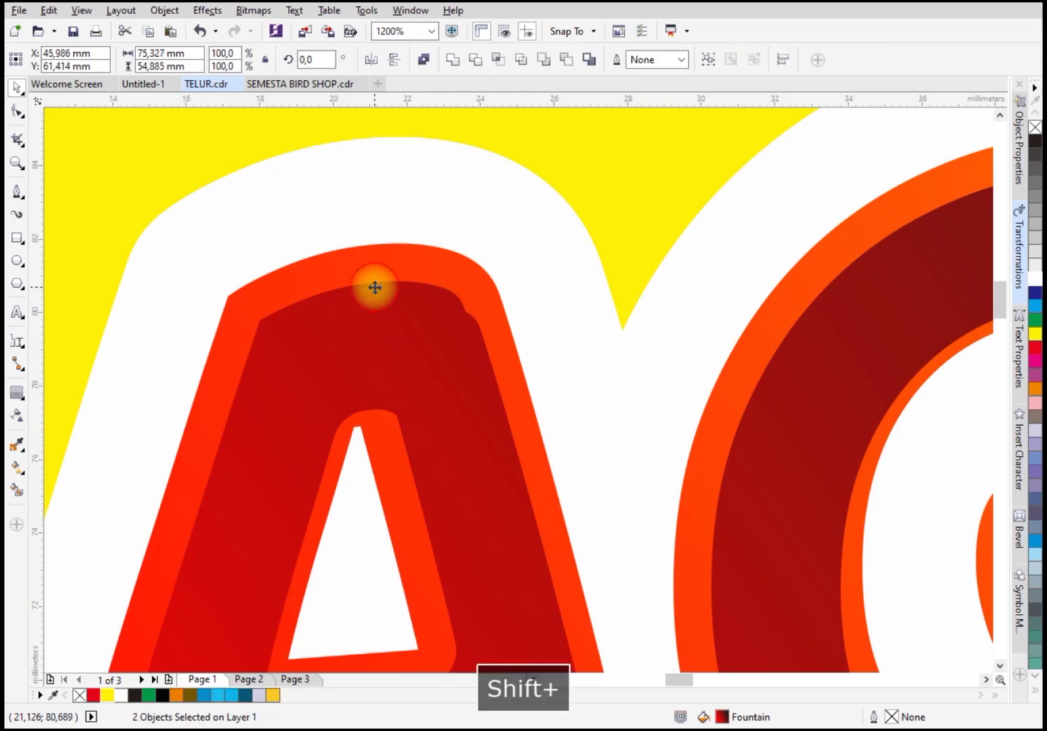
pyautogui.click(566, 60)
pyautogui.scroll(-4, 472, 237)
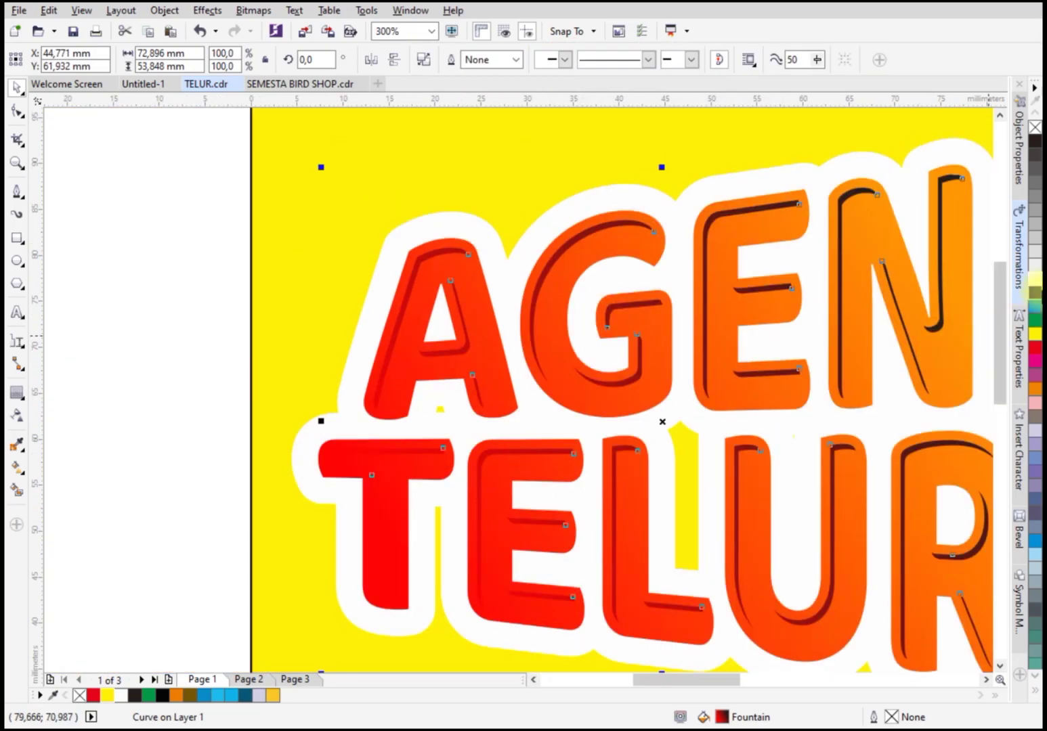
pyautogui.scroll(-4, 633, 414)
pyautogui.click(357, 399)
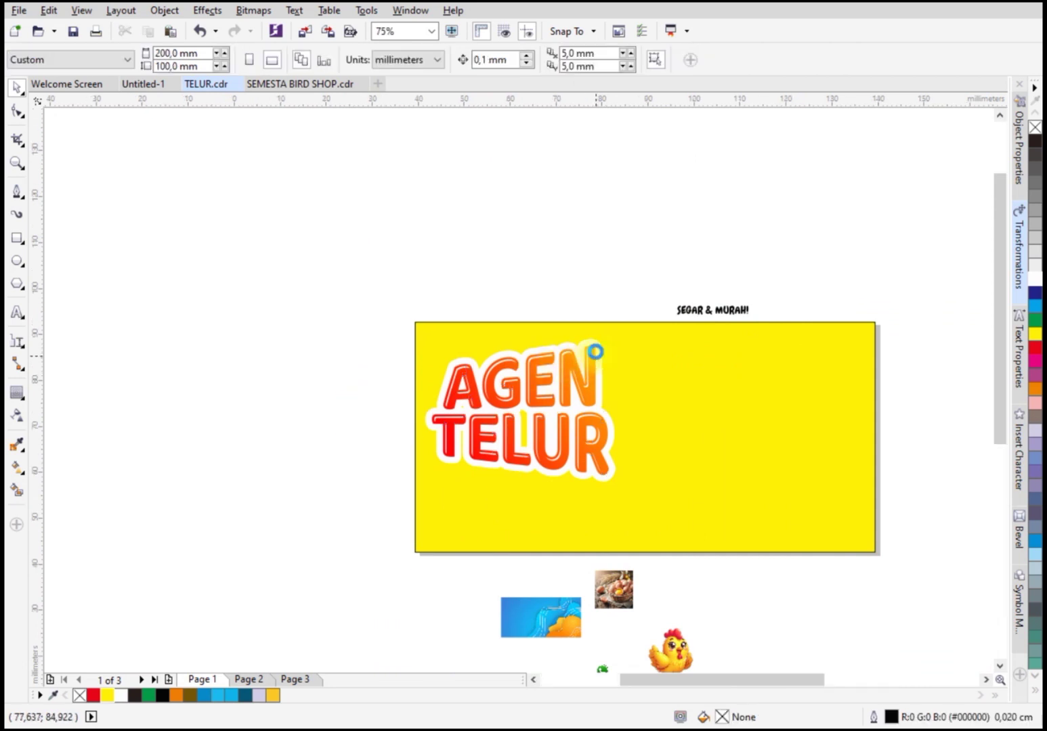
# Add an outside contour of about 1.58 mm around the headline's white outline and break it apart
pyautogui.scroll(4, 595, 351)
pyautogui.click(596, 334)
pyautogui.press('space')
pyautogui.scroll(2, 612, 327)
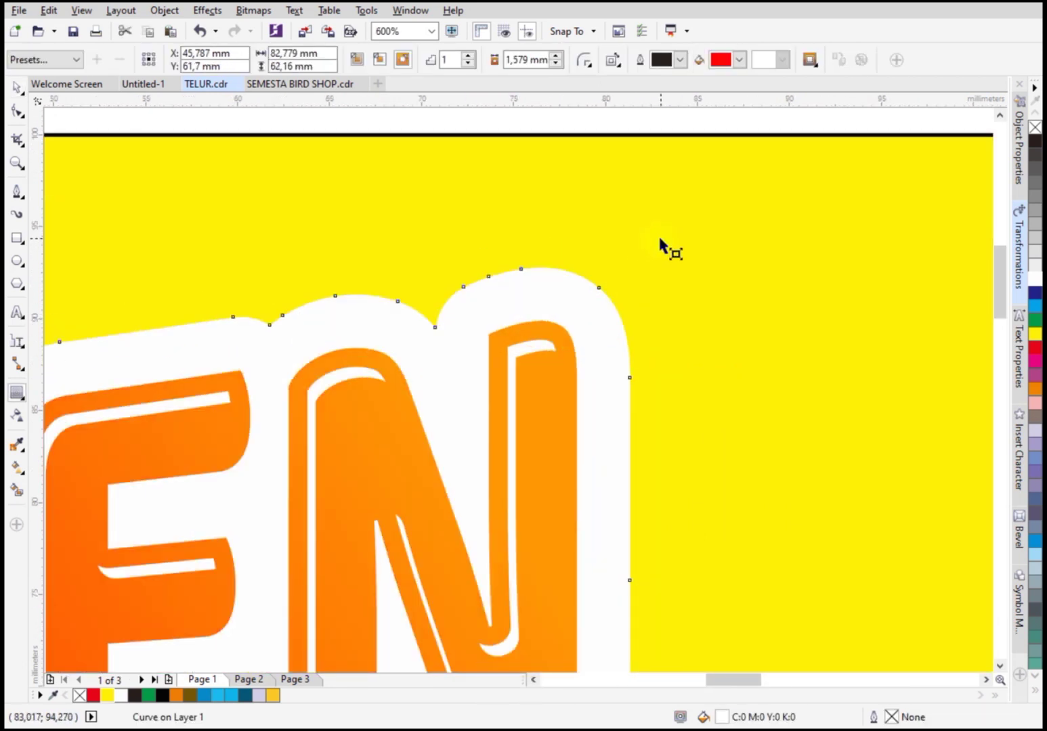
pyautogui.moveTo(661, 242); pyautogui.dragTo(643, 280)
pyautogui.rightClick(634, 288)
pyautogui.click(661, 318)
pyautogui.press('space')
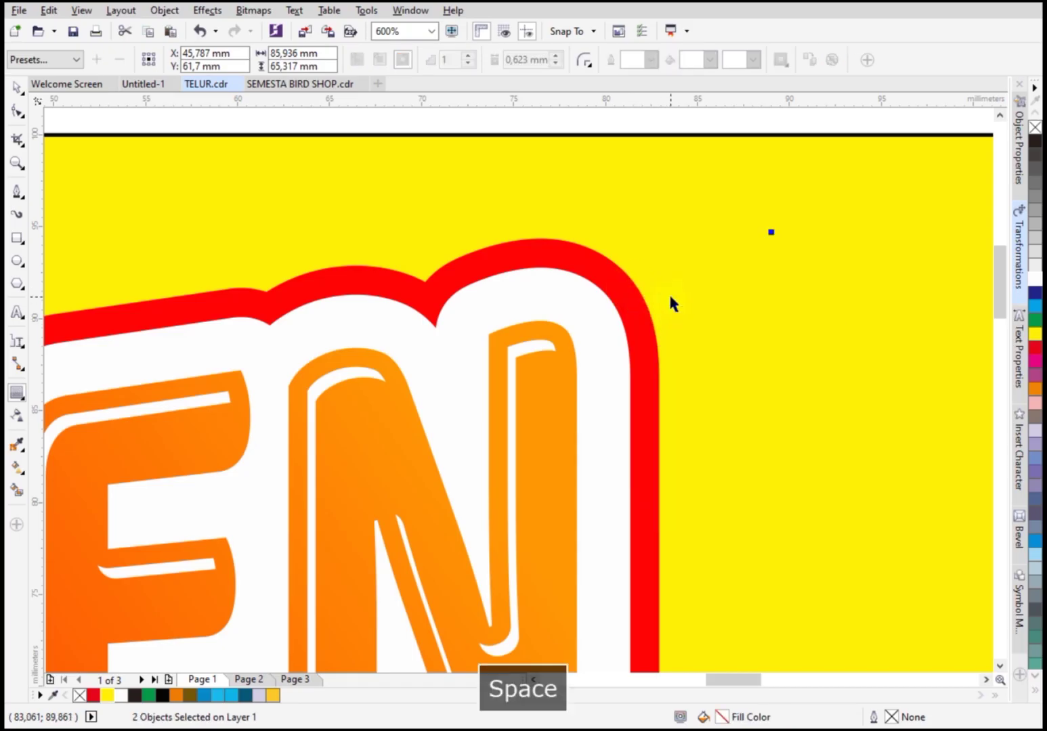
# Fill the separated outer contour curve around the headline with black
pyautogui.click(670, 303)
pyautogui.click(638, 304)
pyautogui.click(1035, 142)
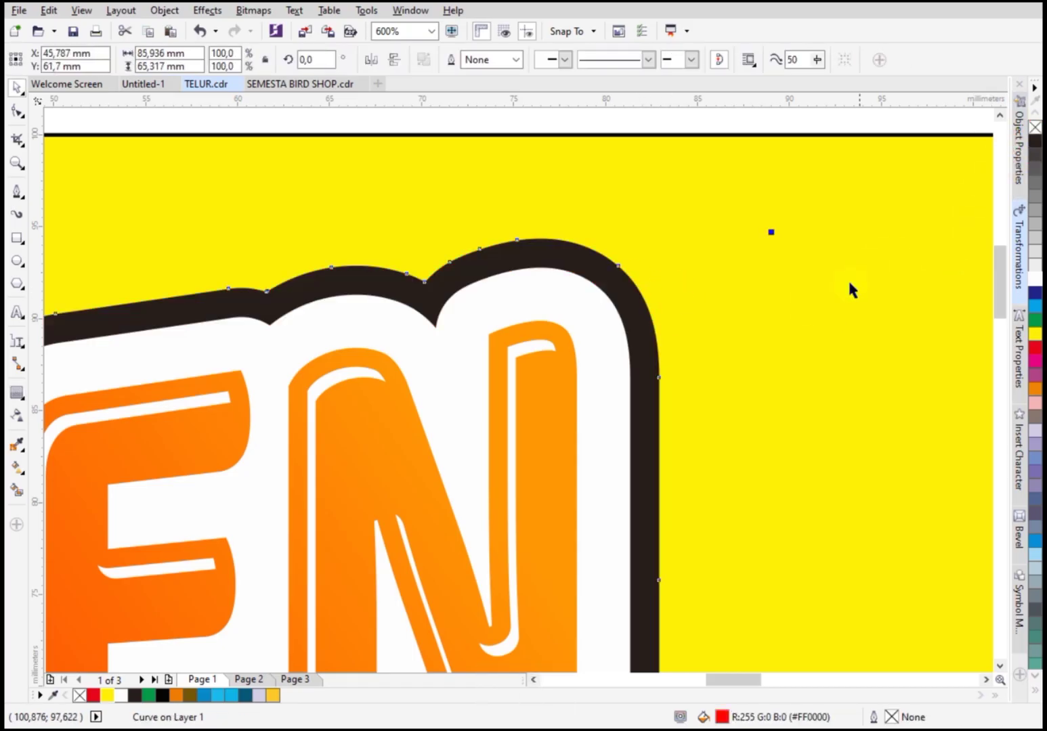
pyautogui.click(167, 694)
# Select all four headline objects and scale them down about their centre to about 73.2 × 55.6 mm
pyautogui.scroll(-5, 616, 311)
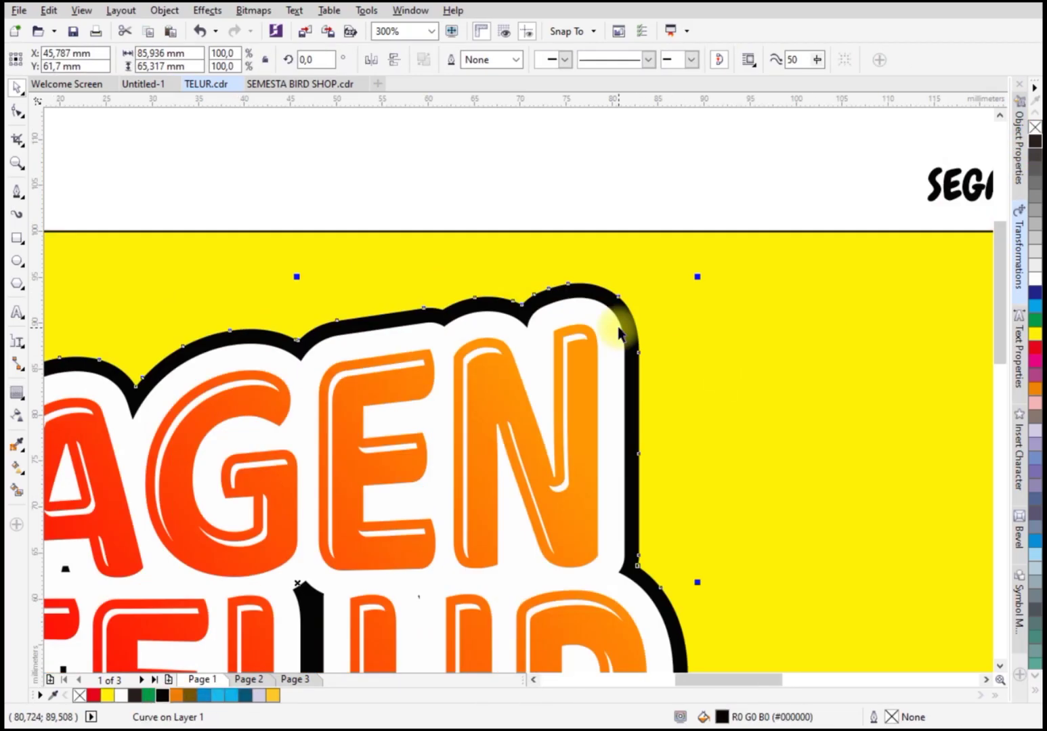
pyautogui.click(169, 230)
pyautogui.moveTo(169, 230); pyautogui.dragTo(667, 618)
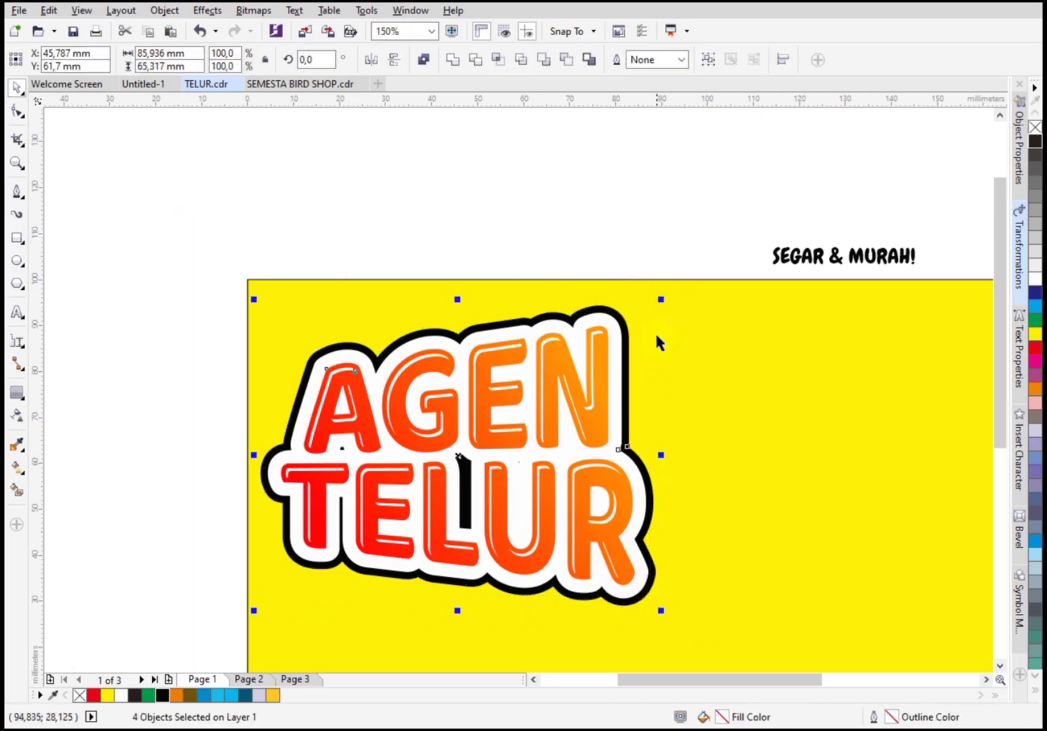
pyautogui.moveTo(661, 300); pyautogui.dragTo(627, 320)
pyautogui.click(661, 262)
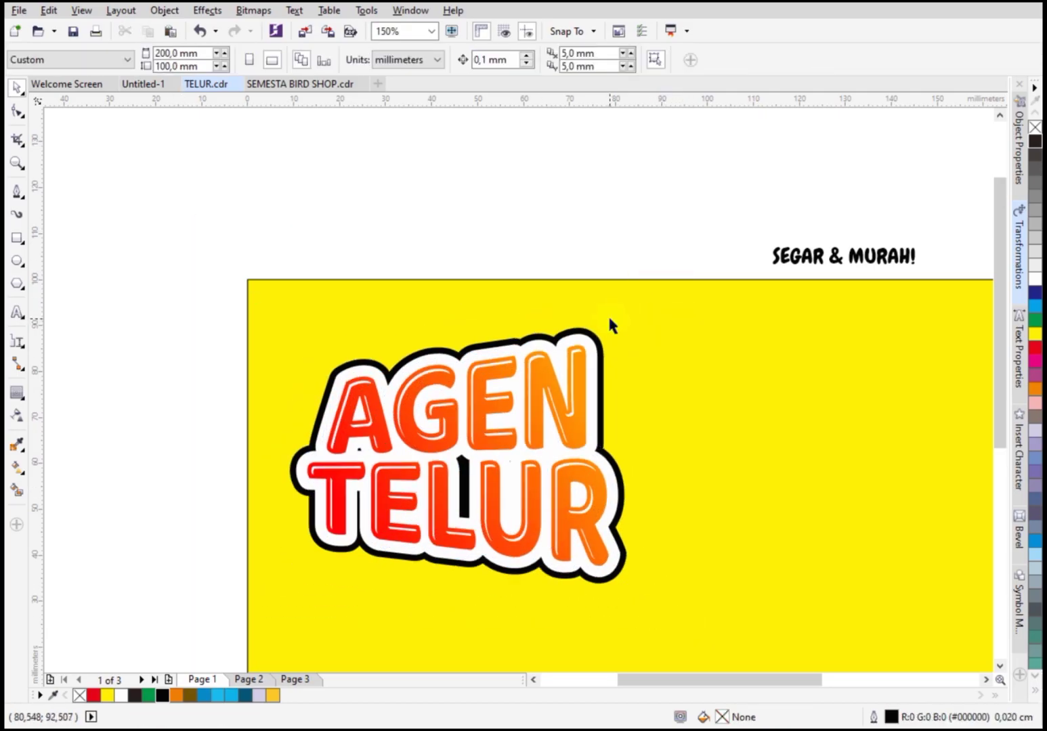
# Add a red outside contour about 1.4 mm wide around the headline's black outline
pyautogui.click(596, 336)
pyautogui.press('space')
pyautogui.scroll(4, 595, 335)
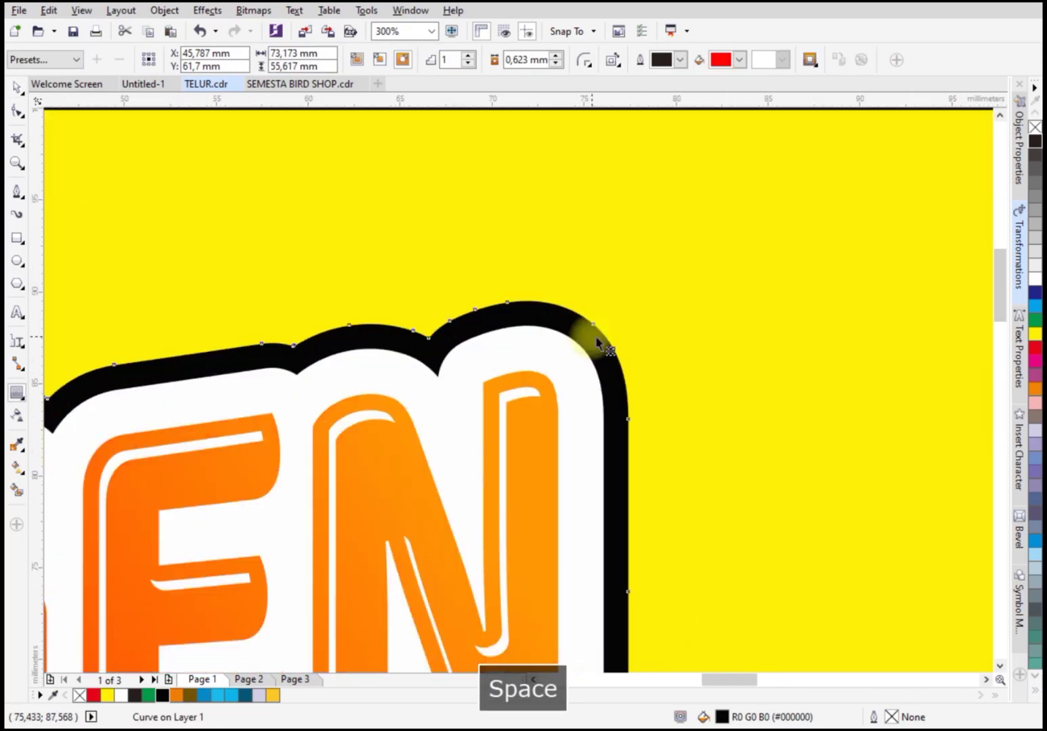
pyautogui.moveTo(608, 320); pyautogui.dragTo(642, 285)
pyautogui.rightClick(610, 314)
pyautogui.press('Escape')
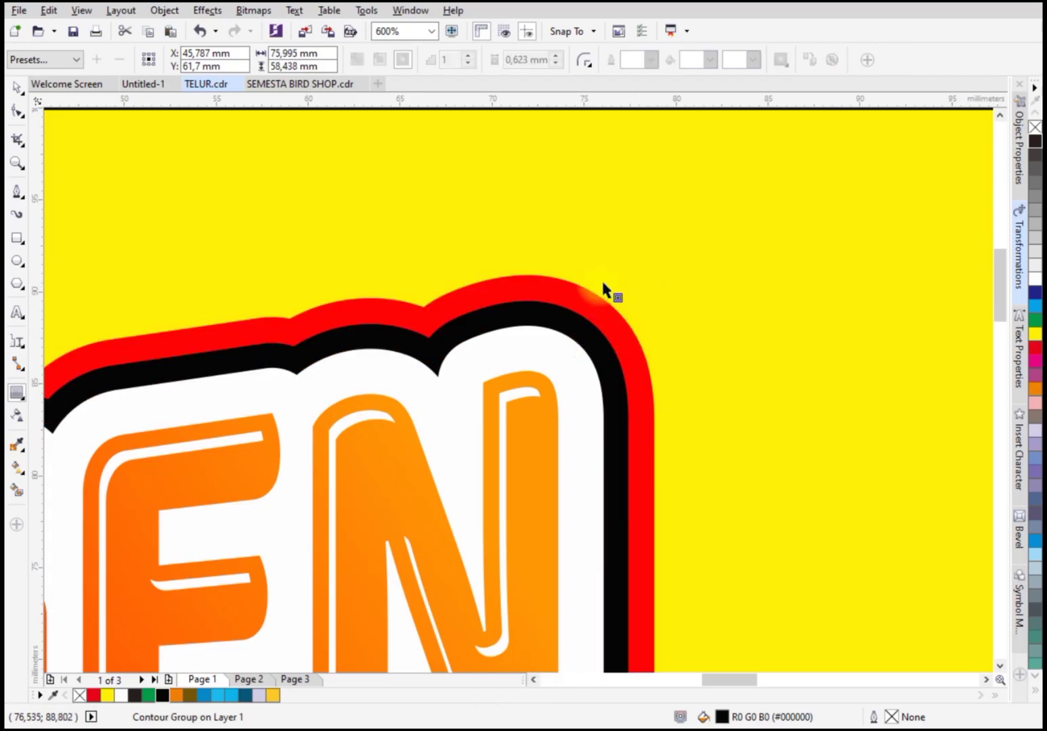
pyautogui.scroll(-2, 601, 284)
pyautogui.press('space')
pyautogui.scroll(-4, 562, 292)
pyautogui.press('Escape')
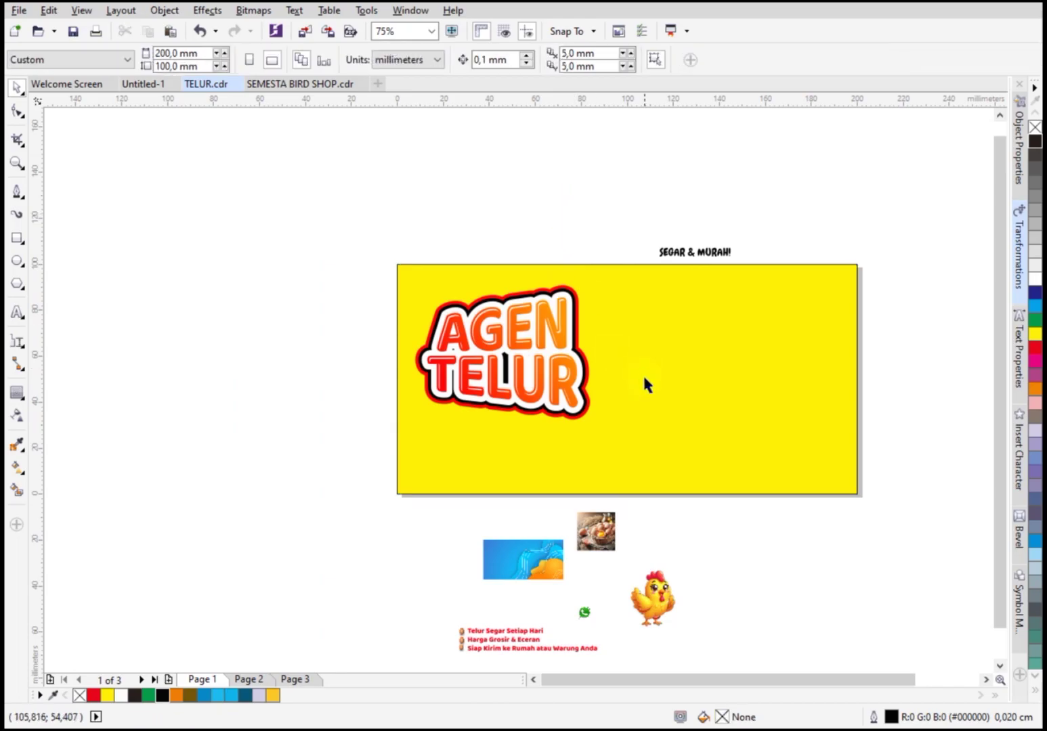
# Draw a circle about 126 mm in diameter overlapping the page's right edge and extending past its upper and lower edges
pyautogui.click(650, 460)
pyautogui.scroll(2, 907, 379)
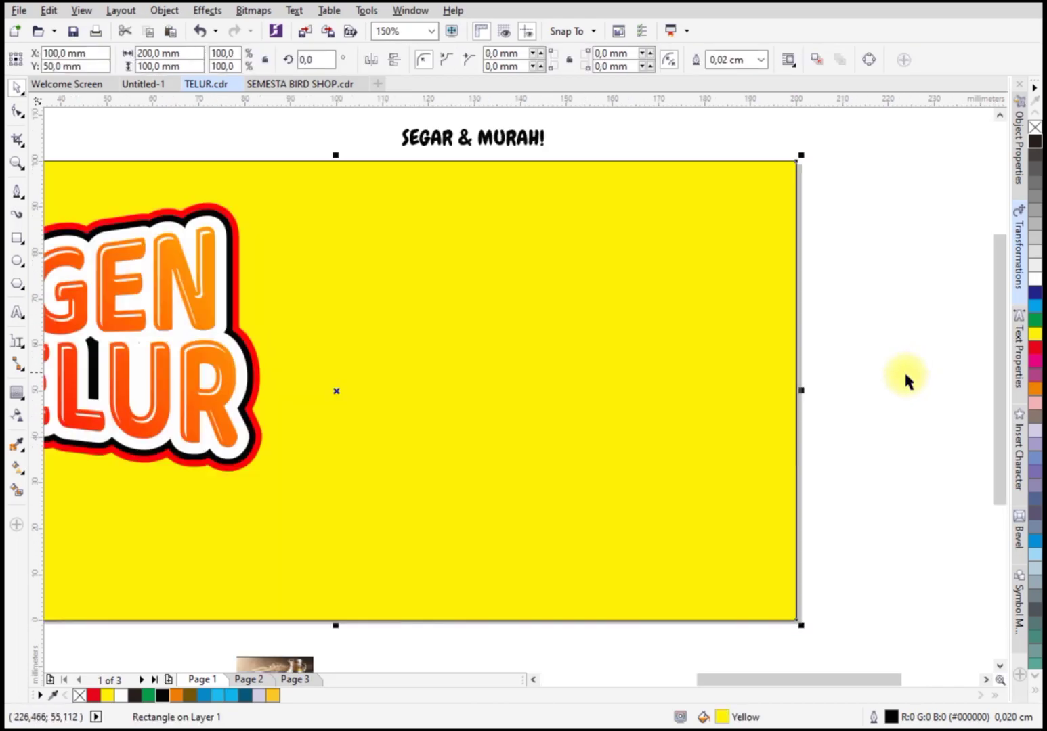
pyautogui.click(17, 259)
pyautogui.scroll(-2, 577, 240)
pyautogui.moveTo(572, 235); pyautogui.dragTo(857, 526)
pyautogui.press('space')
pyautogui.moveTo(808, 398); pyautogui.dragTo(812, 369)
# PowerClip the blue wave bitmap inside the yellow page rectangle and enlarge it to about 251 × 126 mm so it covers the page
pyautogui.click(456, 553)
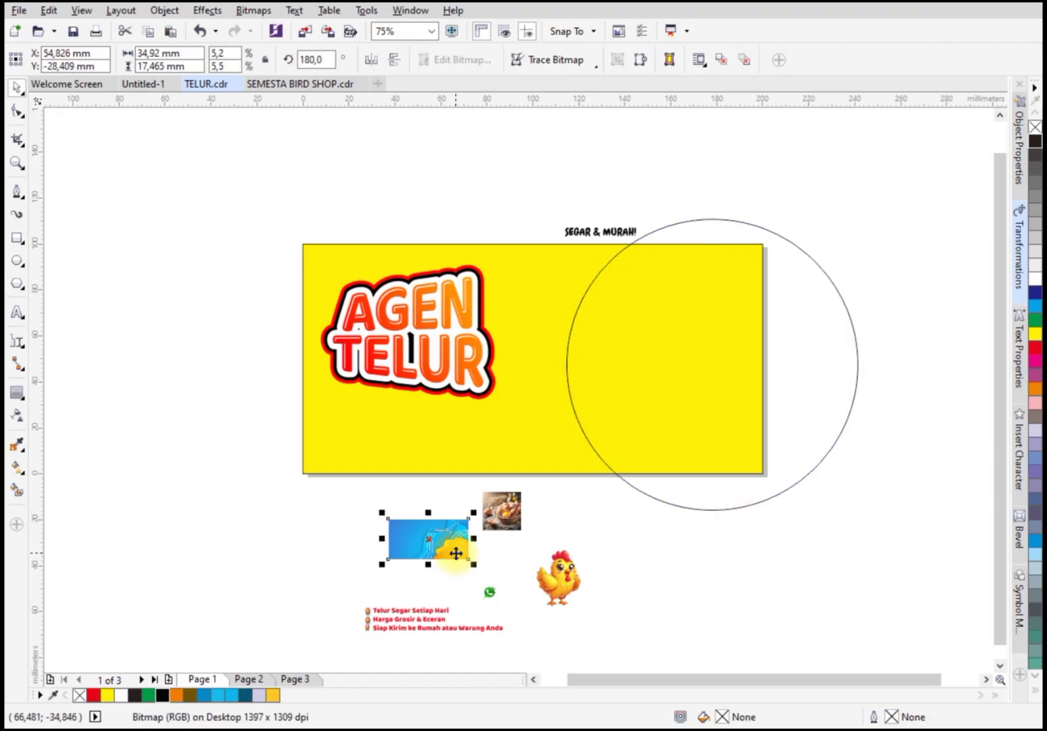
pyautogui.rightClick(456, 554)
pyautogui.click(507, 107)
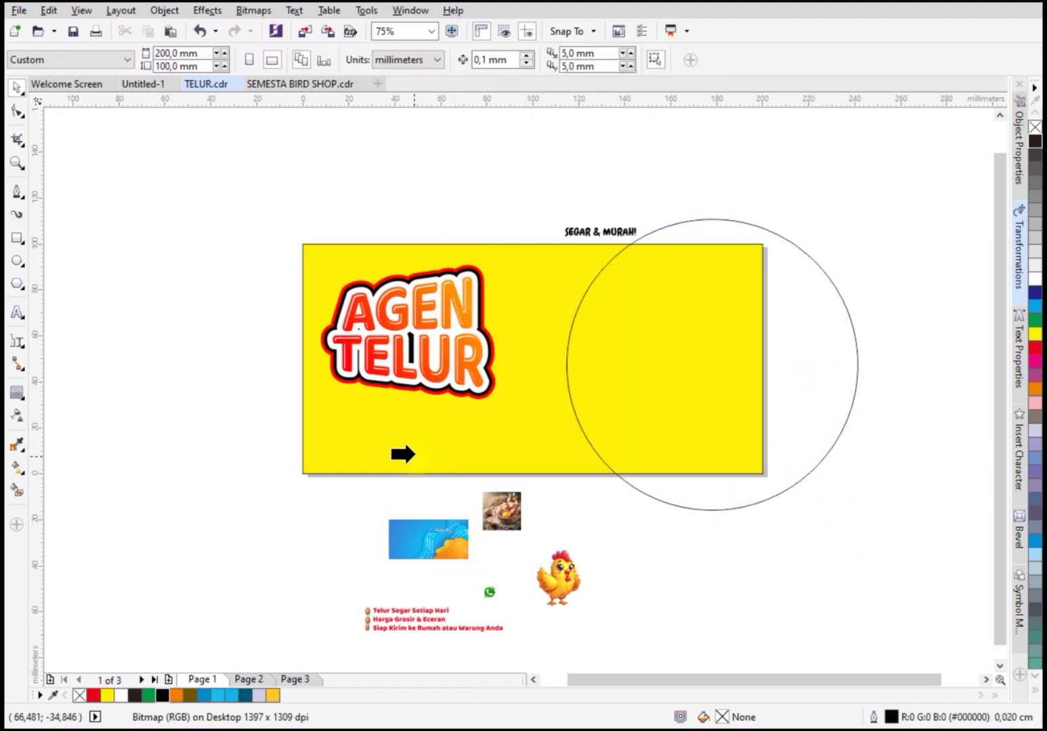
pyautogui.click(417, 450)
pyautogui.moveTo(578, 383); pyautogui.dragTo(833, 535)
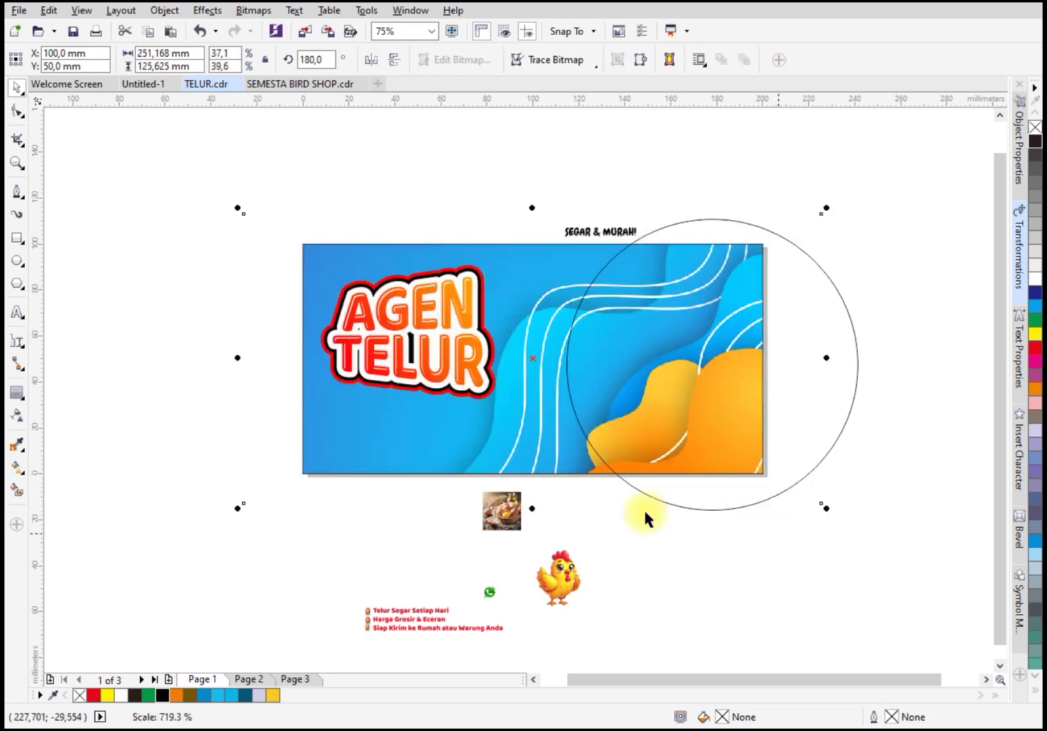
# Shift the clipped wave bitmap left and enlarge it to about 309 × 154 mm
pyautogui.moveTo(554, 435); pyautogui.dragTo(497, 432)
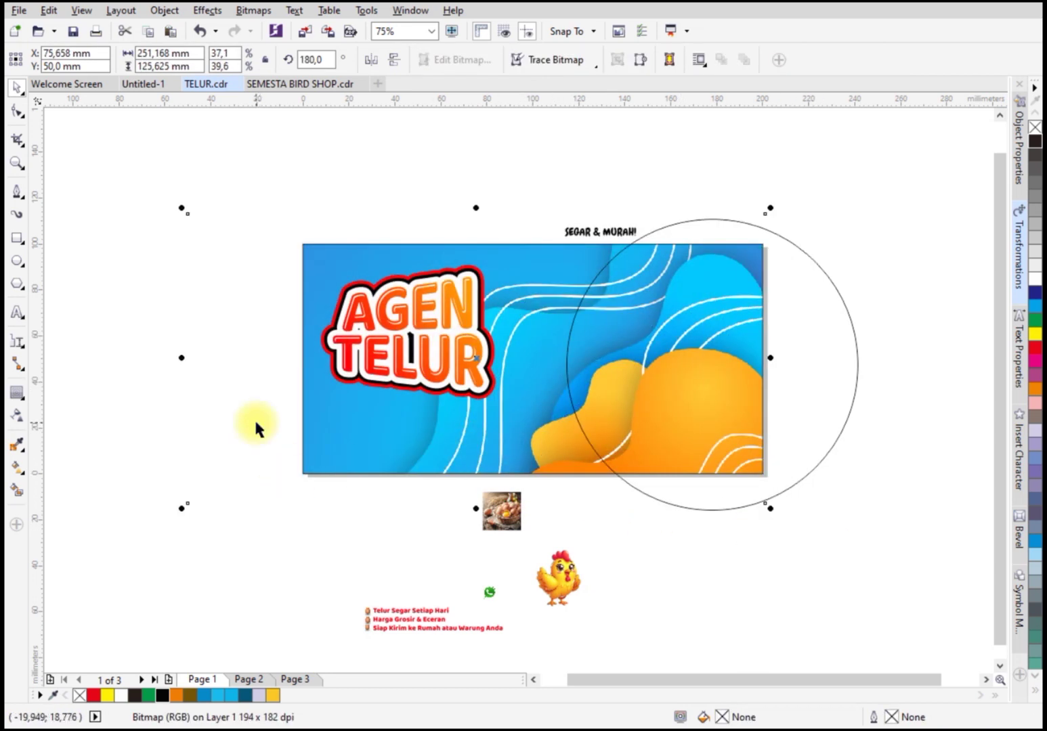
pyautogui.moveTo(173, 201); pyautogui.dragTo(96, 164)
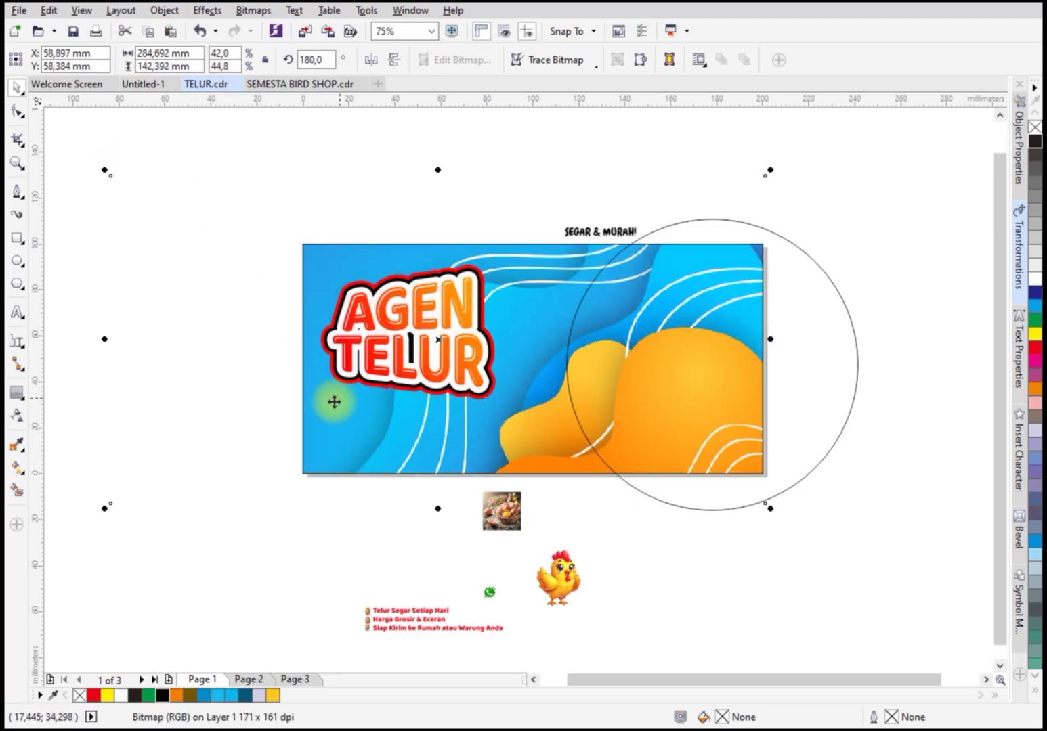
pyautogui.moveTo(113, 525); pyautogui.dragTo(49, 535)
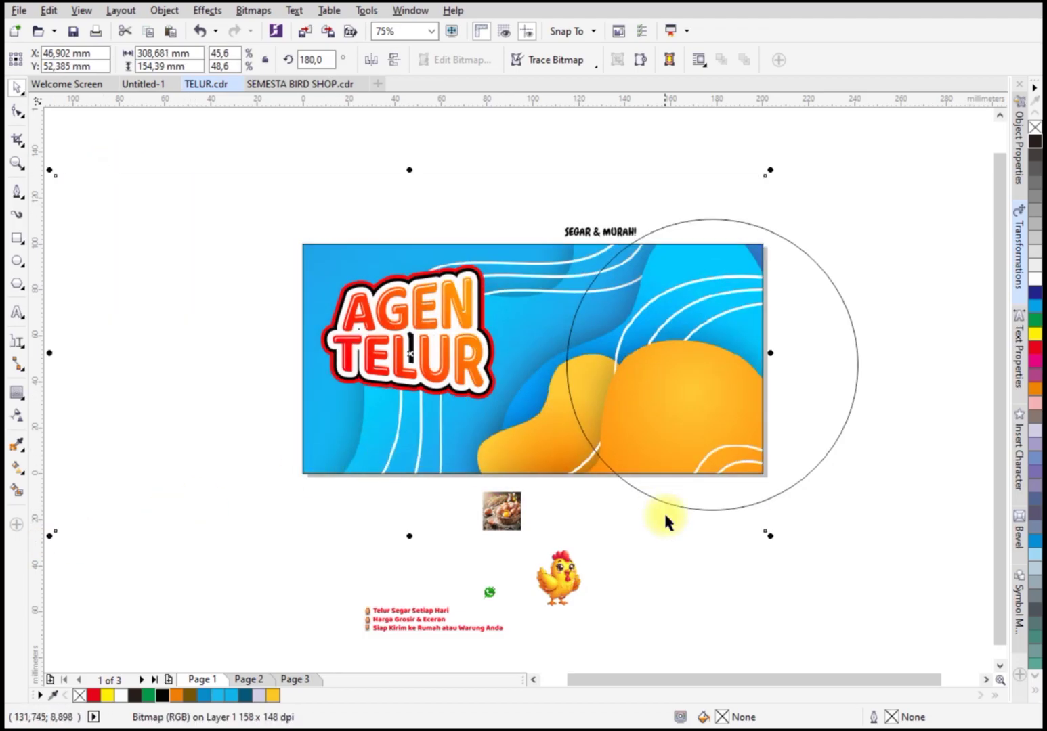
# Move the large circle left so its centre sits at about X 173 mm
pyautogui.click(777, 351)
pyautogui.moveTo(763, 323); pyautogui.dragTo(768, 323)
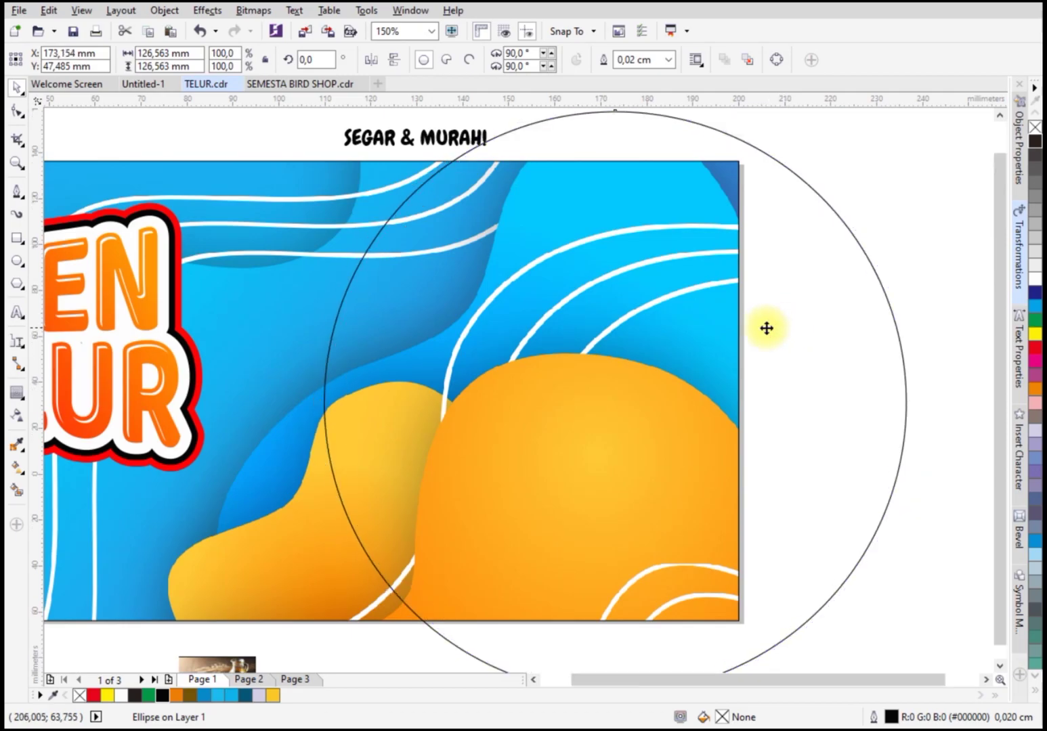
pyautogui.scroll(-2, 766, 327)
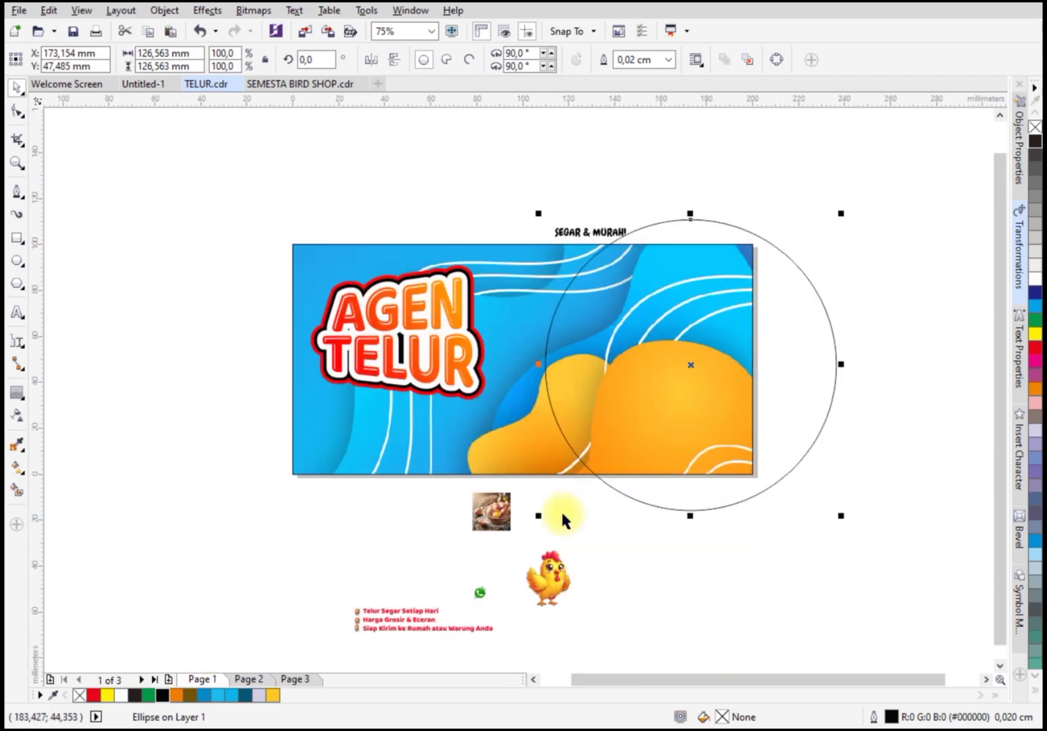
# PowerClip the egg basket photo inside the large circle and enlarge it to cover most of the circle
pyautogui.rightClick(491, 506)
pyautogui.click(596, 63)
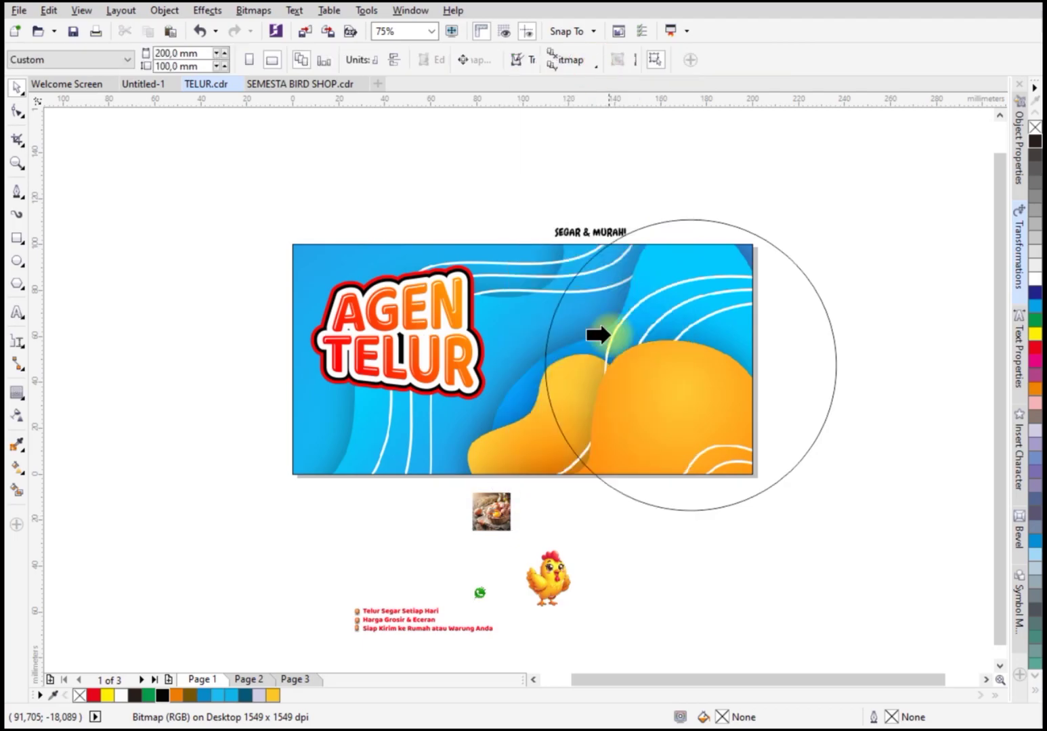
pyautogui.click(608, 334)
pyautogui.click(668, 533)
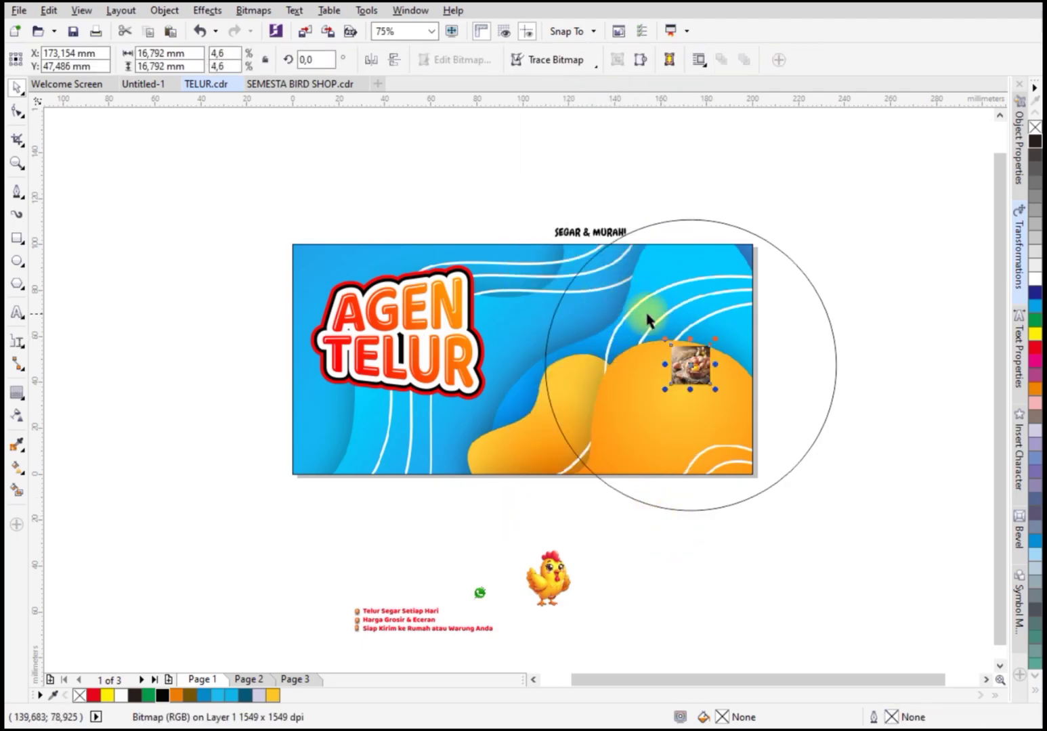
pyautogui.moveTo(666, 342); pyautogui.dragTo(523, 193)
pyautogui.moveTo(712, 336); pyautogui.dragTo(653, 337)
# Move the photo circle left to about X 165 mm and PowerClip it inside the page rectangle
pyautogui.click(724, 346)
pyautogui.moveTo(724, 346); pyautogui.dragTo(704, 346)
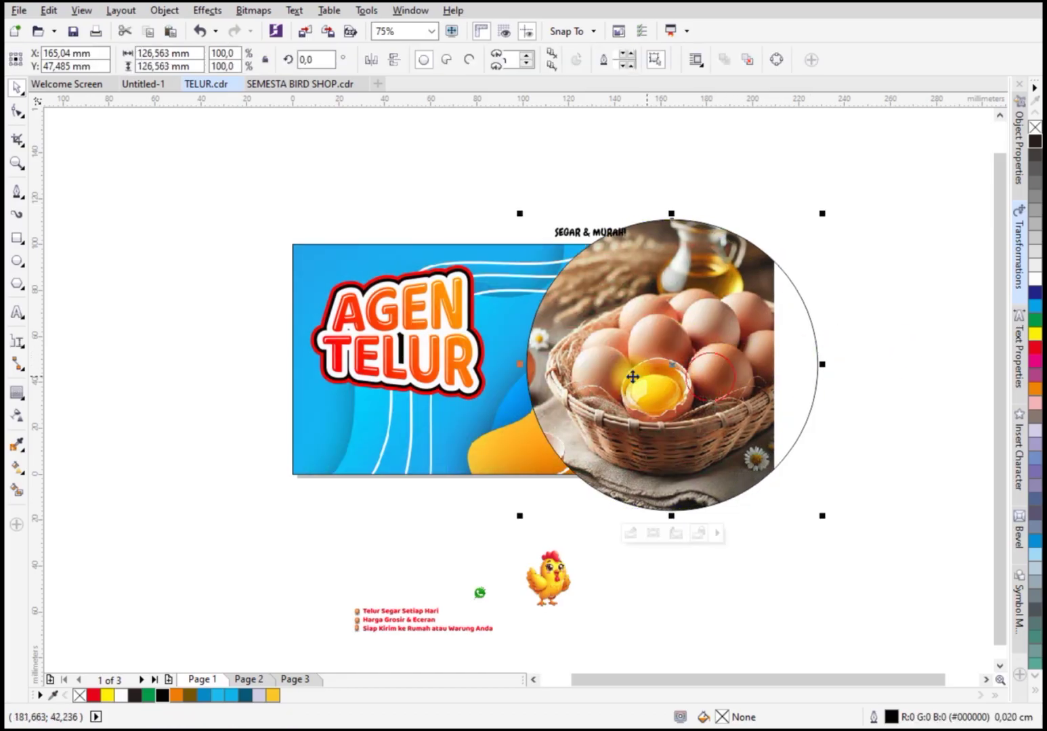
pyautogui.scroll(2, 642, 363)
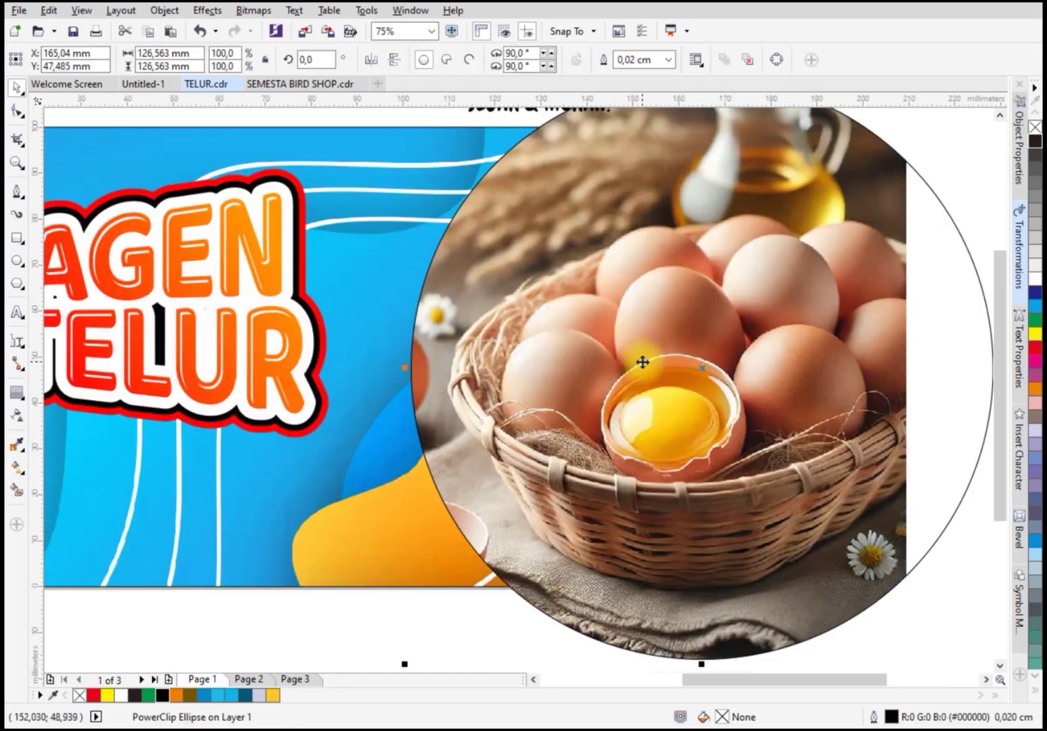
pyautogui.rightClick(487, 436)
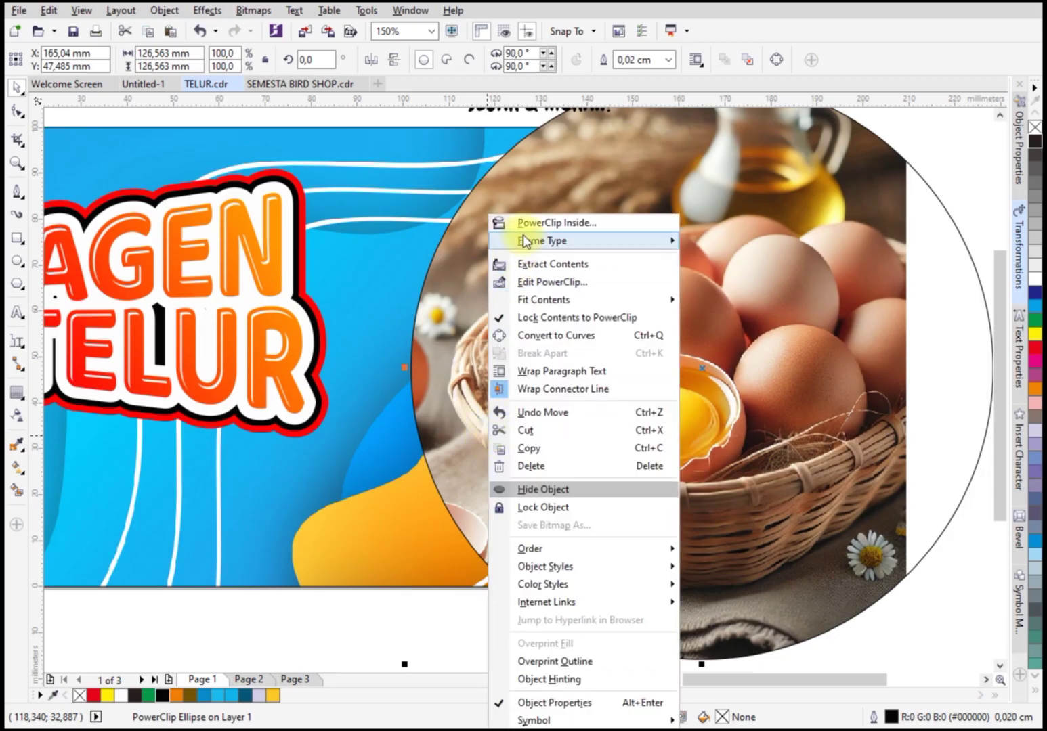
pyautogui.click(501, 218)
pyautogui.click(585, 417)
pyautogui.scroll(-2, 584, 417)
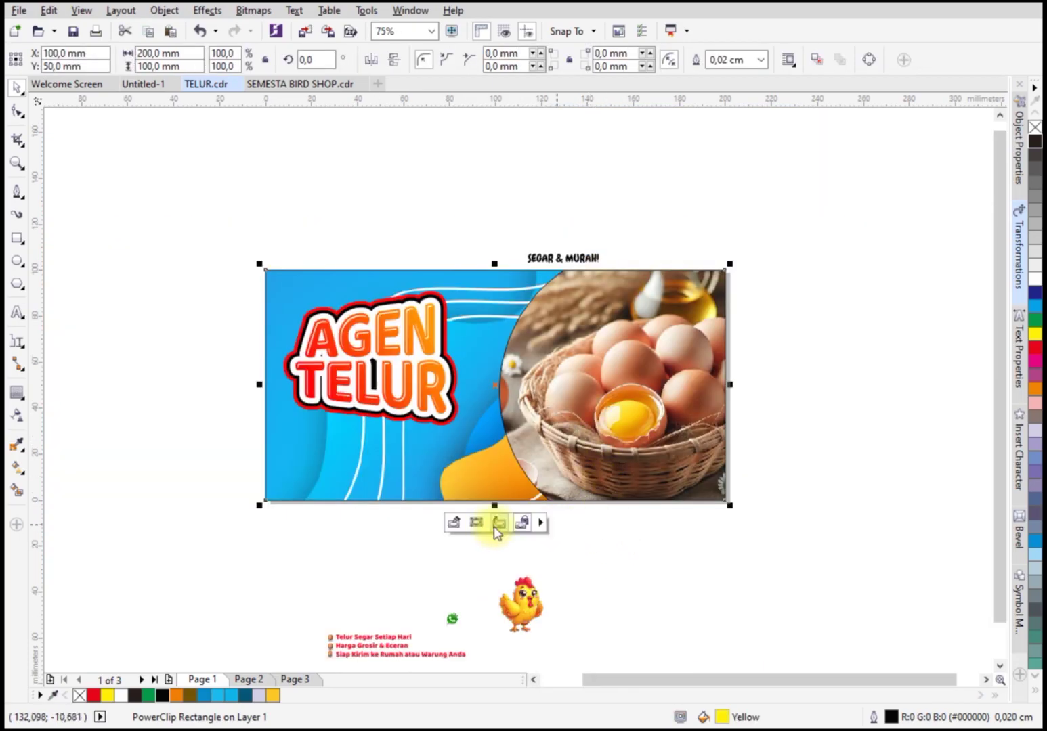
# Edit the page's clipped contents and slightly enlarge and shift the egg photo within its circle
pyautogui.click(460, 524)
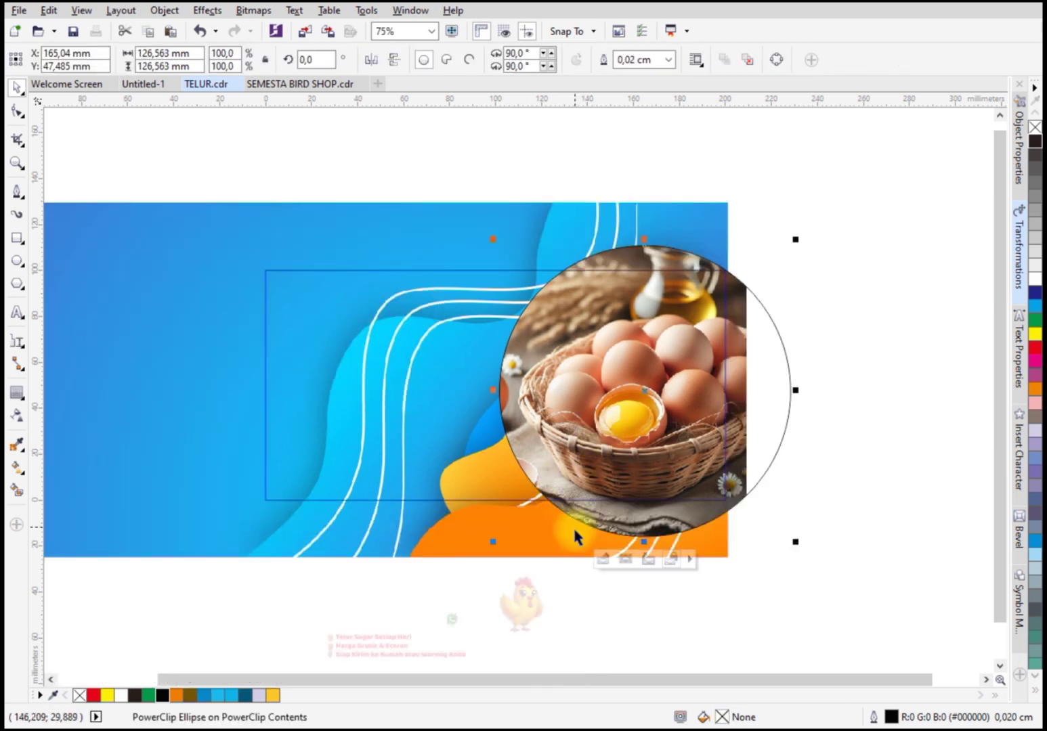
pyautogui.click(464, 251)
pyautogui.moveTo(423, 229)
pyautogui.mouseDown()
pyautogui.moveTo(387, 208)
pyautogui.moveTo(398, 202)
pyautogui.mouseUp()
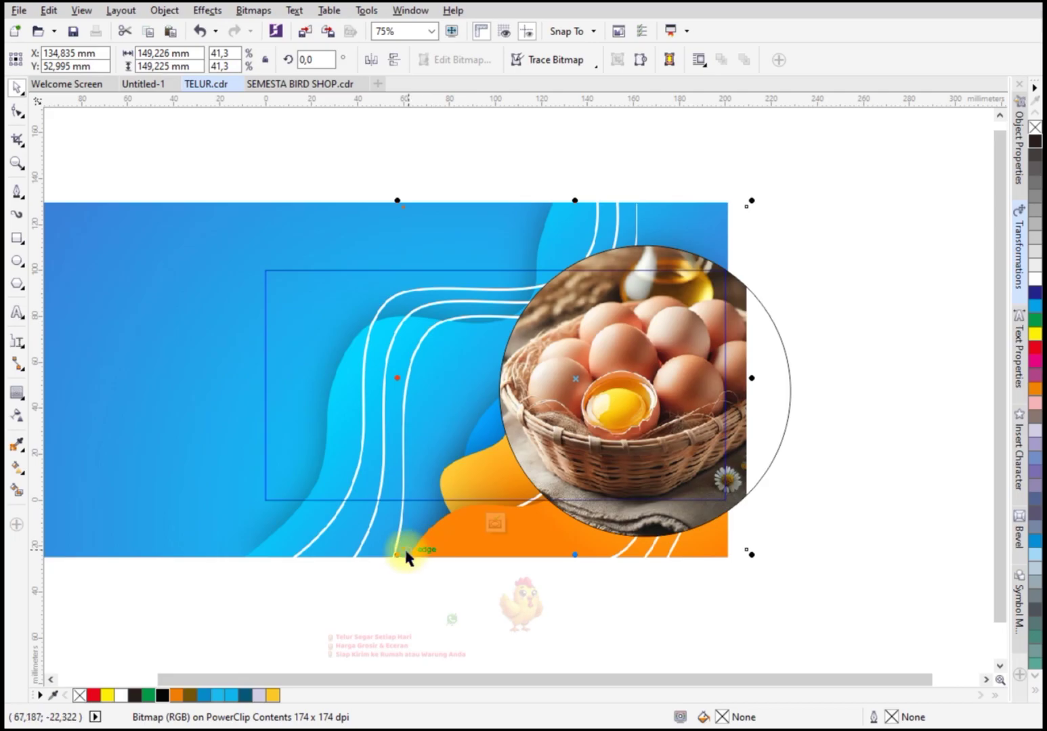
pyautogui.moveTo(396, 554); pyautogui.dragTo(380, 571)
pyautogui.moveTo(677, 420); pyautogui.dragTo(682, 425)
pyautogui.moveTo(765, 203); pyautogui.dragTo(774, 207)
pyautogui.click(834, 292)
# Remove the photo circle's outline and add an outside contour about 2.1 mm wide around it
pyautogui.click(596, 369)
pyautogui.rightClick(1034, 128)
pyautogui.scroll(1, 509, 436)
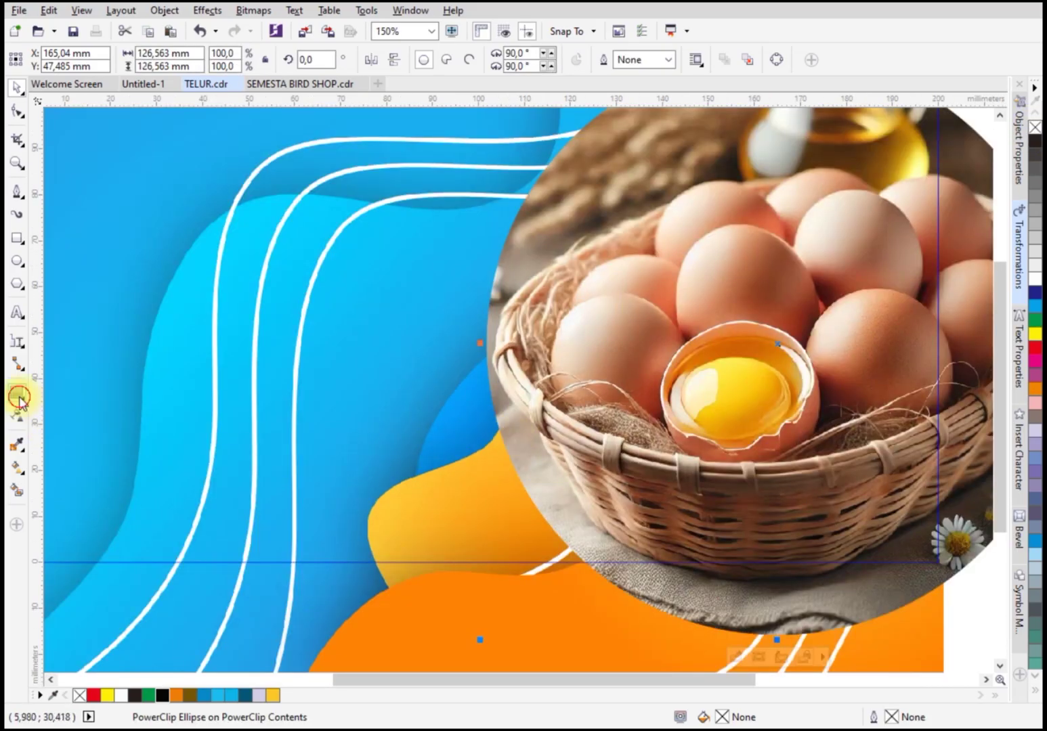
pyautogui.click(19, 400)
pyautogui.moveTo(490, 390); pyautogui.dragTo(486, 357)
pyautogui.rightClick(481, 369)
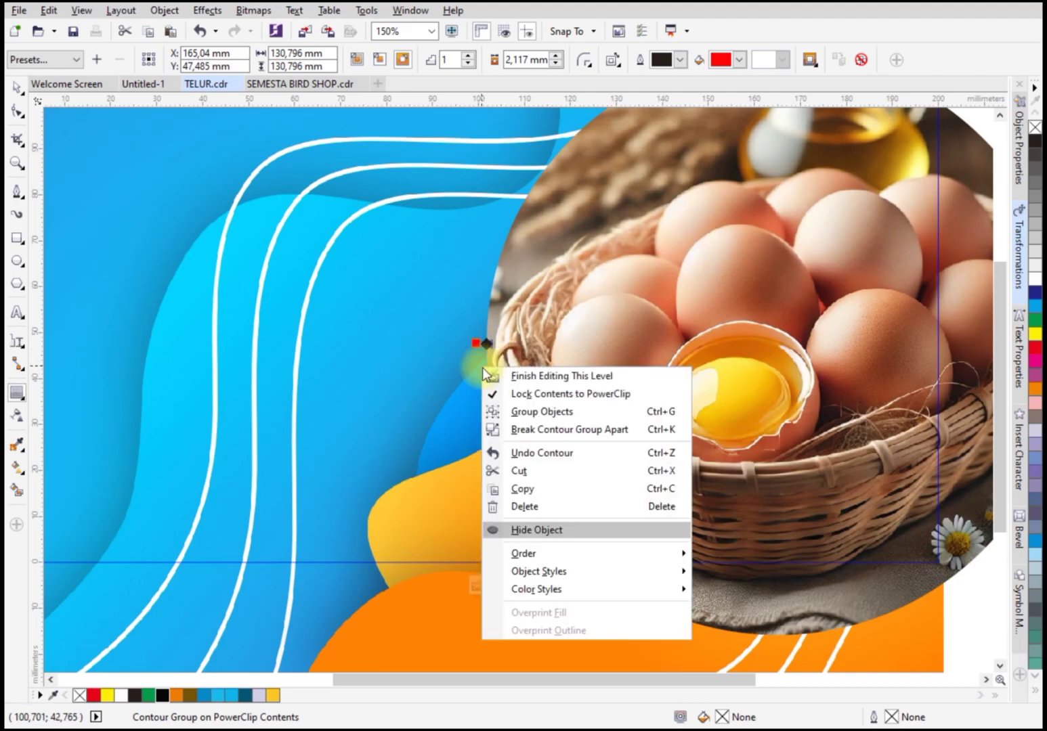
pyautogui.click(817, 505)
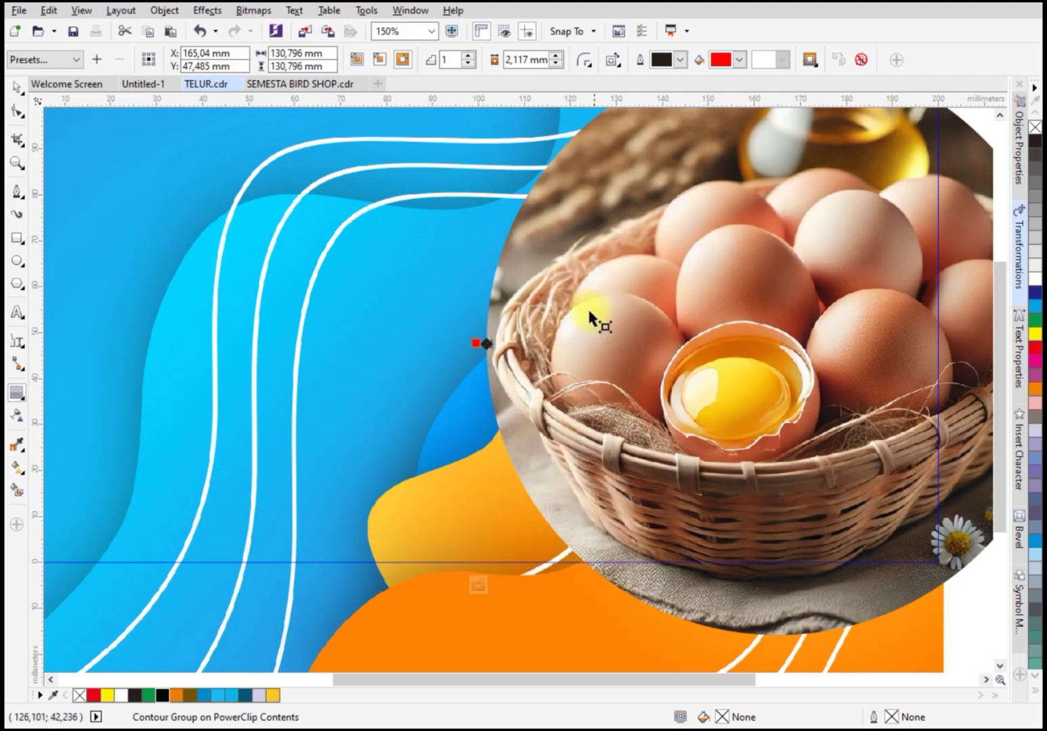
pyautogui.moveTo(476, 343)
pyautogui.mouseDown()
pyautogui.moveTo(460, 342)
pyautogui.moveTo(477, 352)
pyautogui.mouseUp()
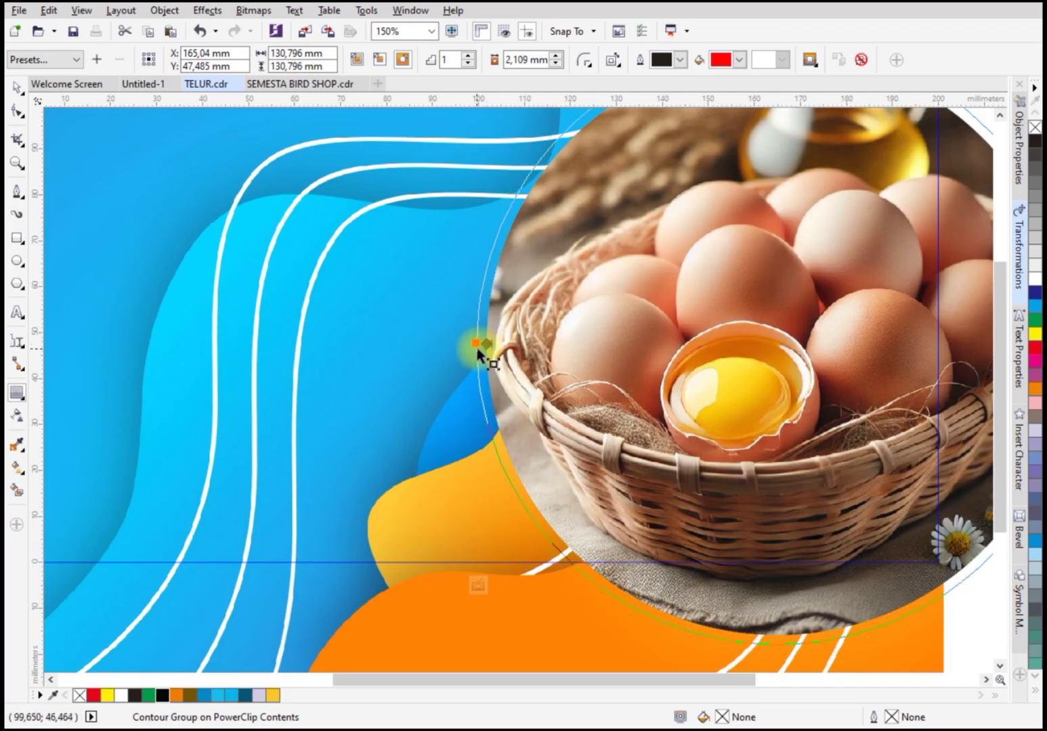
# Break the contour apart from the photo circle
pyautogui.rightClick(485, 366)
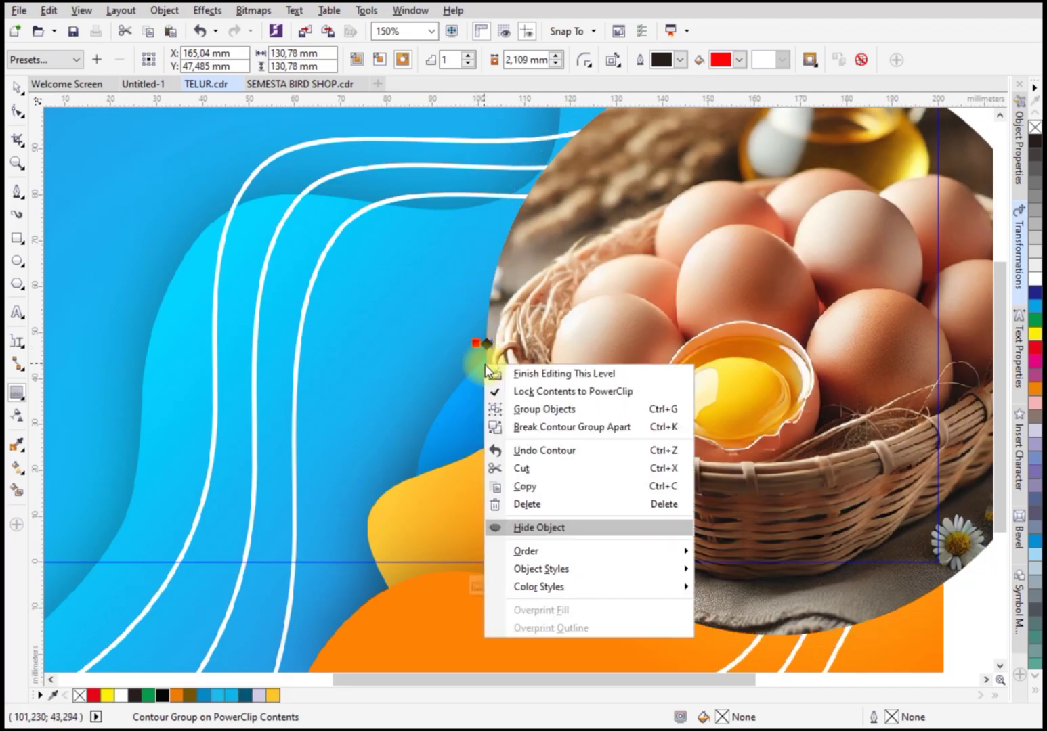
pyautogui.click(519, 430)
pyautogui.press('space')
pyautogui.scroll(-3, 474, 416)
pyautogui.click(743, 432)
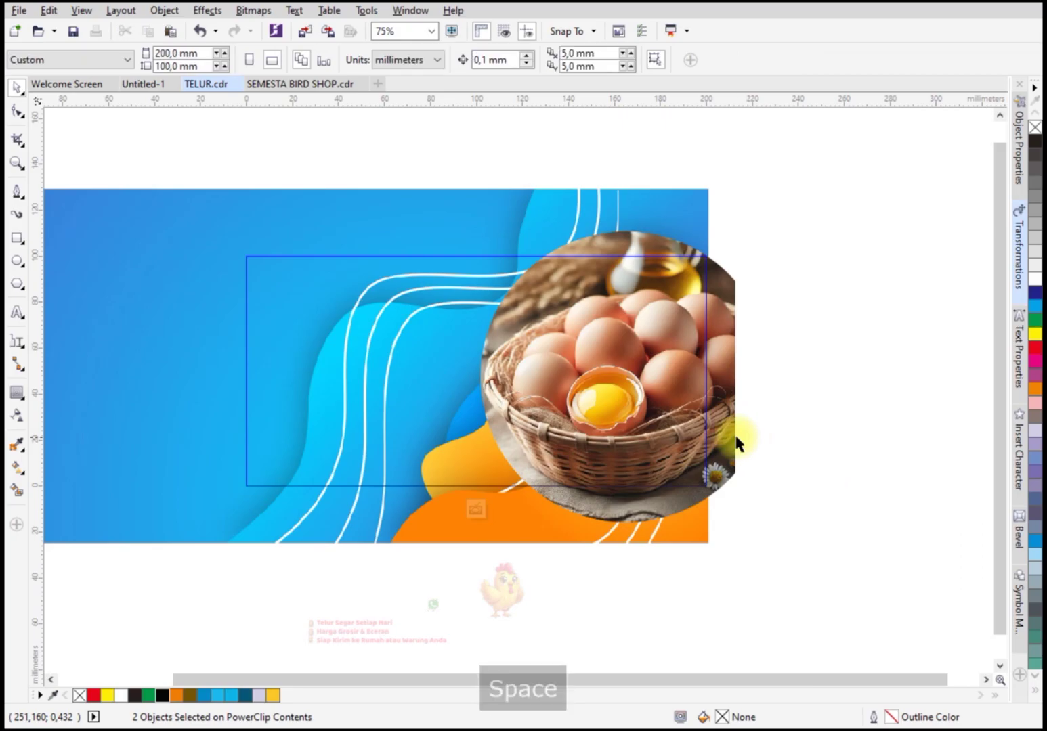
pyautogui.click(737, 423)
pyautogui.moveTo(759, 444); pyautogui.dragTo(743, 493)
pyautogui.hotkey('ctrl', 'z')
pyautogui.hotkey('ctrl', 'z')
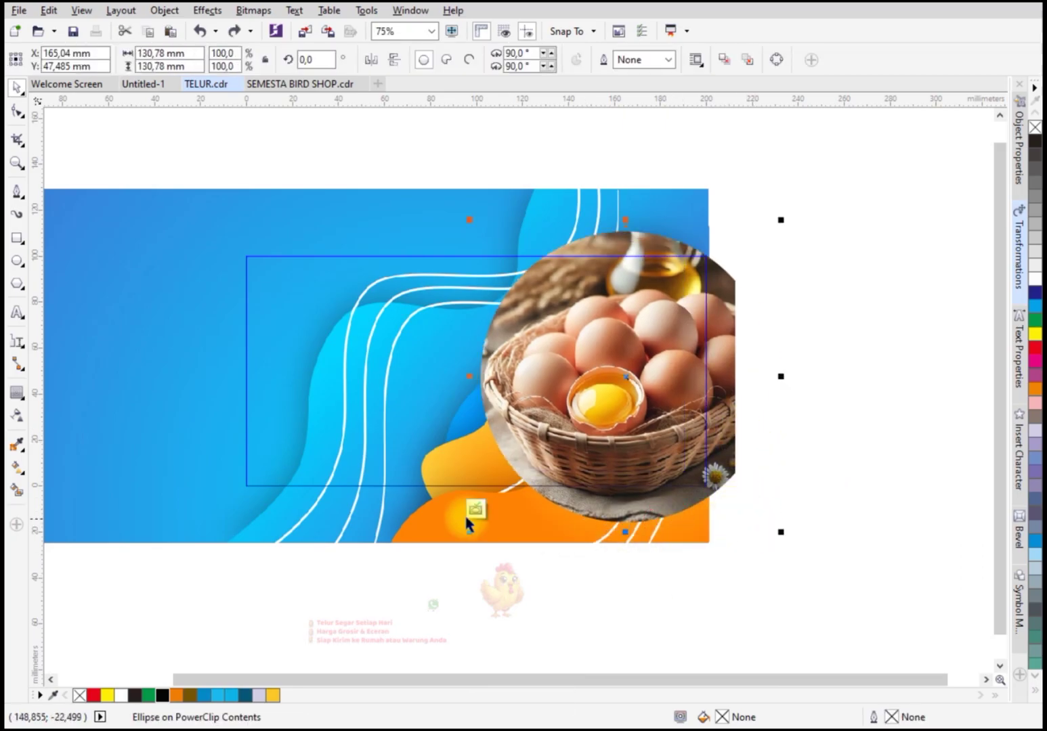
# Try to send the wave bitmap to the back of the clipped contents and undo the change
pyautogui.click(402, 532)
pyautogui.hotkey('shift', 'pagedown')
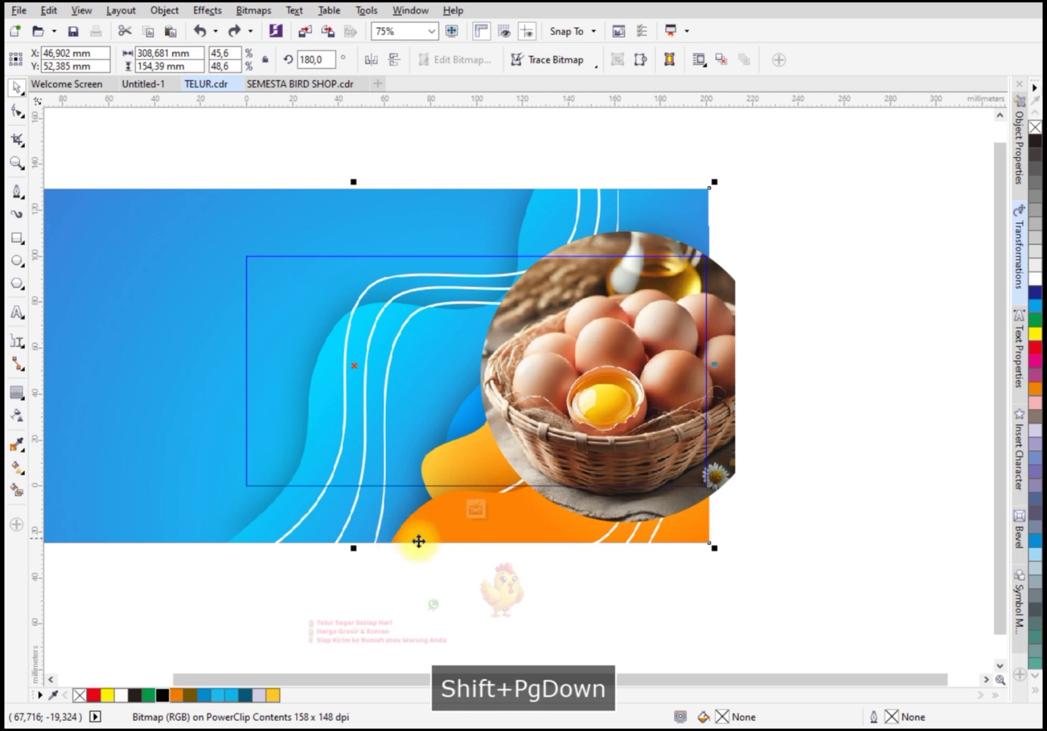
pyautogui.click(549, 546)
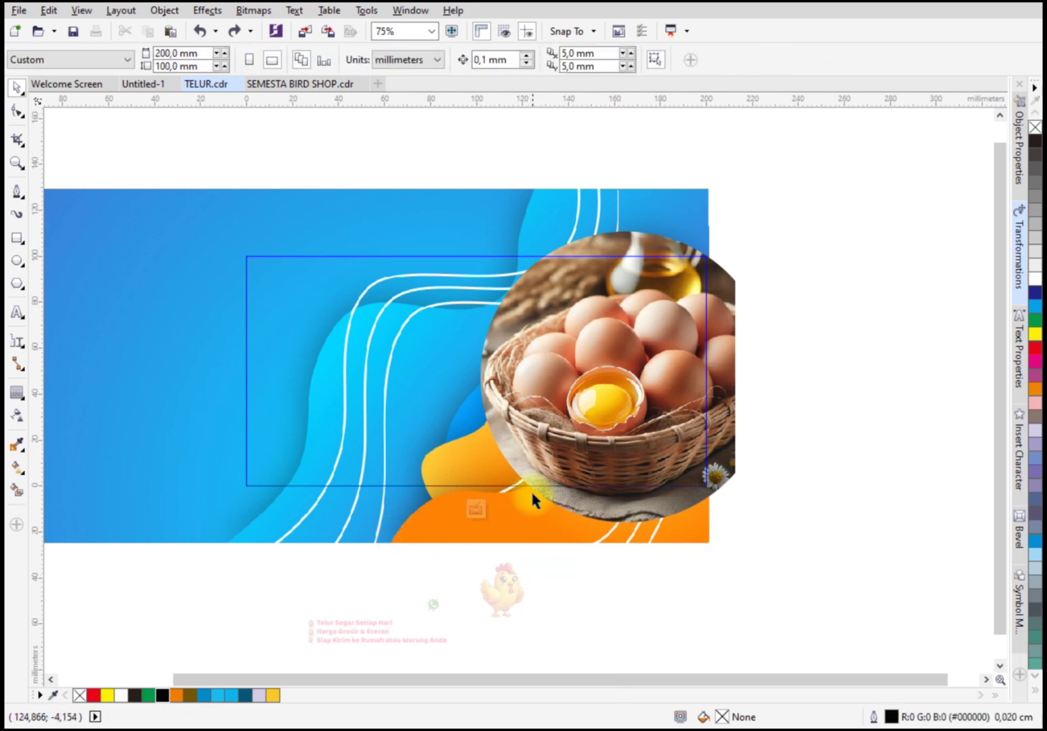
pyautogui.click(532, 491)
pyautogui.hotkey('ctrl', 'z')
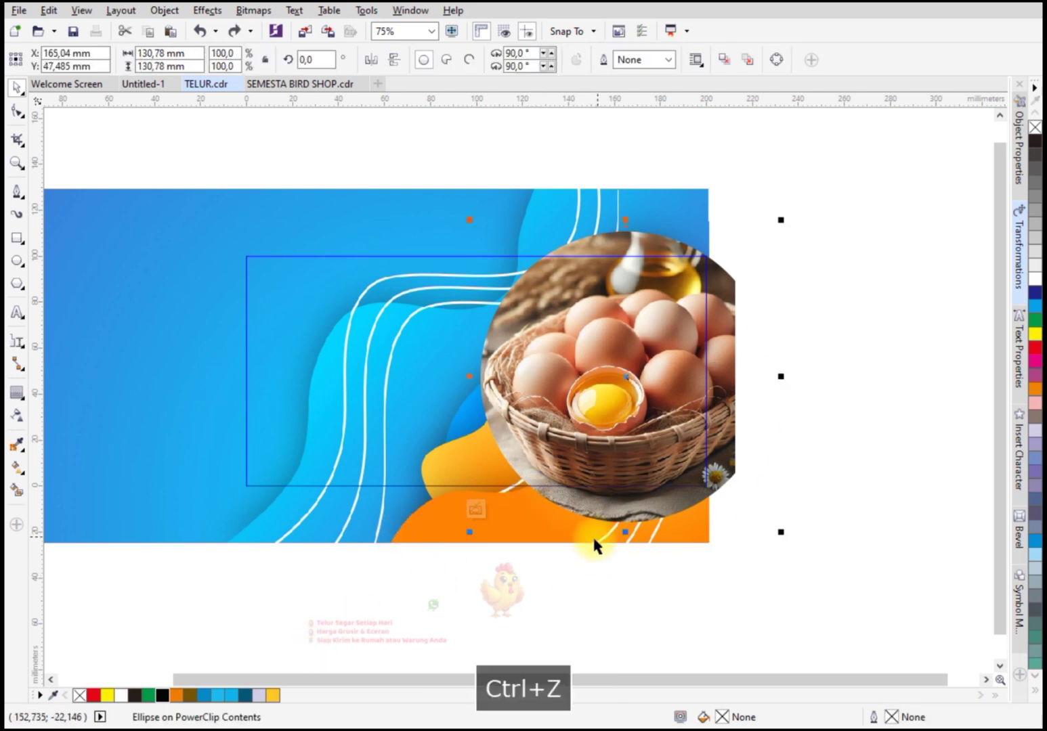
# Fill the separated contour circle behind the egg photo with white
pyautogui.click(273, 697)
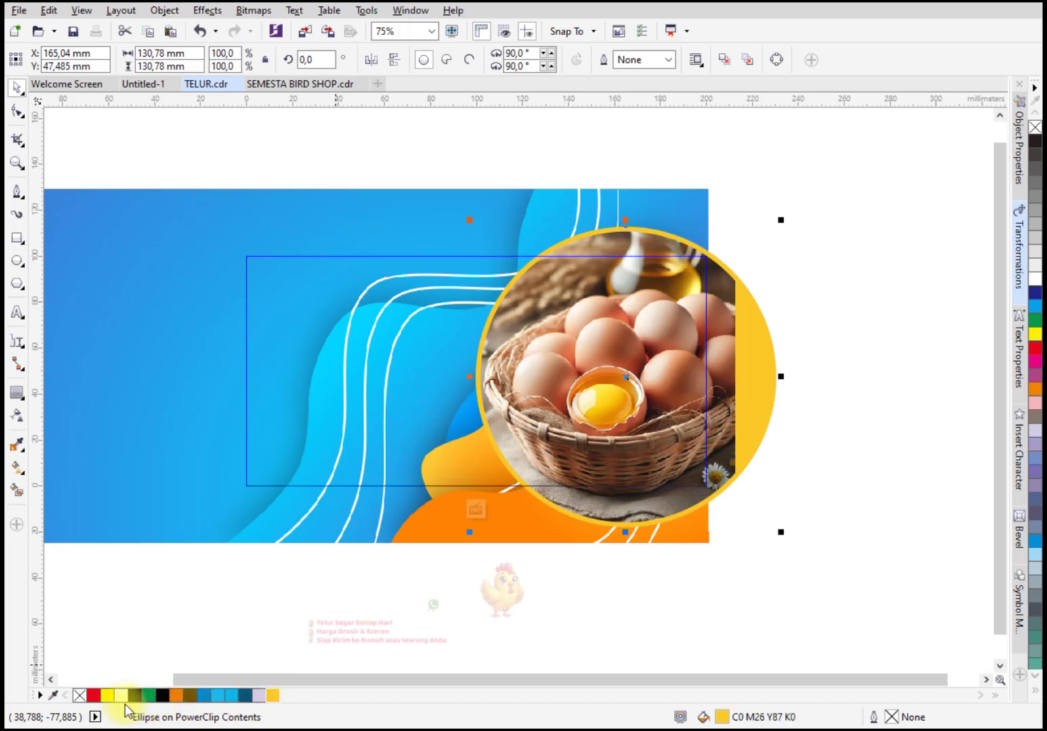
pyautogui.click(118, 696)
pyautogui.scroll(2, 474, 346)
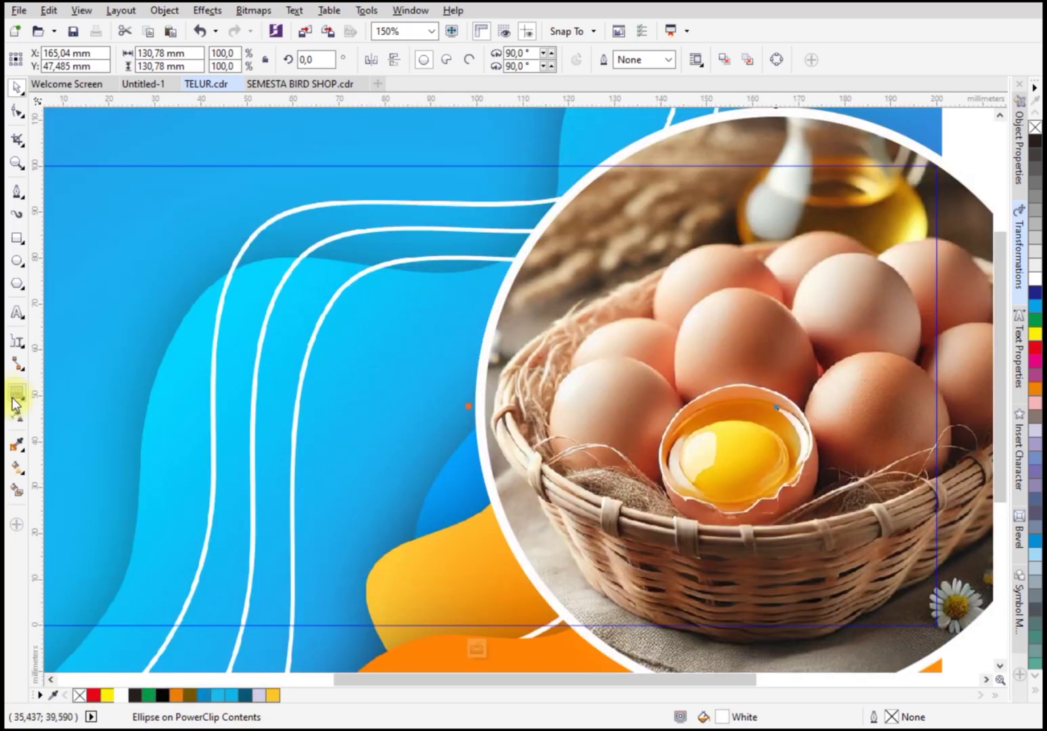
# Add an outside contour about 2.5 mm wide around the white circle and break it apart
pyautogui.click(15, 398)
pyautogui.scroll(2, 474, 389)
pyautogui.moveTo(455, 383); pyautogui.dragTo(455, 378)
pyautogui.rightClick(458, 381)
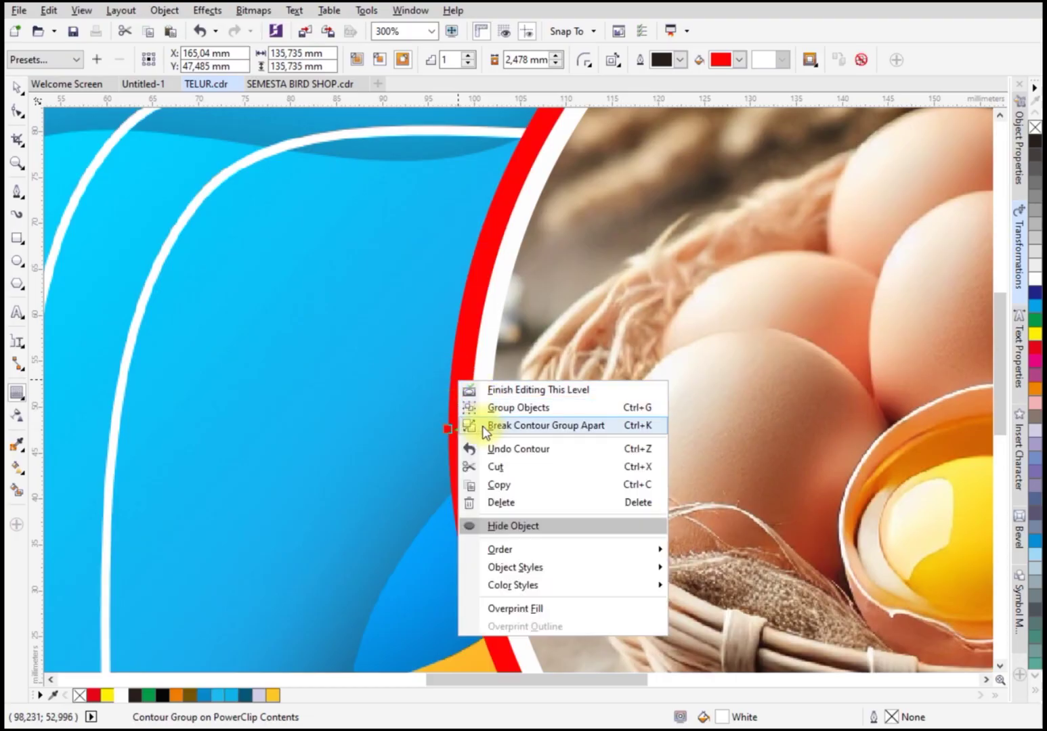
pyautogui.press('space')
# Fill the outermost contour circle with yellow
pyautogui.click(455, 422)
pyautogui.click(455, 422)
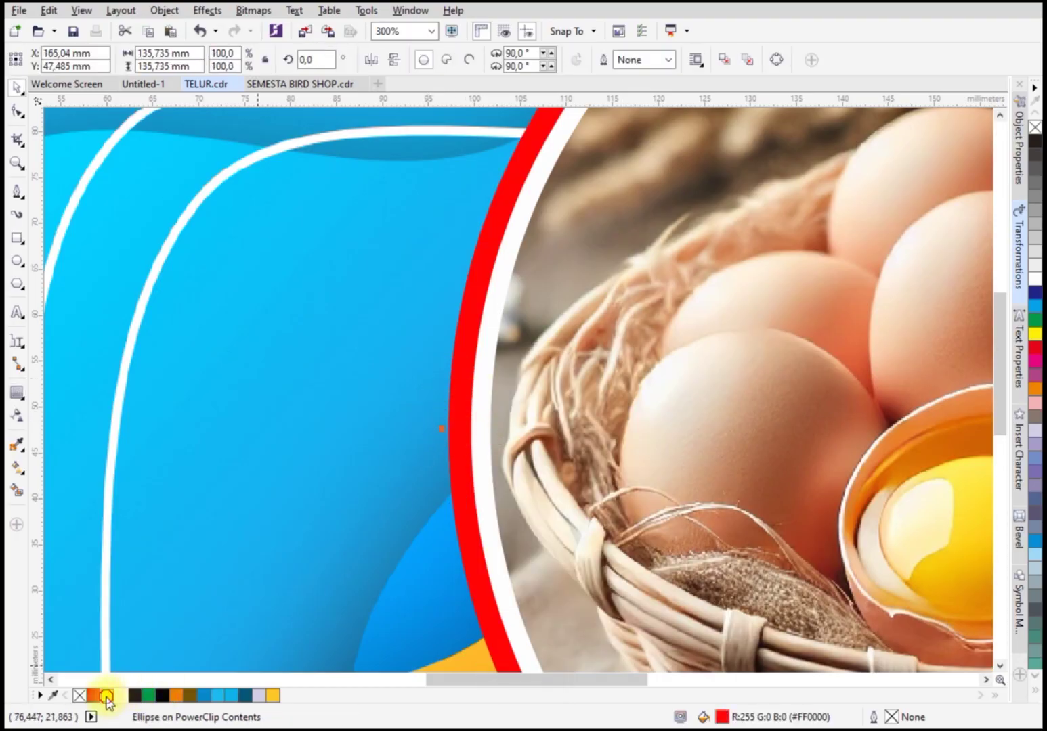
pyautogui.click(106, 696)
pyautogui.scroll(-2, 355, 461)
# Nudge the white circle right to about X 165.35 mm and the yellow circle to about X 165.57 mm
pyautogui.click(493, 143)
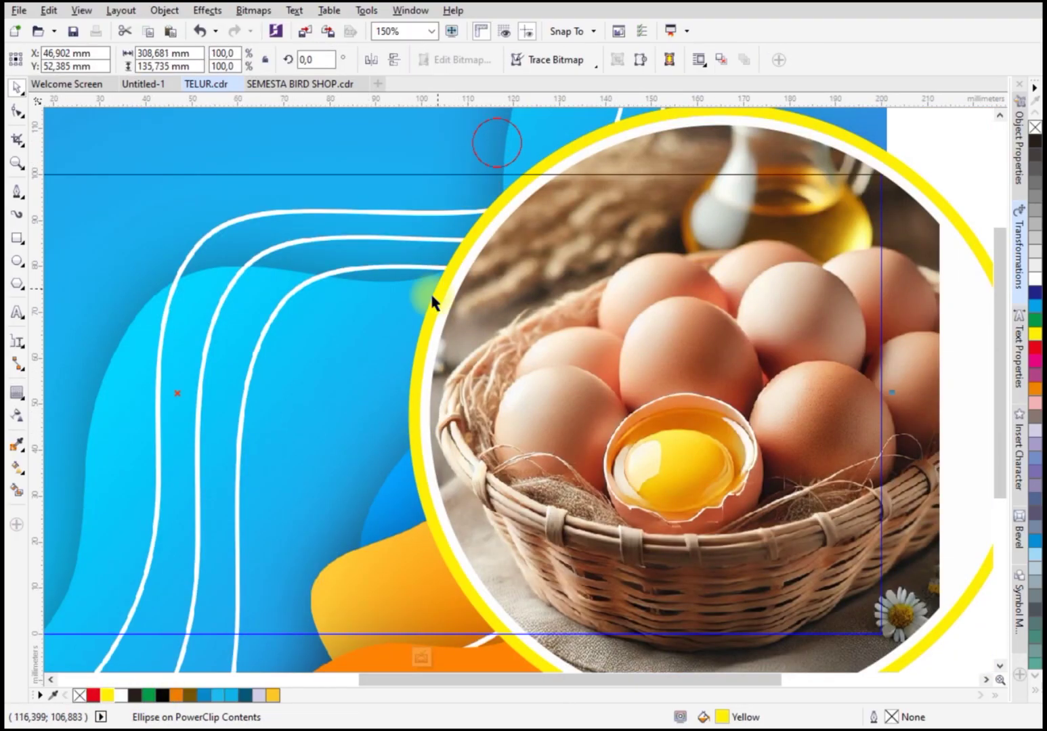
pyautogui.click(436, 320)
pyautogui.scroll(4, 436, 320)
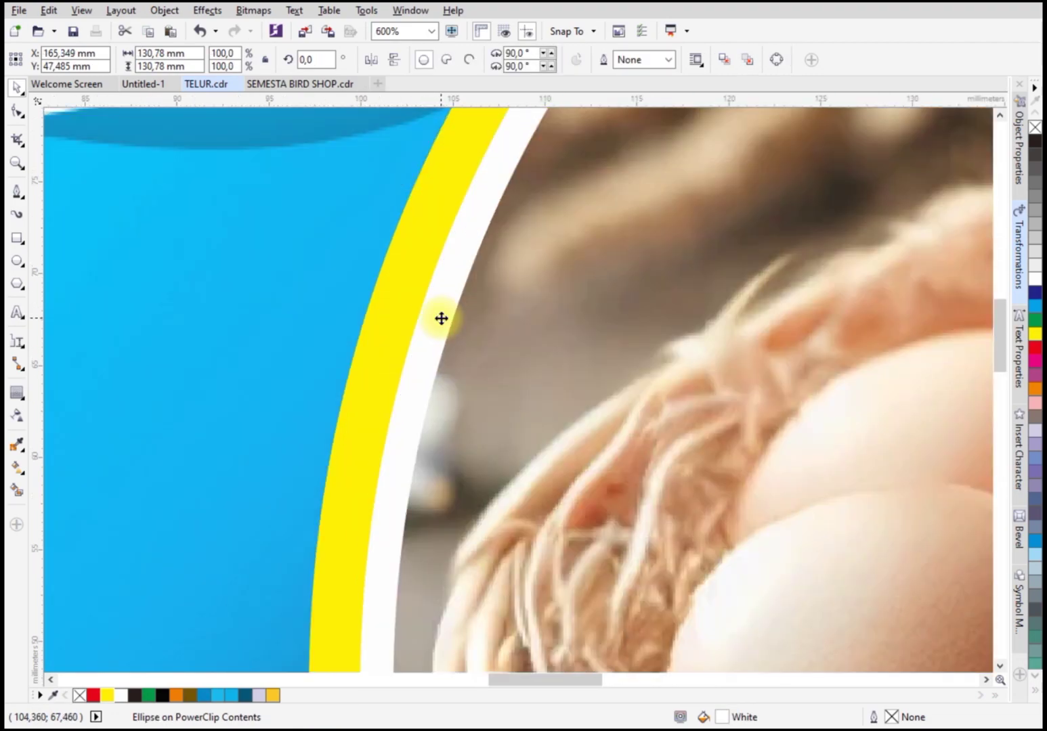
pyautogui.scroll(-2, 440, 317)
pyautogui.click(428, 298)
pyautogui.scroll(-2, 428, 297)
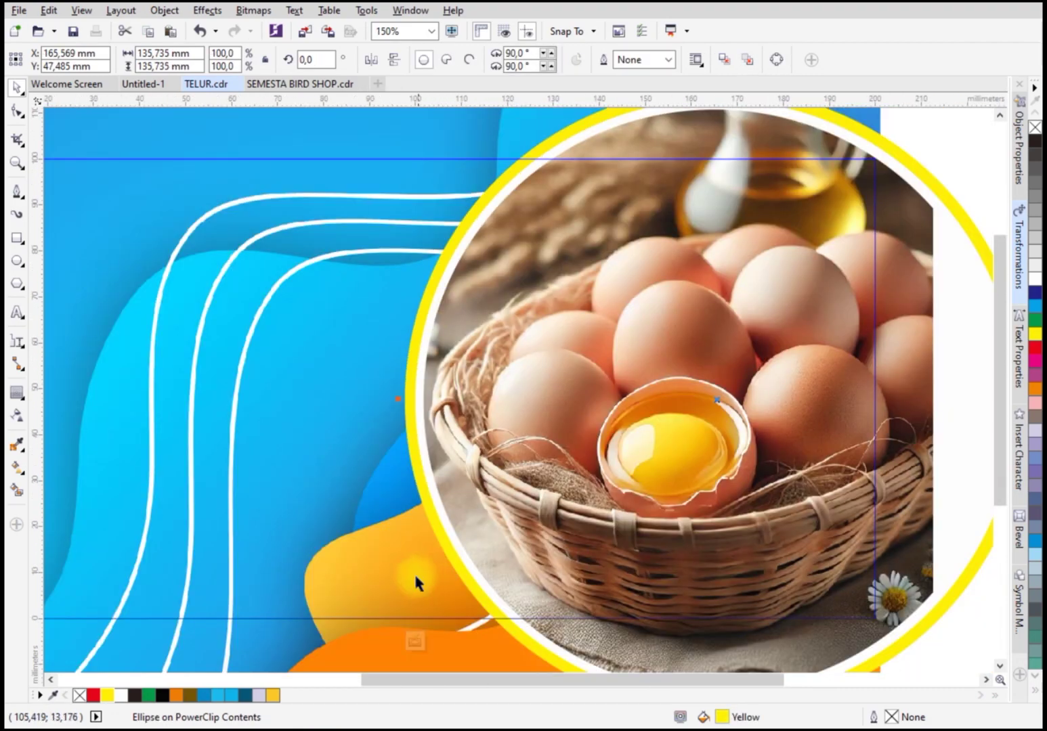
# Finish editing the page's clipped contents and clear the selection
pyautogui.scroll(-1, 410, 603)
pyautogui.click(407, 605)
pyautogui.click(747, 397)
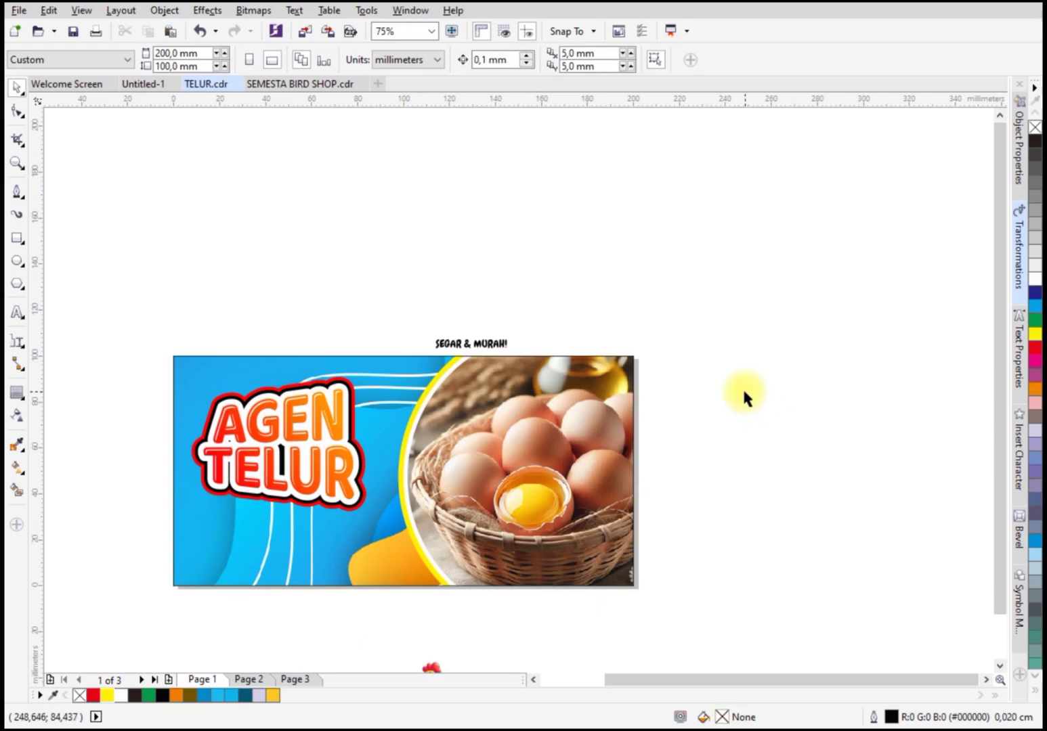
# Select all five headline objects and enlarge them about their centre to about 81.6 × 62.8 mm
pyautogui.hscroll(-2, 584, 421)
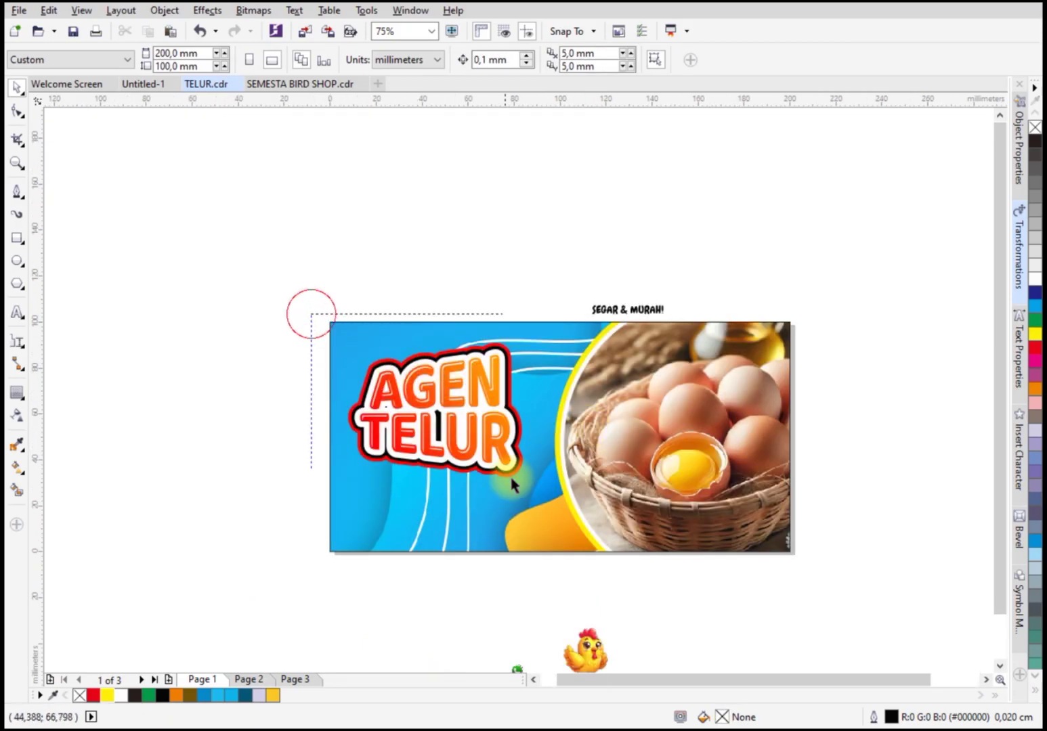
pyautogui.click(494, 399)
pyautogui.scroll(3, 498, 366)
pyautogui.moveTo(497, 367); pyautogui.dragTo(564, 534)
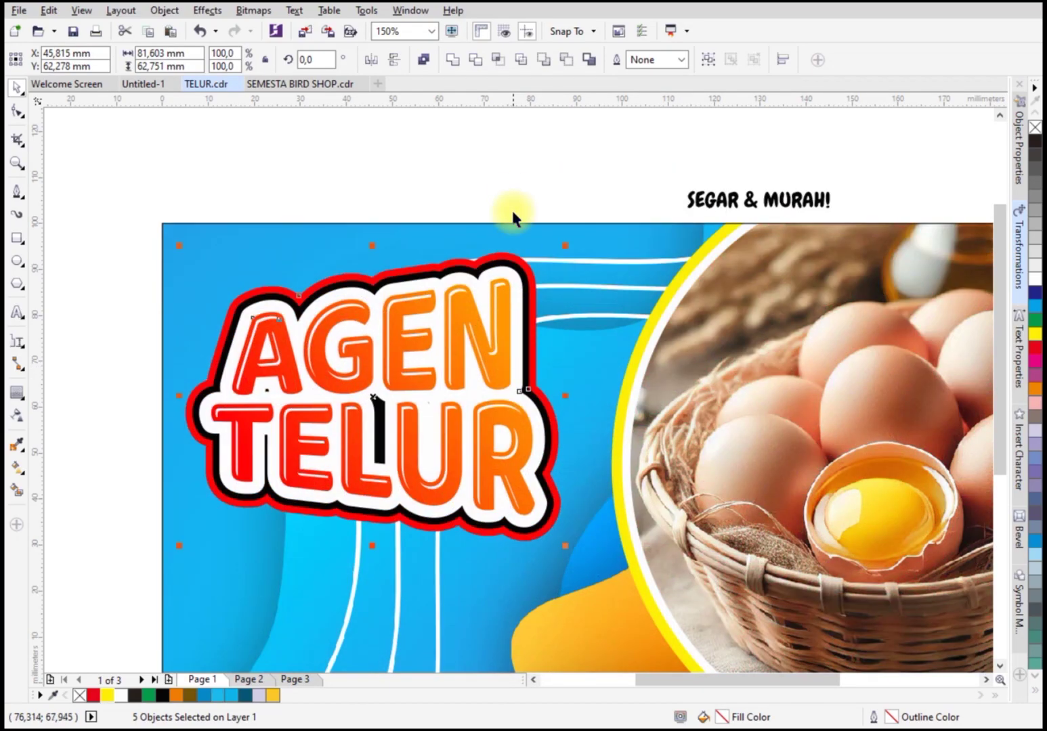
pyautogui.click(514, 215)
# Fill the headline's outermost backing shape with yellow and extrude it downward with its vanishing point at about −23.3, −56.07 mm
pyautogui.click(538, 284)
pyautogui.click(1035, 332)
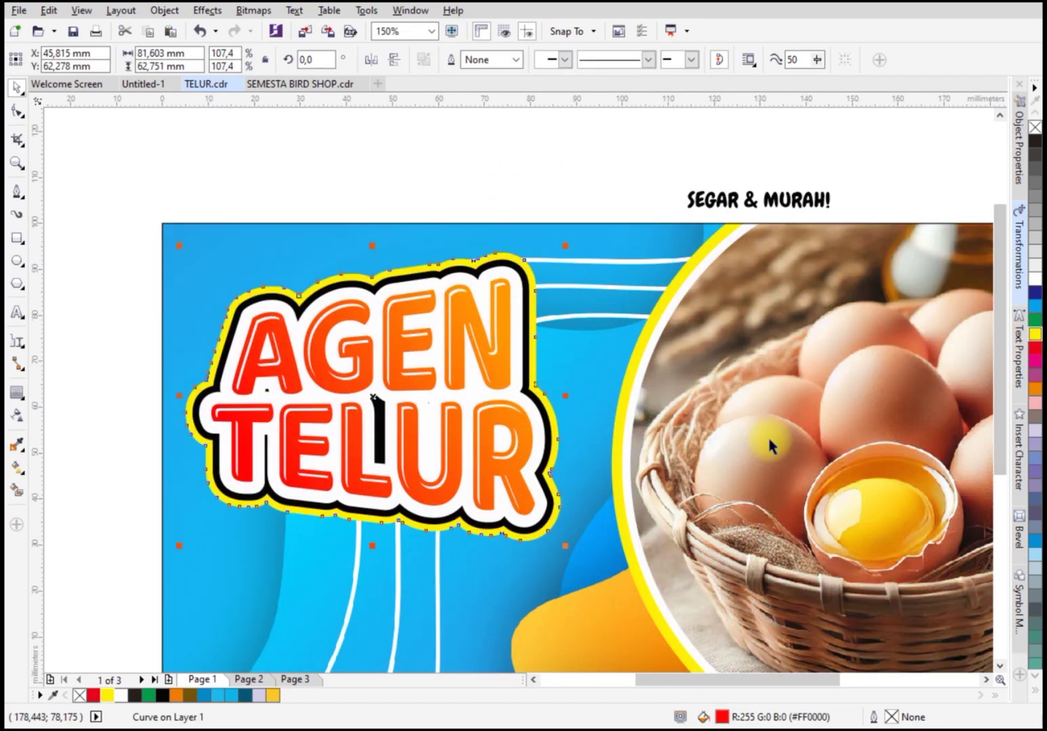
pyautogui.click(24, 404)
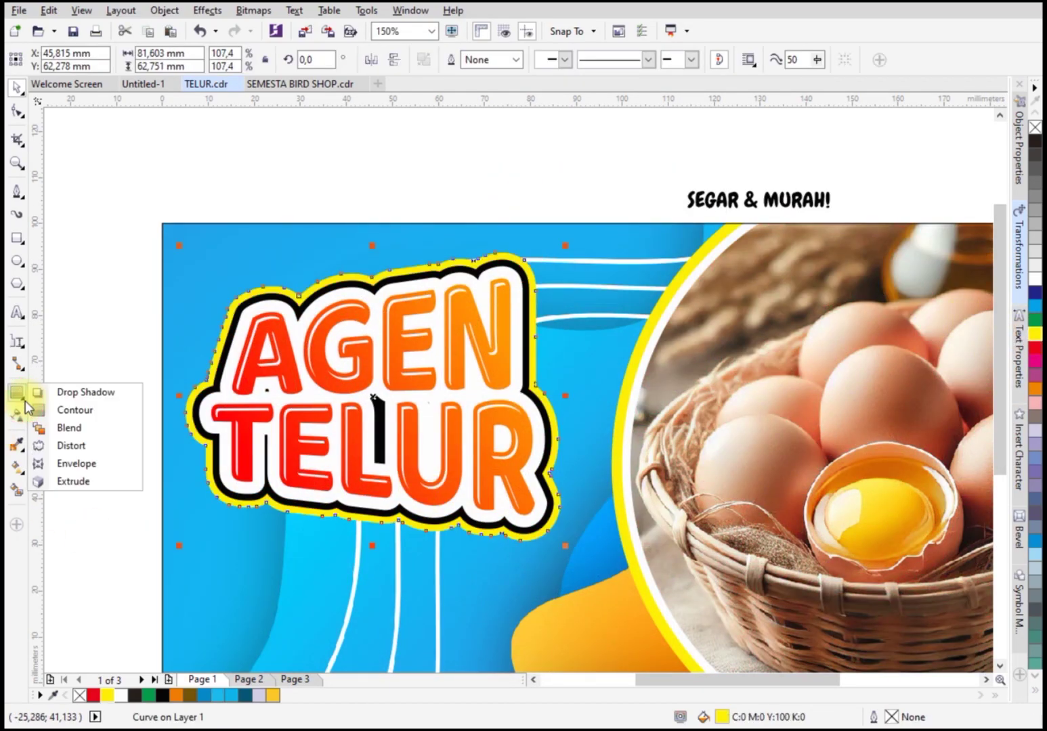
pyautogui.click(71, 482)
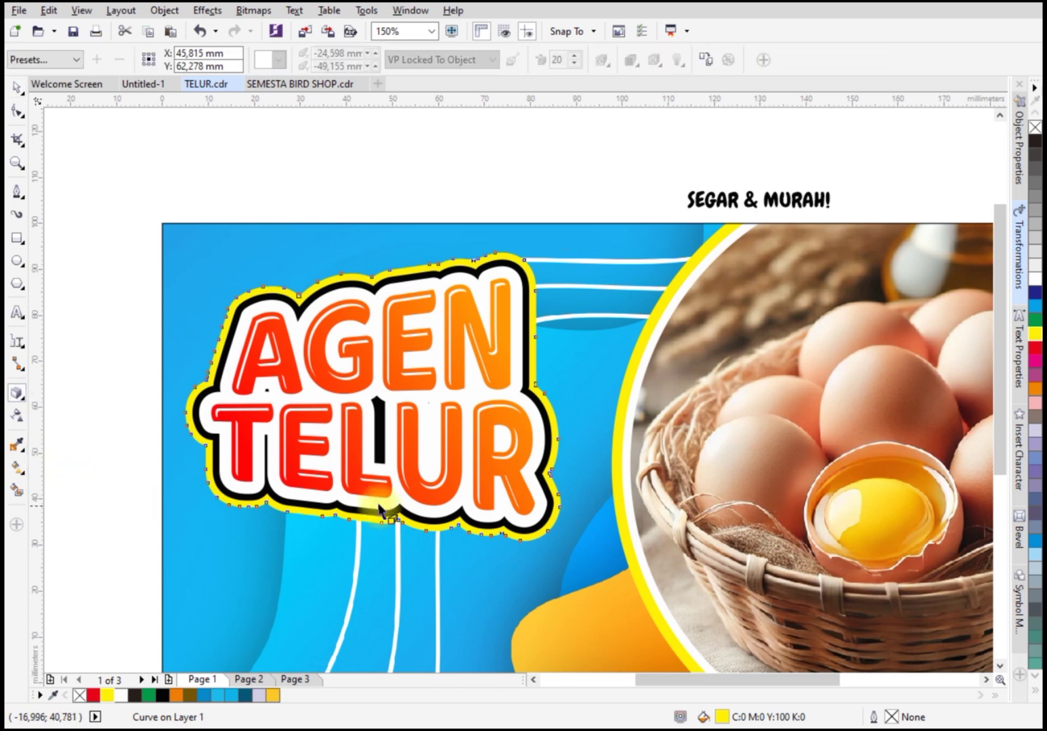
pyautogui.moveTo(327, 518); pyautogui.dragTo(267, 654)
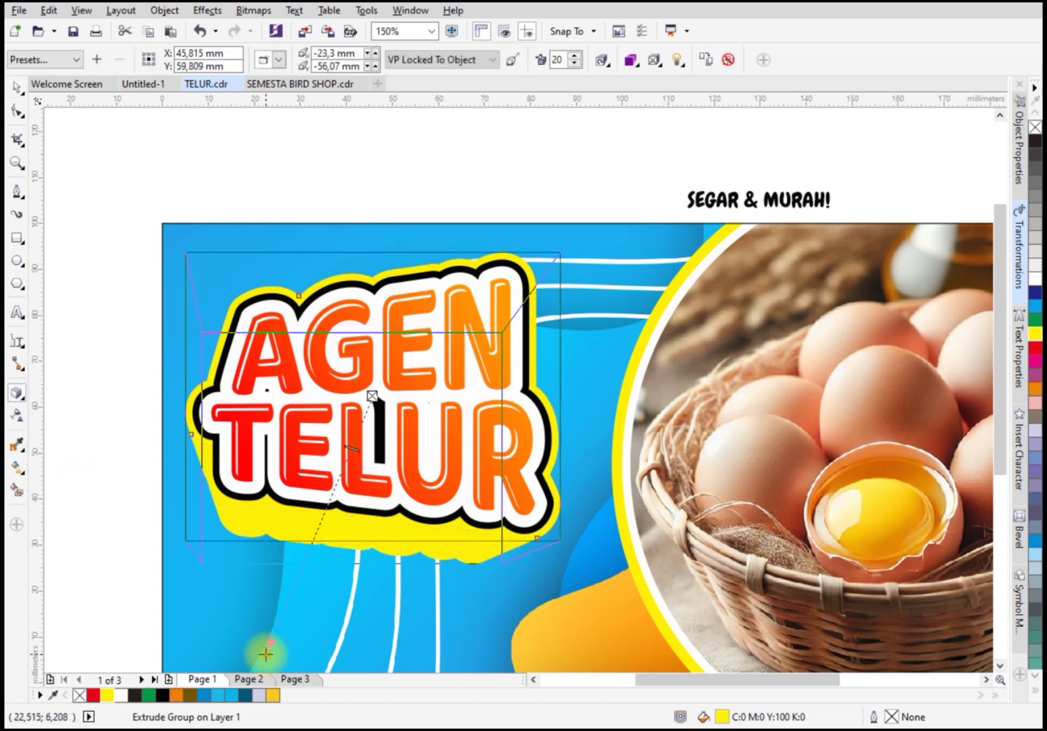
# Shade the headline's extrusion from yellow to red and shift its vanishing point slightly left
pyautogui.click(631, 63)
pyautogui.click(697, 116)
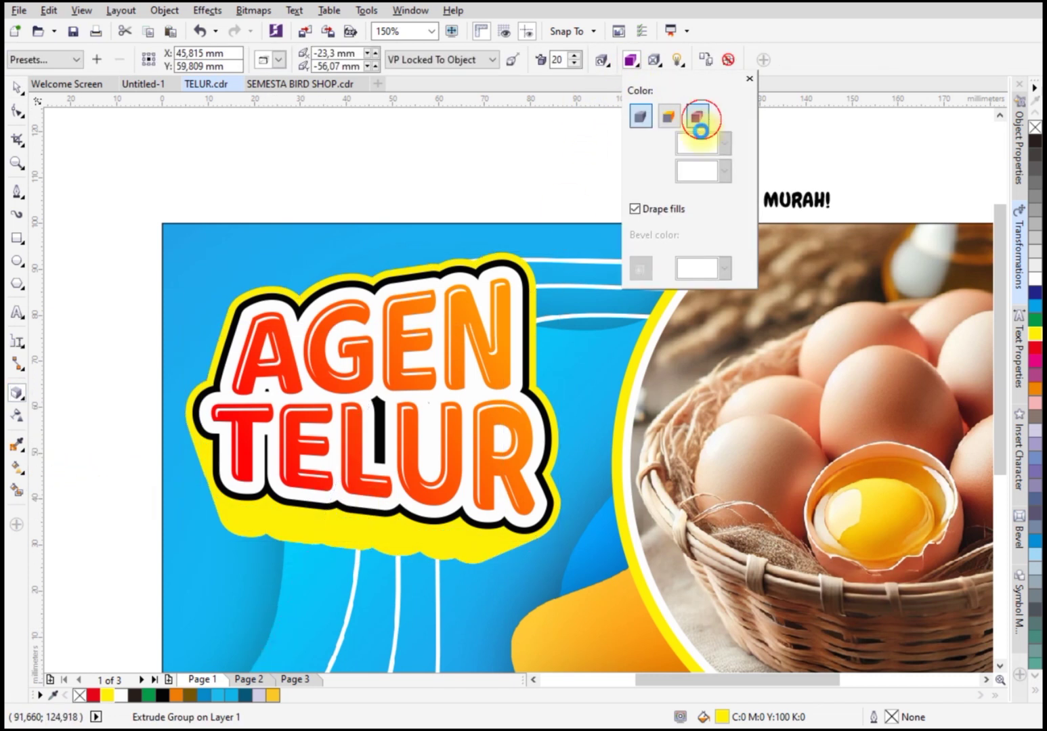
pyautogui.click(724, 170)
pyautogui.click(717, 239)
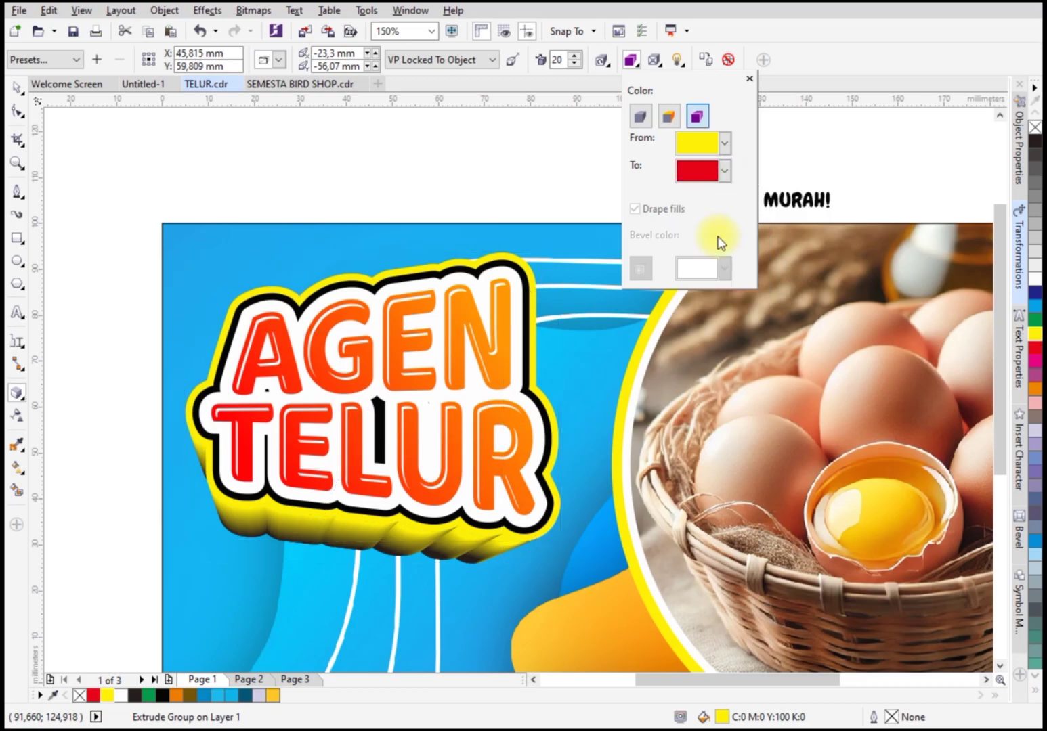
pyautogui.click(266, 651)
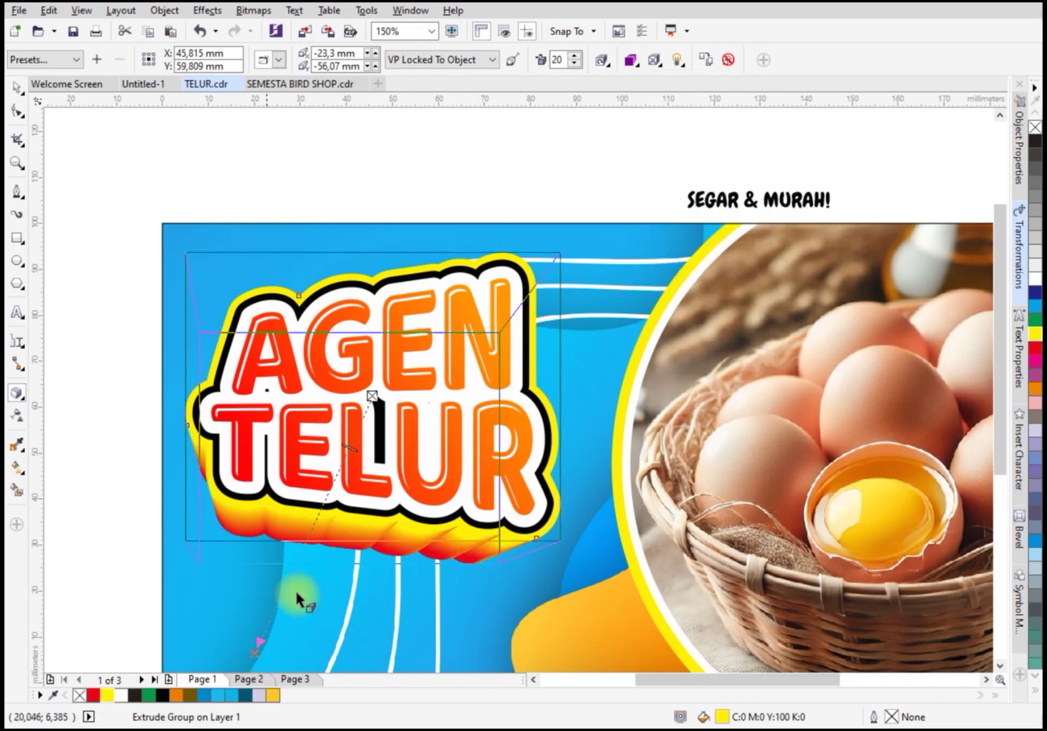
pyautogui.scroll(-3, 489, 342)
pyautogui.press('space')
pyautogui.scroll(2, 485, 350)
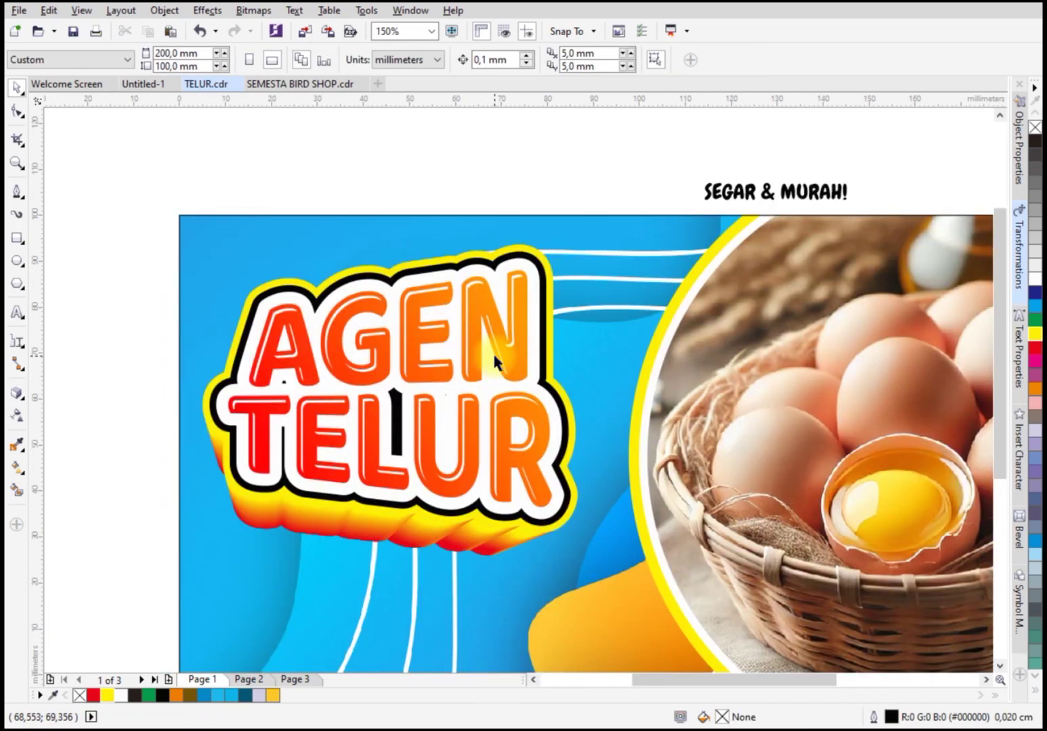
# Add a one-step outside contour of about 1.01 mm to the headline text and break the contour group apart
pyautogui.scroll(2, 375, 300)
pyautogui.click(369, 276)
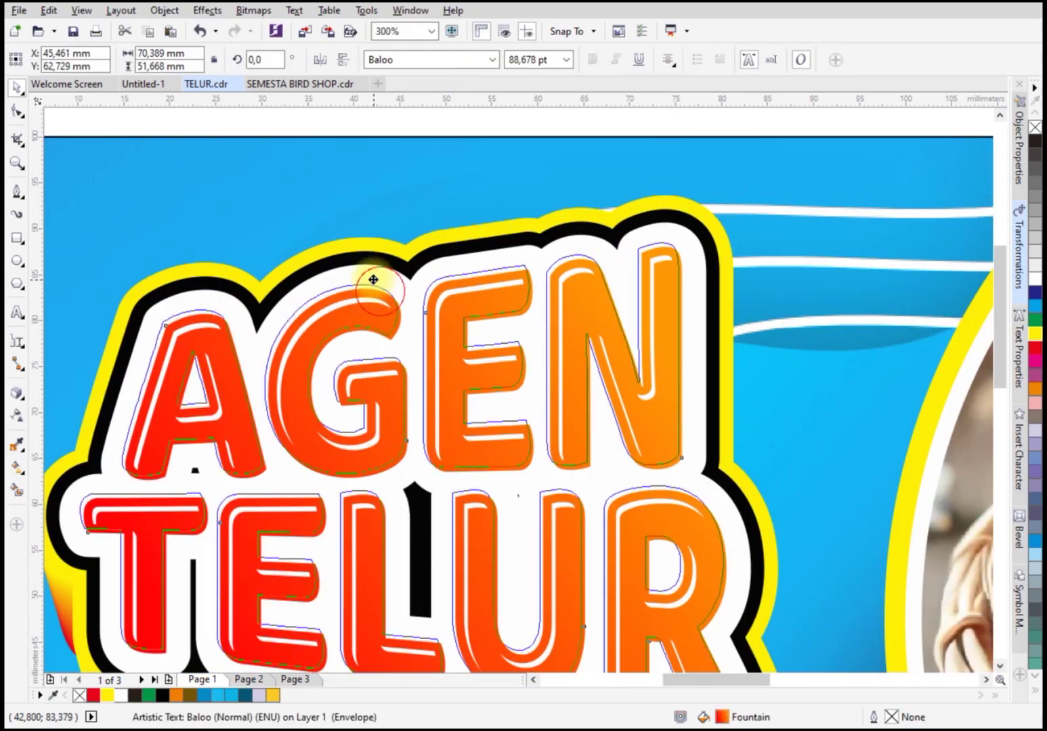
pyautogui.hotkey('ctrl', 'z')
pyautogui.click(25, 420)
pyautogui.click(68, 411)
pyautogui.scroll(4, 685, 245)
pyautogui.moveTo(652, 281); pyautogui.dragTo(666, 253)
pyautogui.rightClick(666, 253)
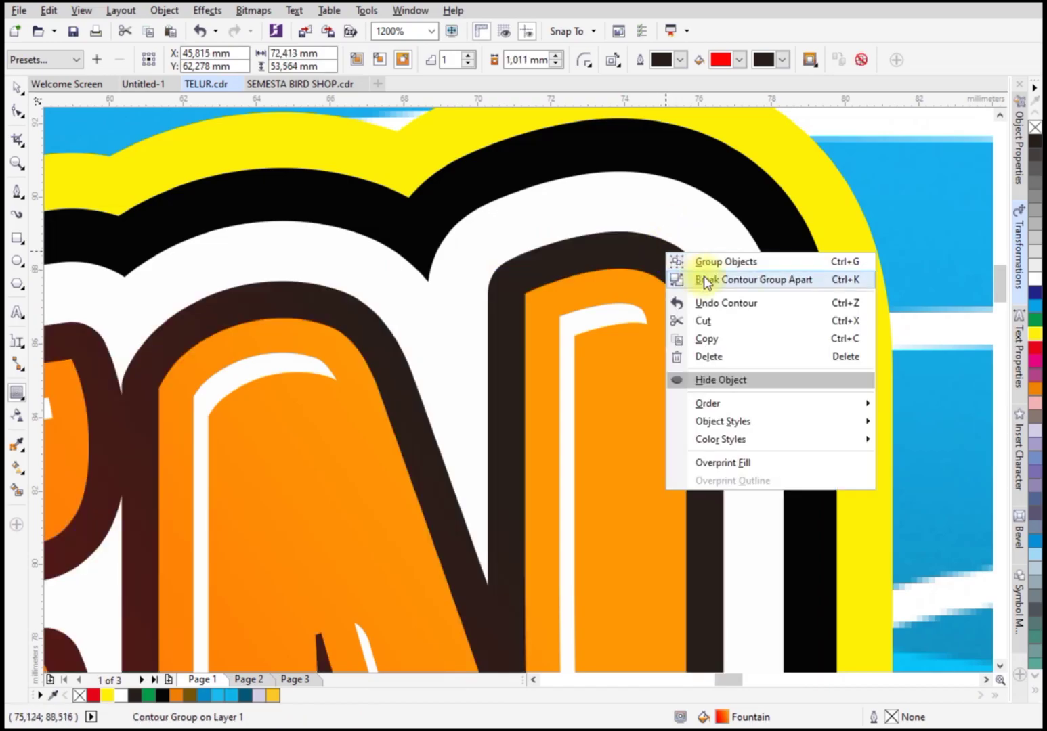
pyautogui.click(704, 280)
# Select the separated contour around the headline letters, keep it in its original place and fill it with yellow
pyautogui.scroll(-4, 666, 203)
pyautogui.press('space')
pyautogui.click(657, 270)
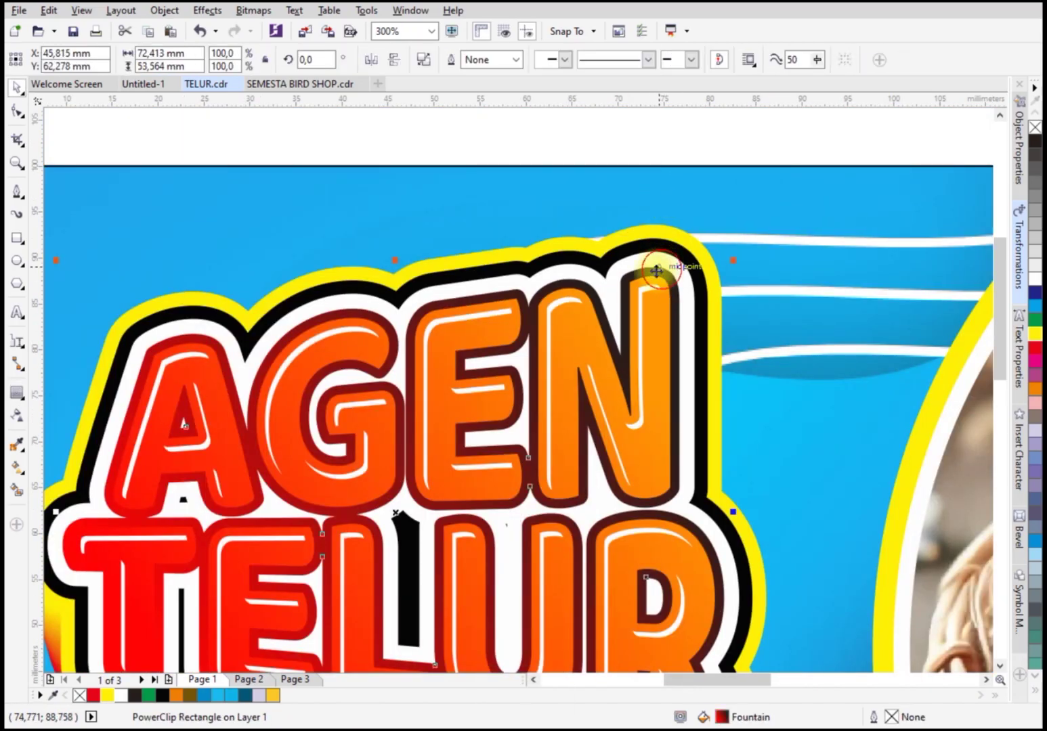
pyautogui.scroll(-2, 657, 270)
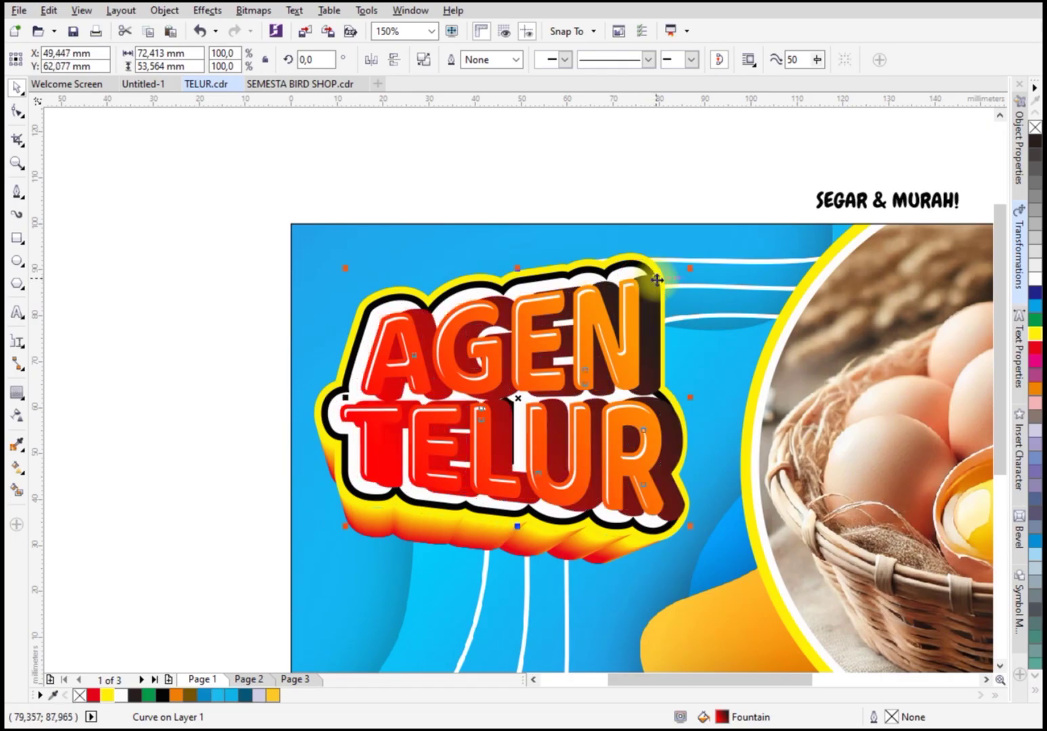
pyautogui.hotkey('ctrl', 'z')
pyautogui.press('Escape')
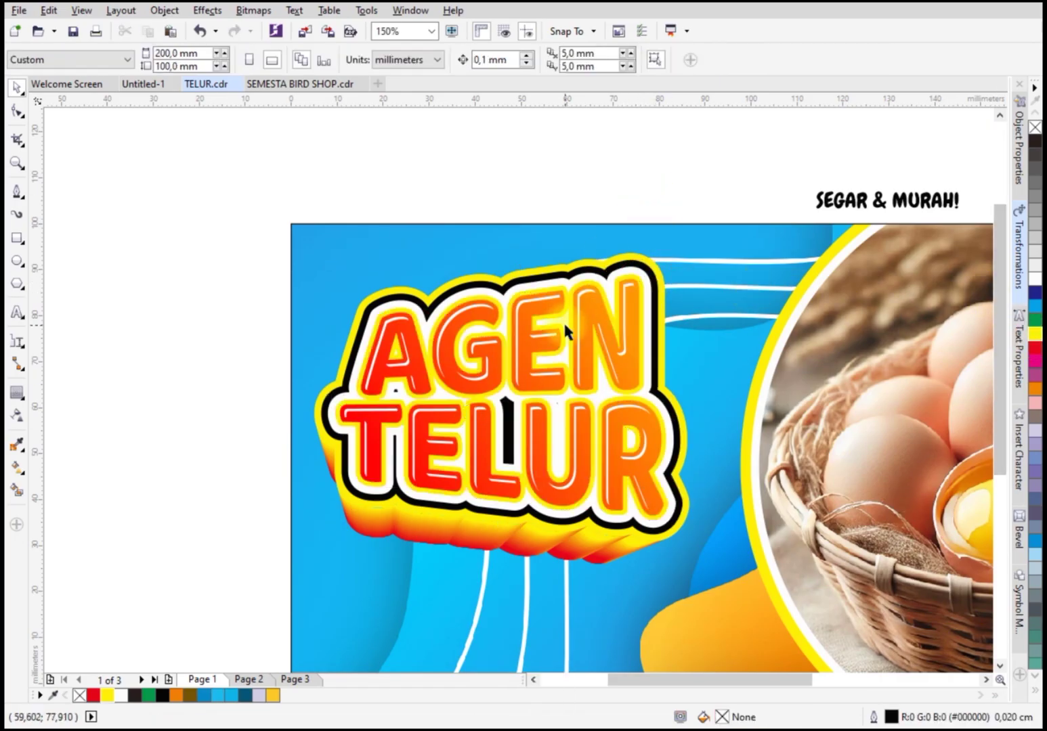
# Select all seven headline objects and enlarge them to about 84.9 × 70.4 mm
pyautogui.scroll(-2, 628, 355)
pyautogui.scroll(2, 628, 356)
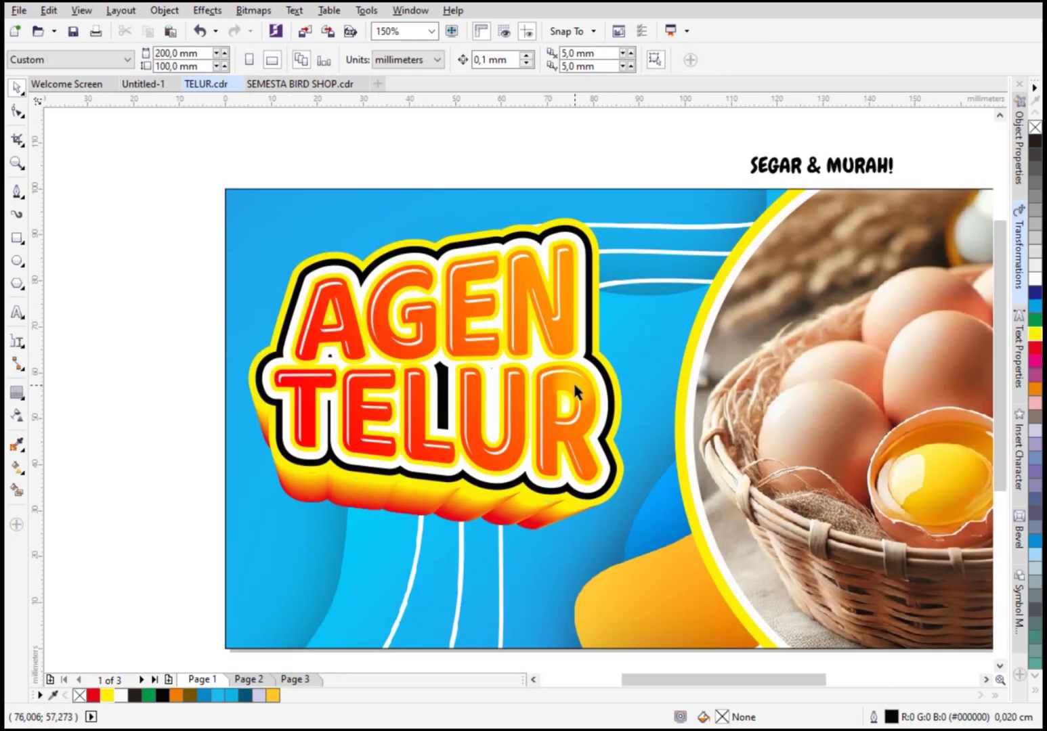
pyautogui.scroll(-2, 519, 369)
pyautogui.moveTo(346, 264); pyautogui.dragTo(612, 514)
pyautogui.scroll(2, 588, 478)
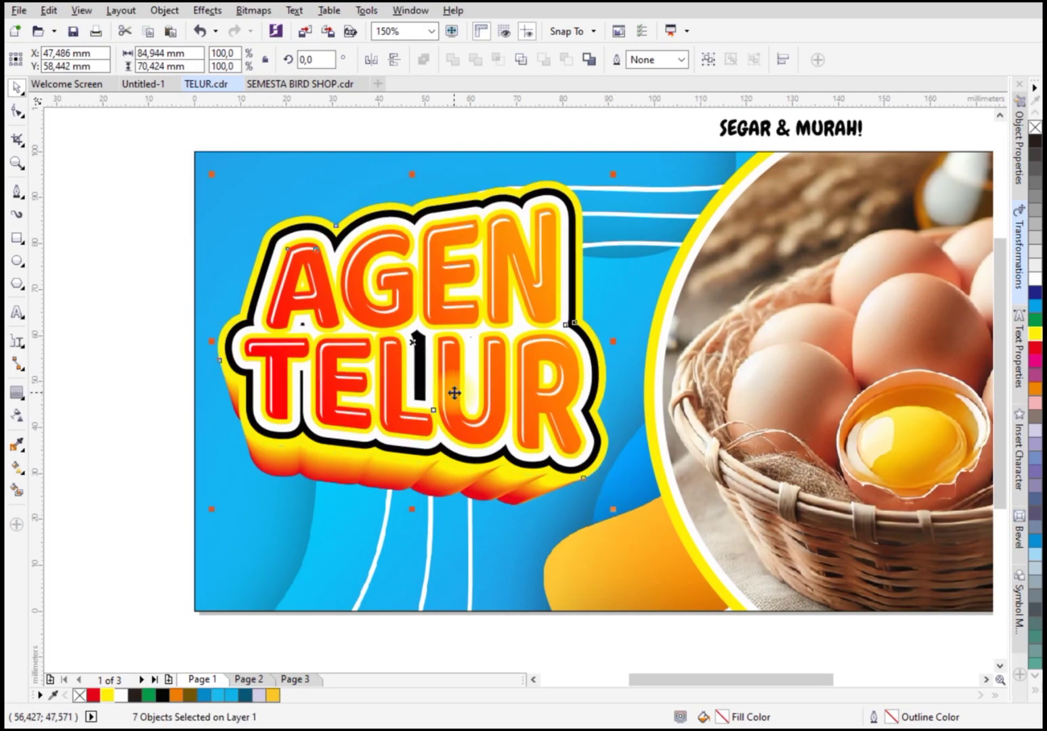
pyautogui.scroll(-2, 454, 393)
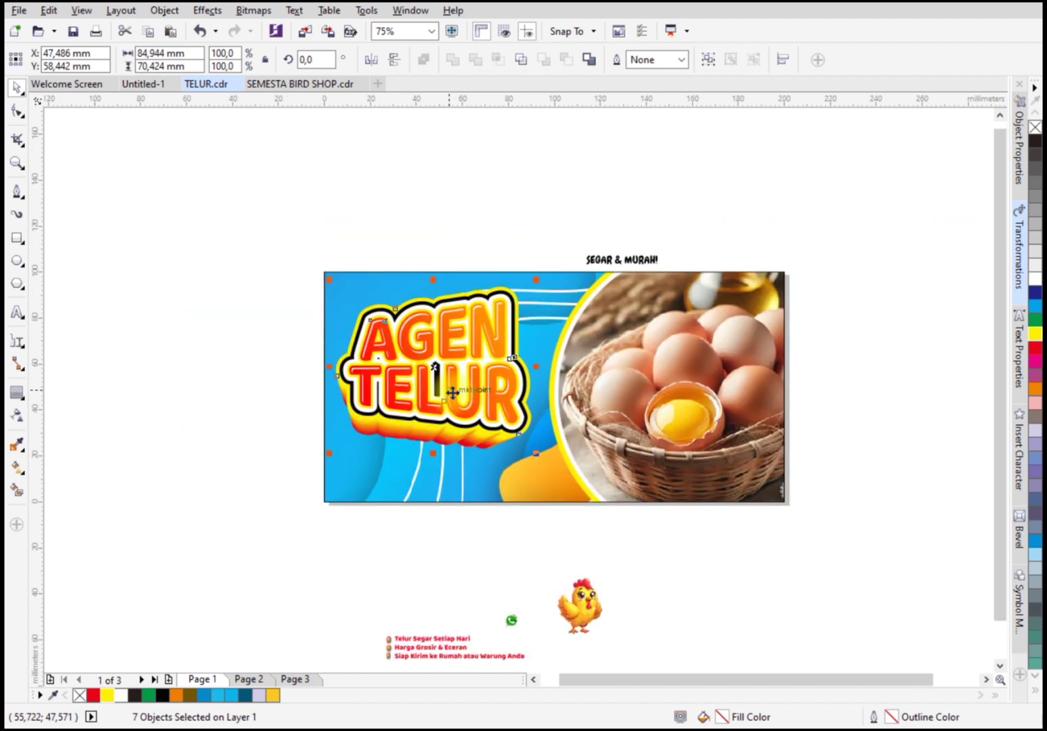
pyautogui.scroll(2, 388, 387)
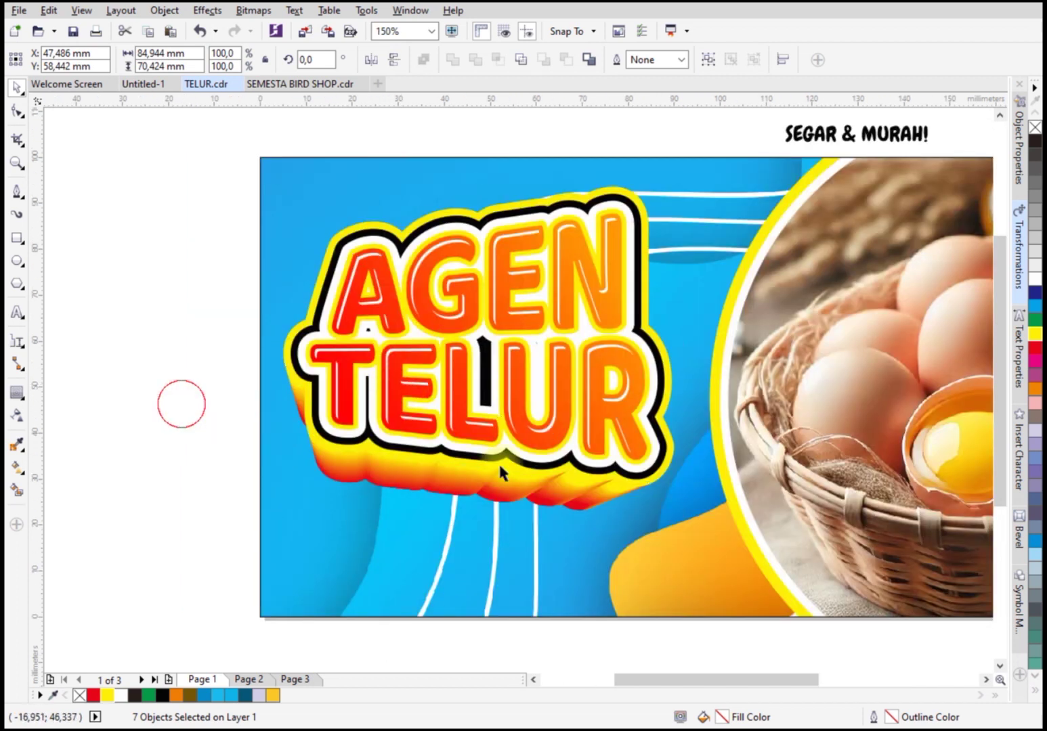
pyautogui.press('Escape')
# Change the orange end of the headline text's gradient to red-orange #FF5100 and clear the selection
pyautogui.click(477, 438)
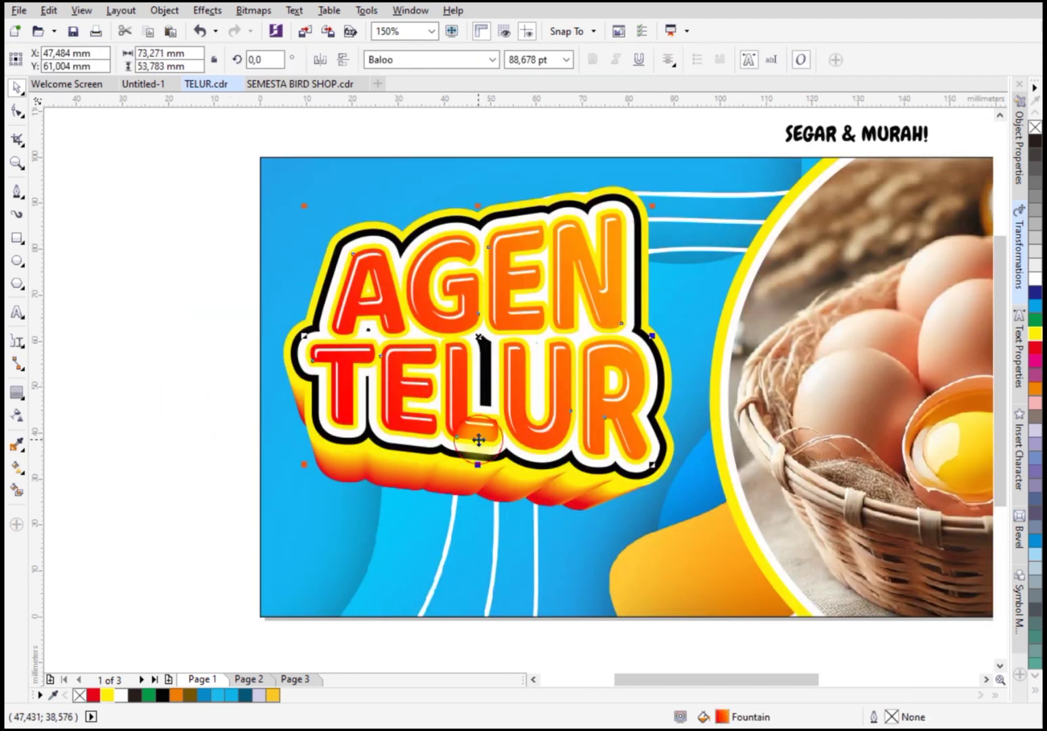
pyautogui.click(17, 470)
pyautogui.click(607, 261)
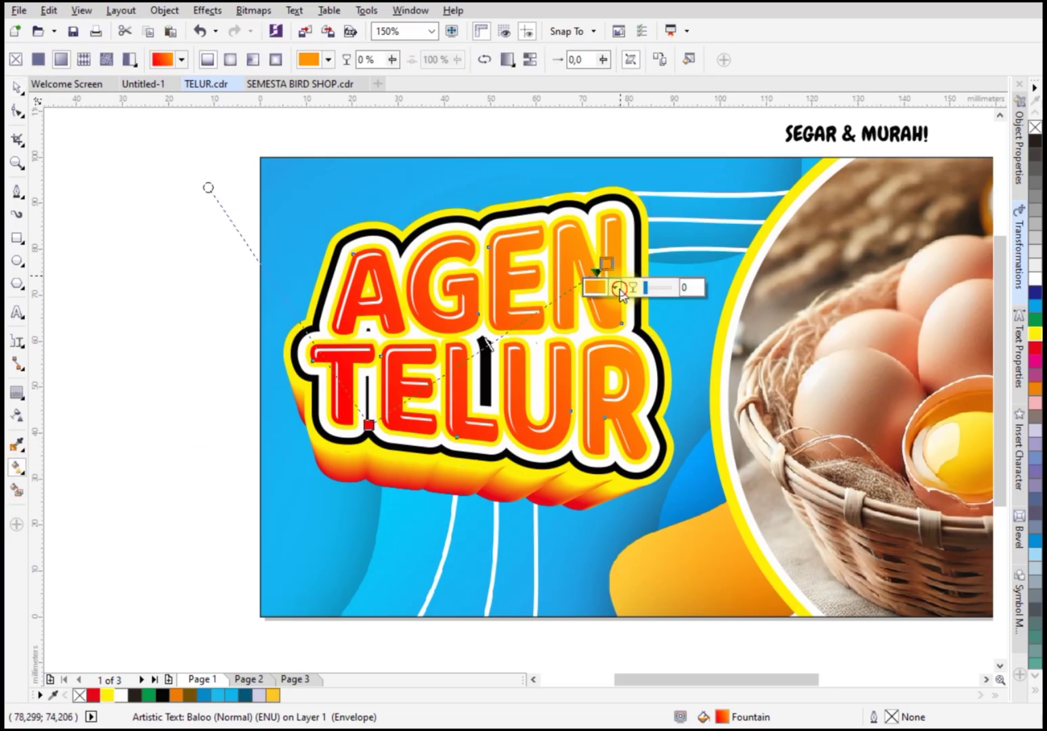
pyautogui.click(619, 289)
pyautogui.click(701, 447)
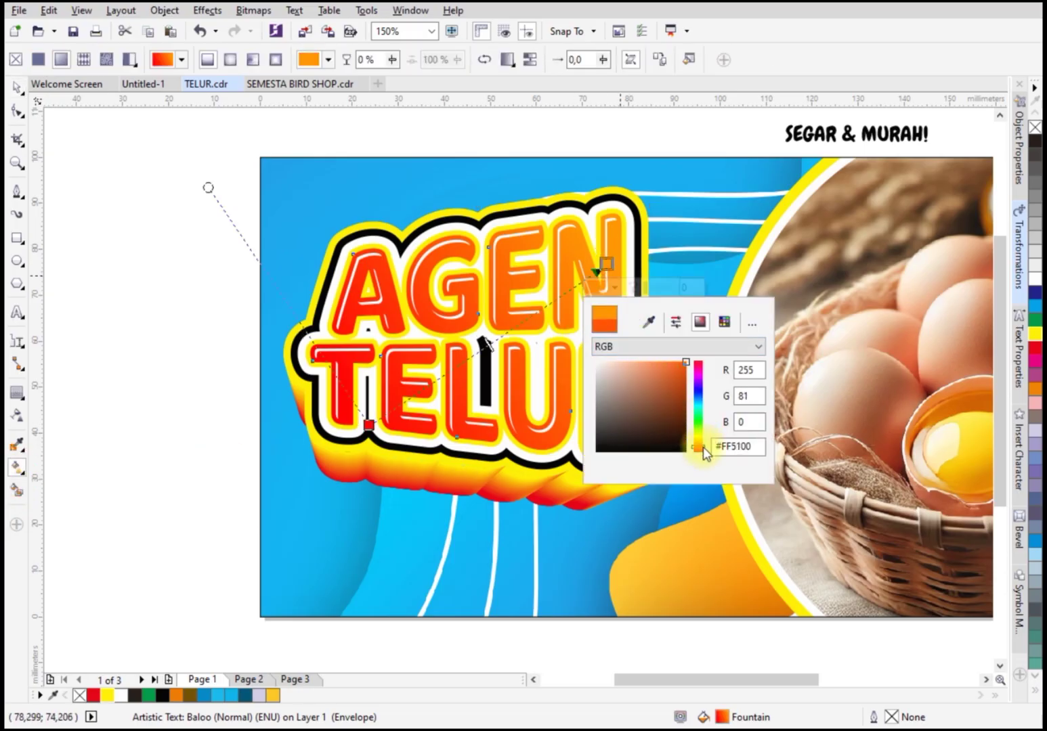
pyautogui.click(146, 204)
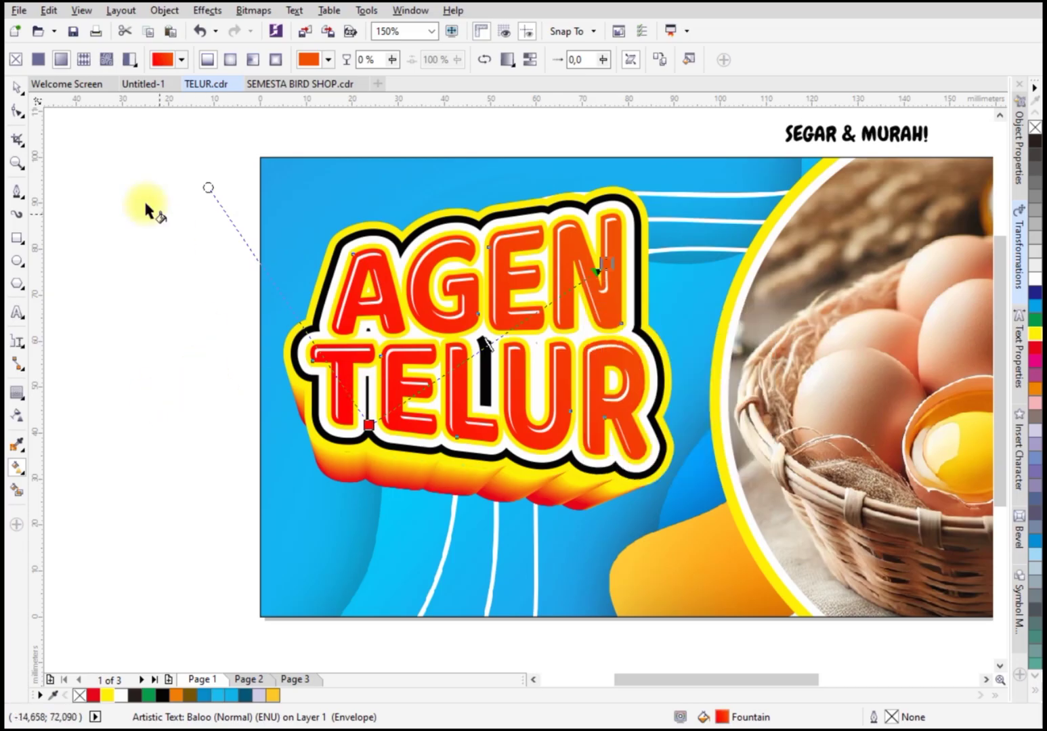
pyautogui.click(16, 87)
pyautogui.click(157, 232)
# Move all seven headline objects up and left to about X 45.28 mm, Y 63.03 mm
pyautogui.scroll(-2, 603, 292)
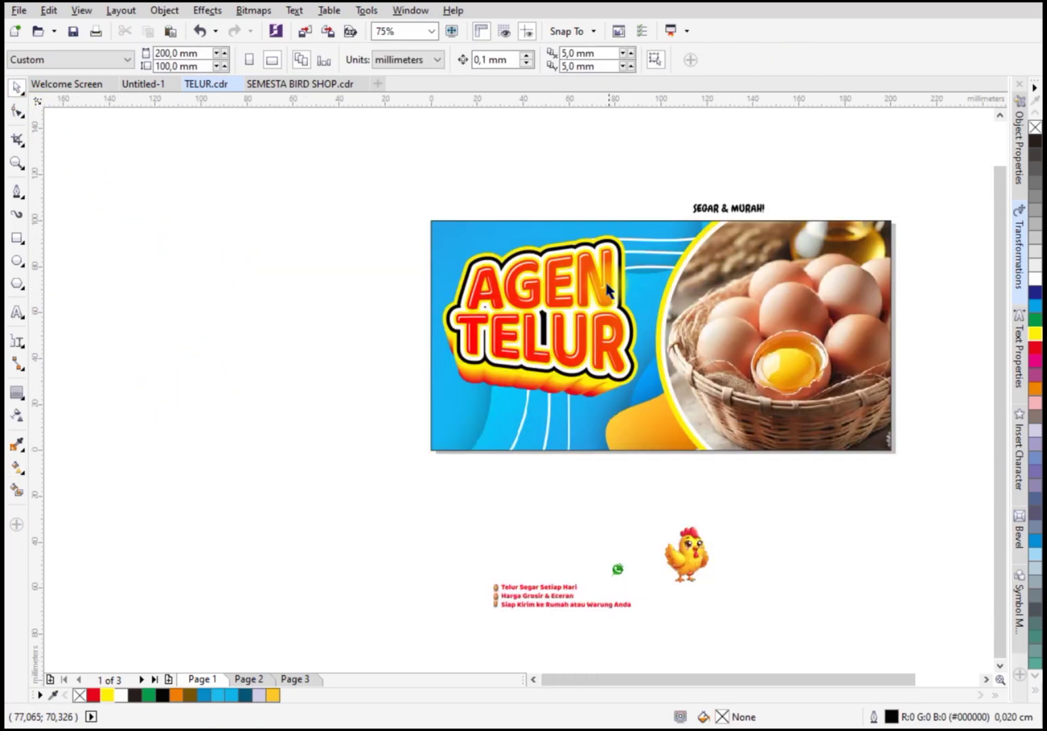
pyautogui.moveTo(341, 195); pyautogui.dragTo(664, 424)
pyautogui.scroll(2, 612, 305)
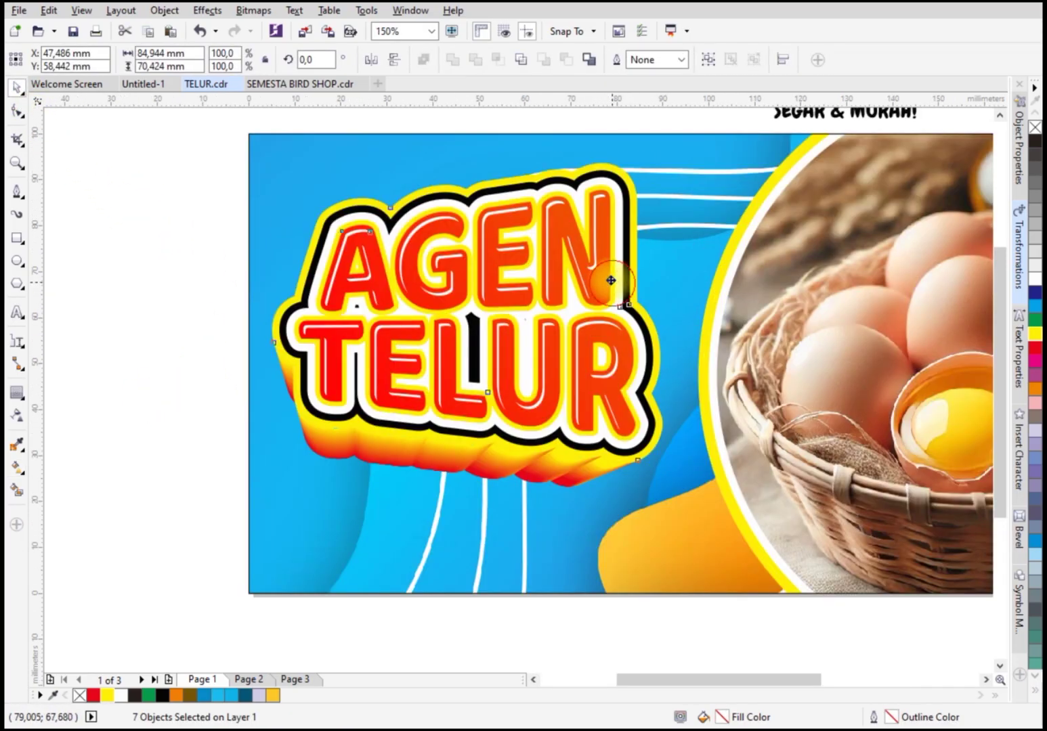
pyautogui.scroll(-2, 602, 287)
pyautogui.moveTo(366, 204); pyautogui.dragTo(660, 459)
pyautogui.scroll(2, 602, 286)
pyautogui.moveTo(601, 286); pyautogui.dragTo(602, 274)
# Move the grouped egg bullet list onto the banner below the headline, at about X 32.2 mm, Y 19.1 mm
pyautogui.scroll(-2, 596, 275)
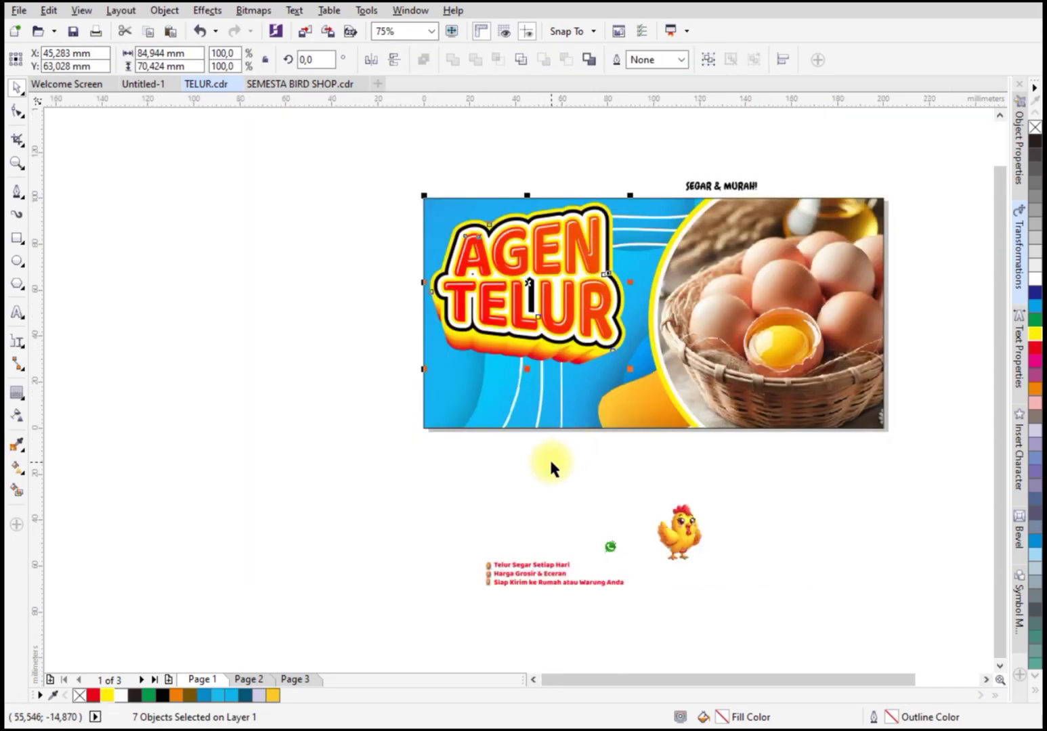
pyautogui.click(491, 566)
pyautogui.click(517, 568)
pyautogui.moveTo(517, 569); pyautogui.dragTo(476, 373)
# Draw a rectangle about 72.7 × 15.9 mm over the bullet list from the page's left edge, filled yellow without an outline
pyautogui.scroll(2, 476, 374)
pyautogui.click(25, 240)
pyautogui.moveTo(369, 351); pyautogui.dragTo(705, 425)
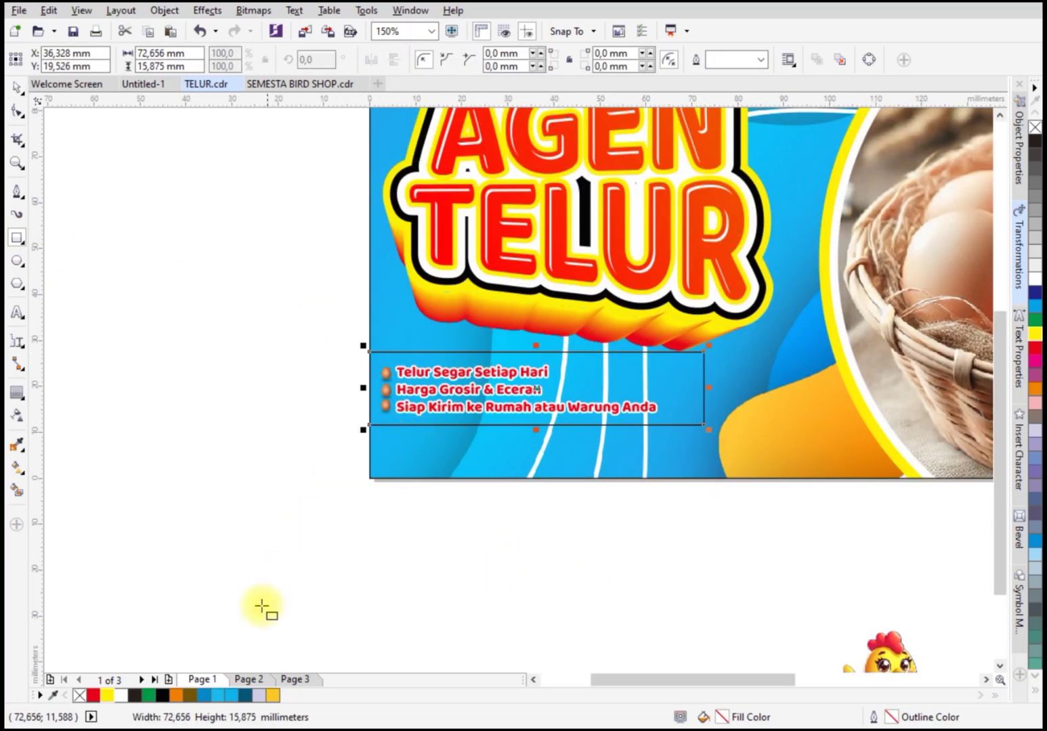
pyautogui.click(108, 695)
pyautogui.rightClick(80, 695)
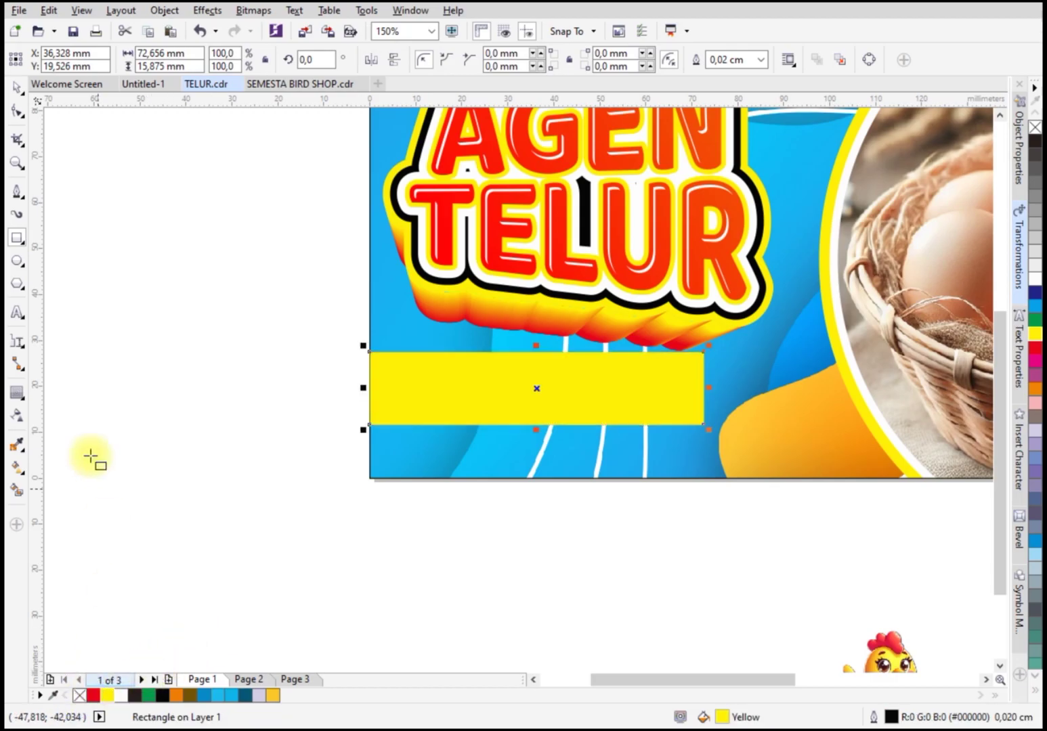
# Fade out the yellow rectangle's right end with a gradient transparency and bring the bullet list to the front
pyautogui.click(17, 415)
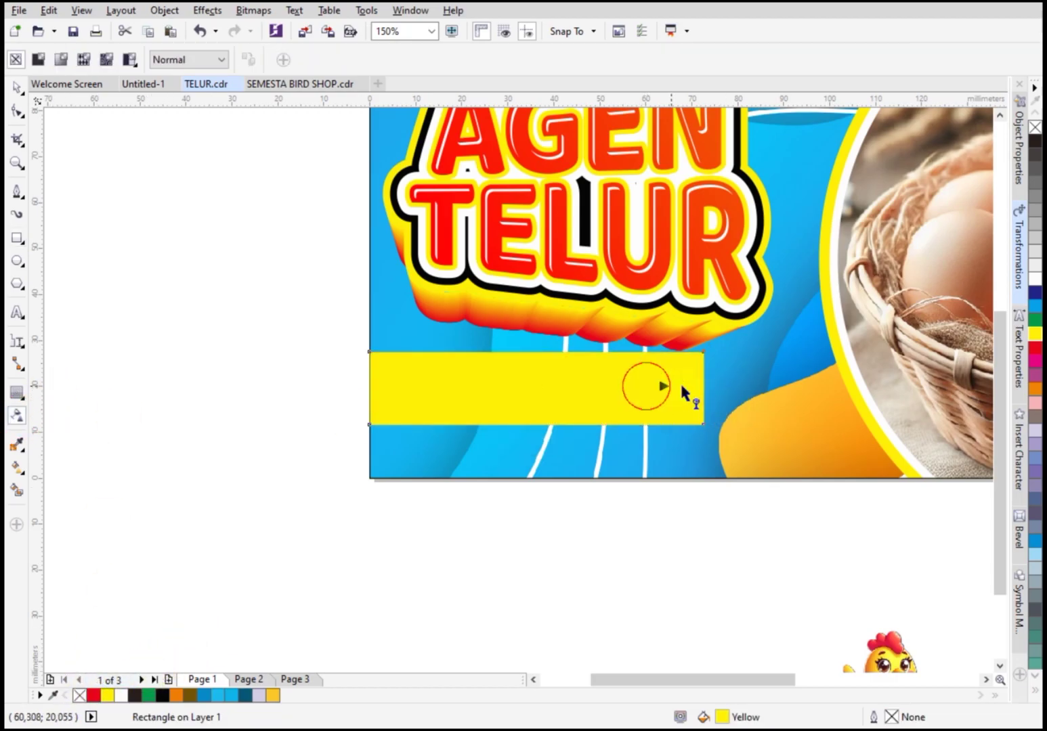
pyautogui.moveTo(645, 386); pyautogui.dragTo(701, 381)
pyautogui.press('space')
pyautogui.moveTo(343, 344); pyautogui.dragTo(686, 440)
pyautogui.hotkey('shift', 'pageup')
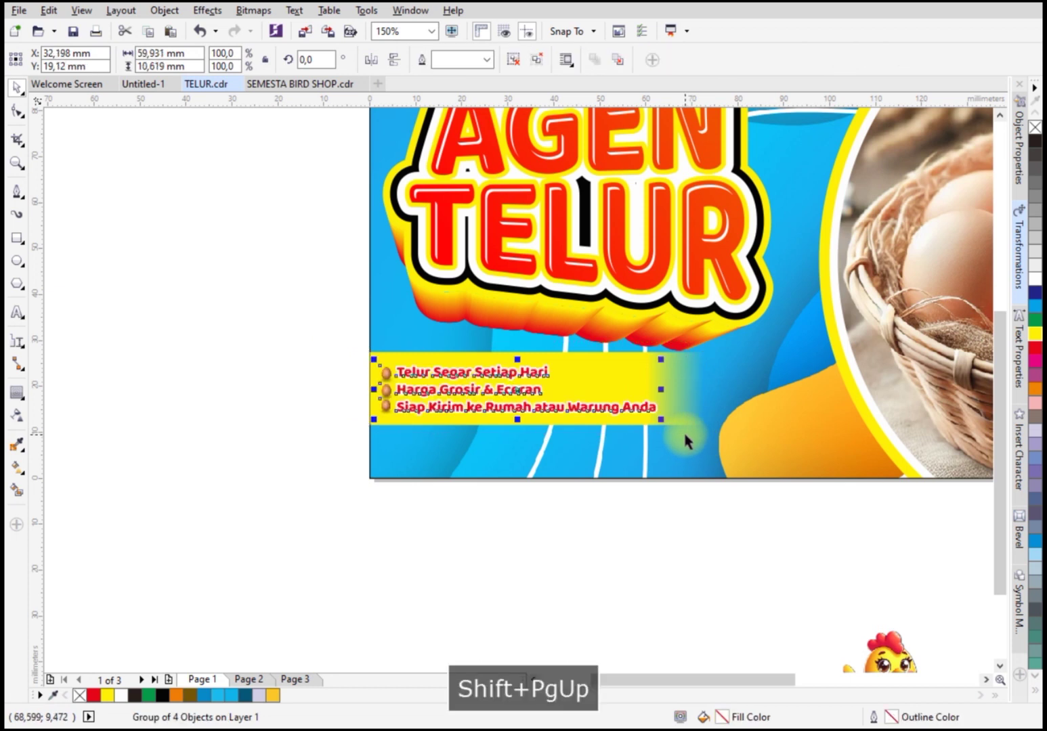
pyautogui.click(637, 539)
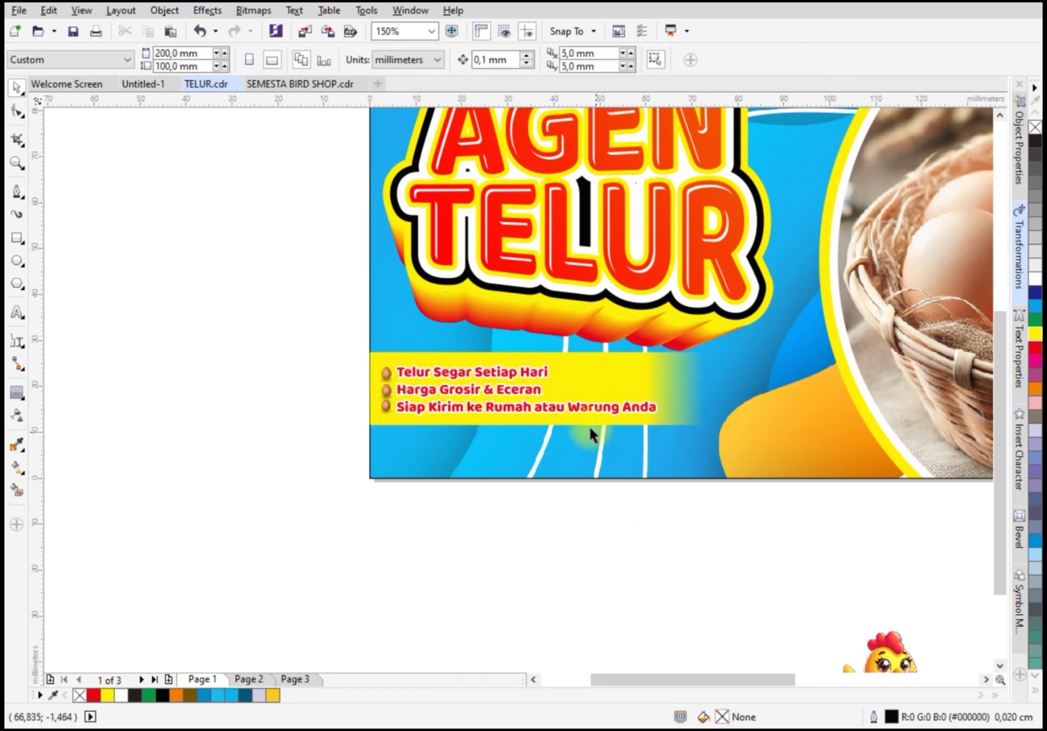
# Copy the faded yellow rectangle down to the page's bottom edge, fill the copy with white and reduce its height from the top
pyautogui.click(575, 368)
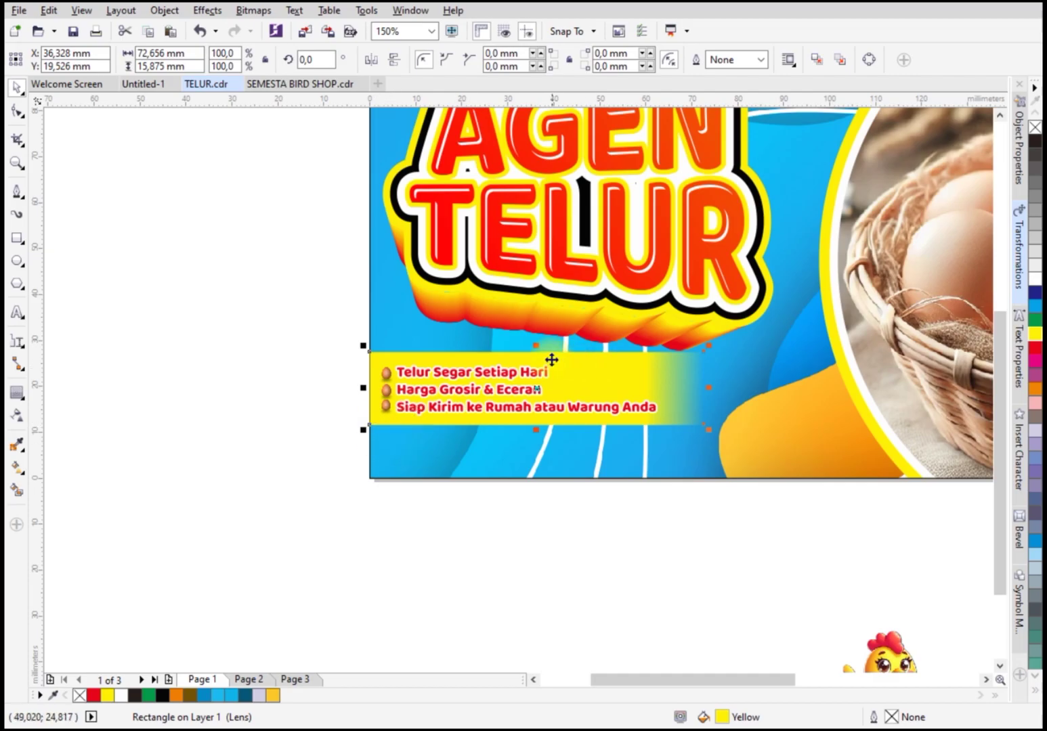
pyautogui.moveTo(539, 347); pyautogui.dragTo(523, 483)
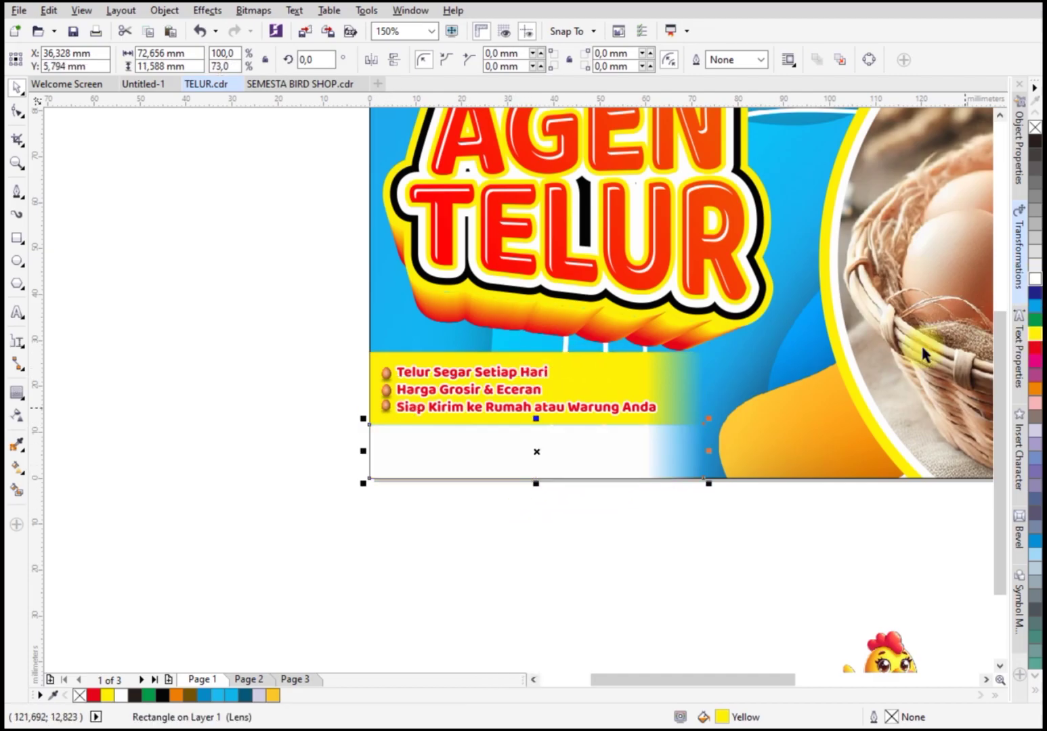
pyautogui.moveTo(539, 419); pyautogui.dragTo(561, 440)
# Move the WhatsApp icon onto the left end of the white strip, at about X 5.1 mm, Y 5.1 mm
pyautogui.scroll(-2, 564, 446)
pyautogui.click(622, 535)
pyautogui.moveTo(650, 574); pyautogui.dragTo(443, 435)
pyautogui.scroll(3, 488, 449)
pyautogui.scroll(-2, 440, 440)
pyautogui.scroll(2, 535, 318)
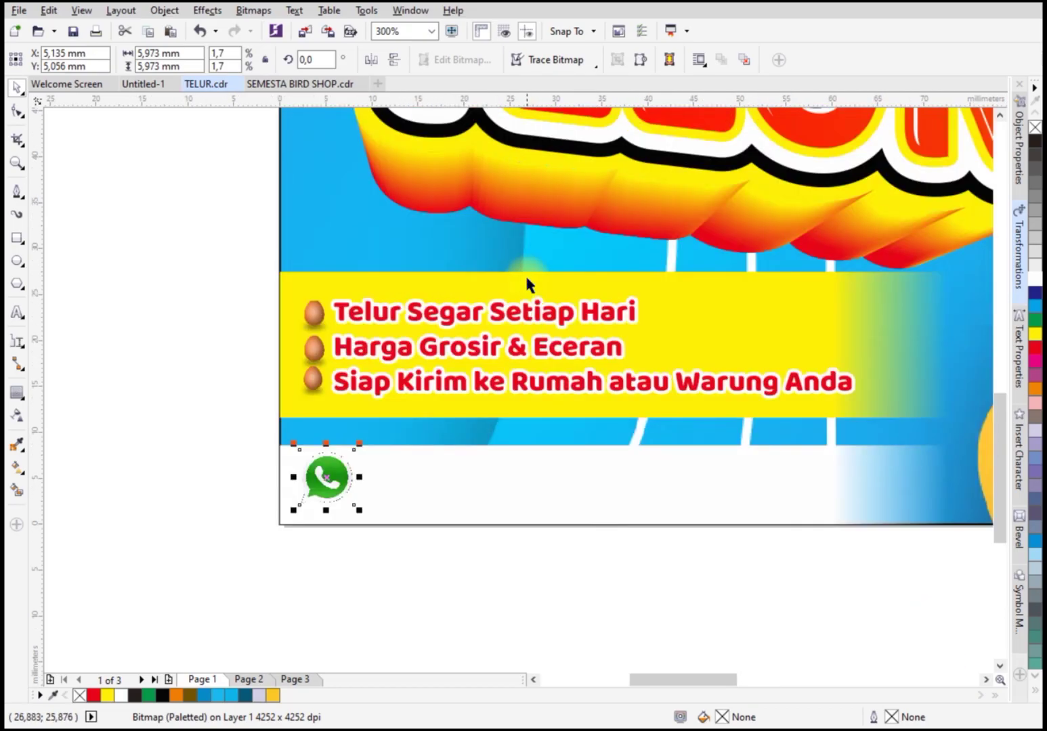
# Reduce the yellow strip's height to about 13.2 mm around its centre and select the bullet list
pyautogui.click(526, 279)
pyautogui.moveTo(615, 266); pyautogui.dragTo(619, 287)
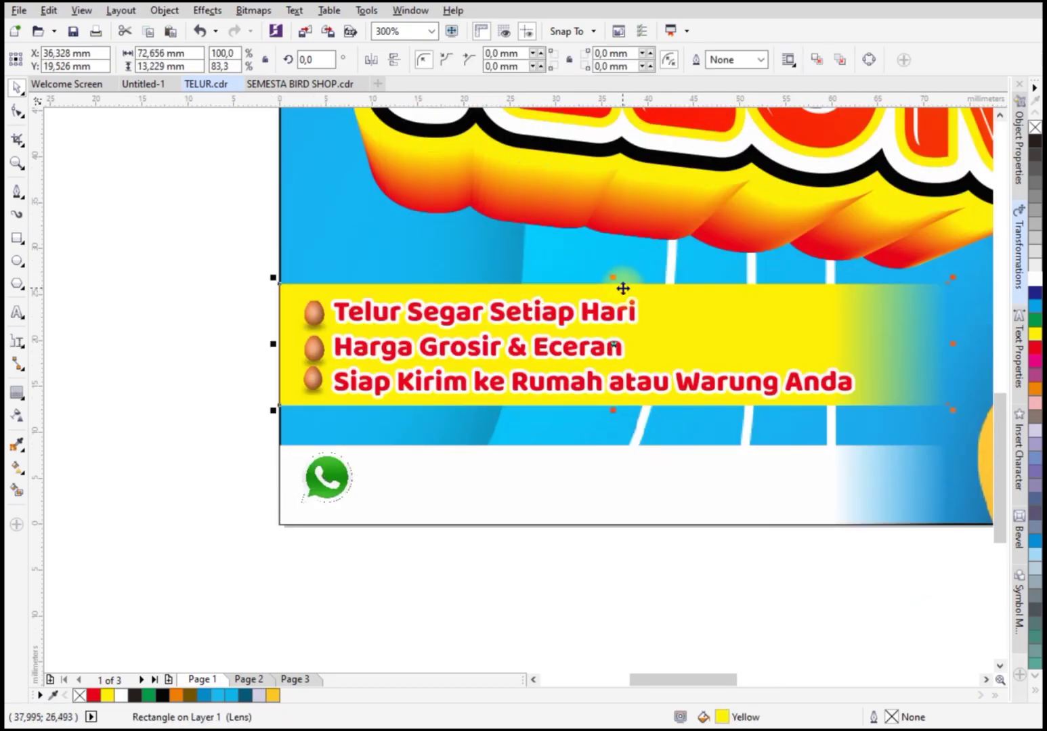
pyautogui.scroll(-2, 619, 287)
pyautogui.click(770, 332)
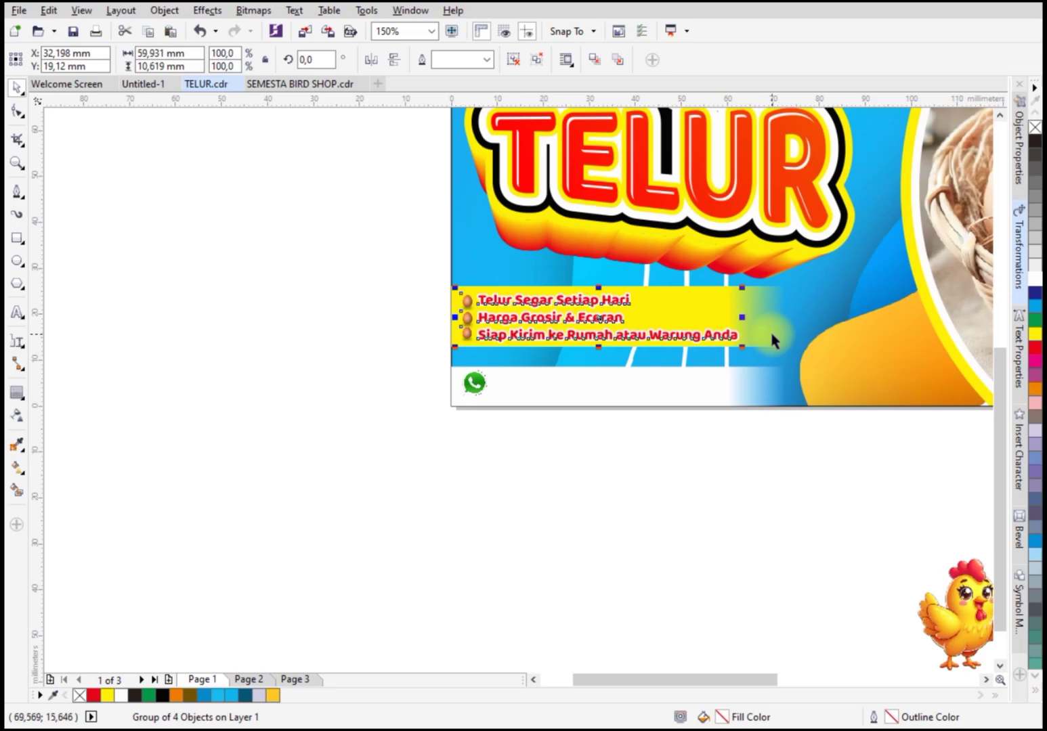
# Place the "SEGAR & MURAH!" text beside the WhatsApp icon on the white strip and replace its wording with "XXXX XXXX XXXX"
pyautogui.scroll(-2, 497, 335)
pyautogui.moveTo(772, 129); pyautogui.dragTo(492, 350)
pyautogui.scroll(4, 541, 363)
pyautogui.click(16, 315)
pyautogui.hotkey('ctrl', 'a')
pyautogui.write('XXXX XXXX XXXX')
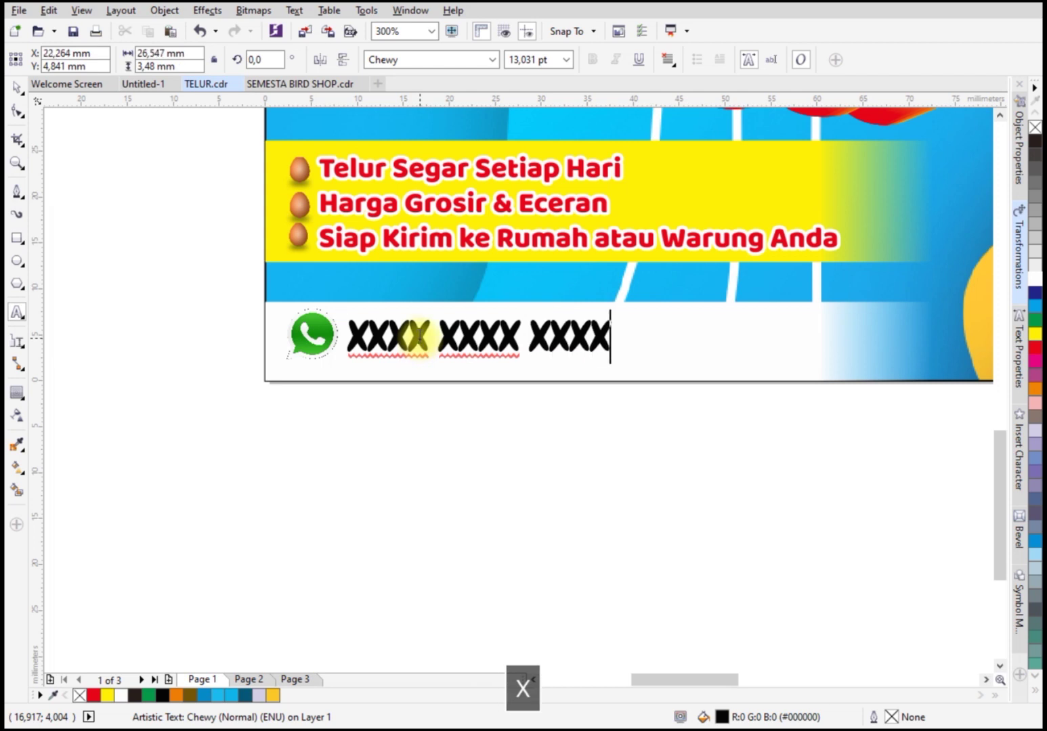
# Enlarge the "XXXX XXXX XXXX" text and align it with the WhatsApp icon on a common horizontal centre line
pyautogui.click(16, 86)
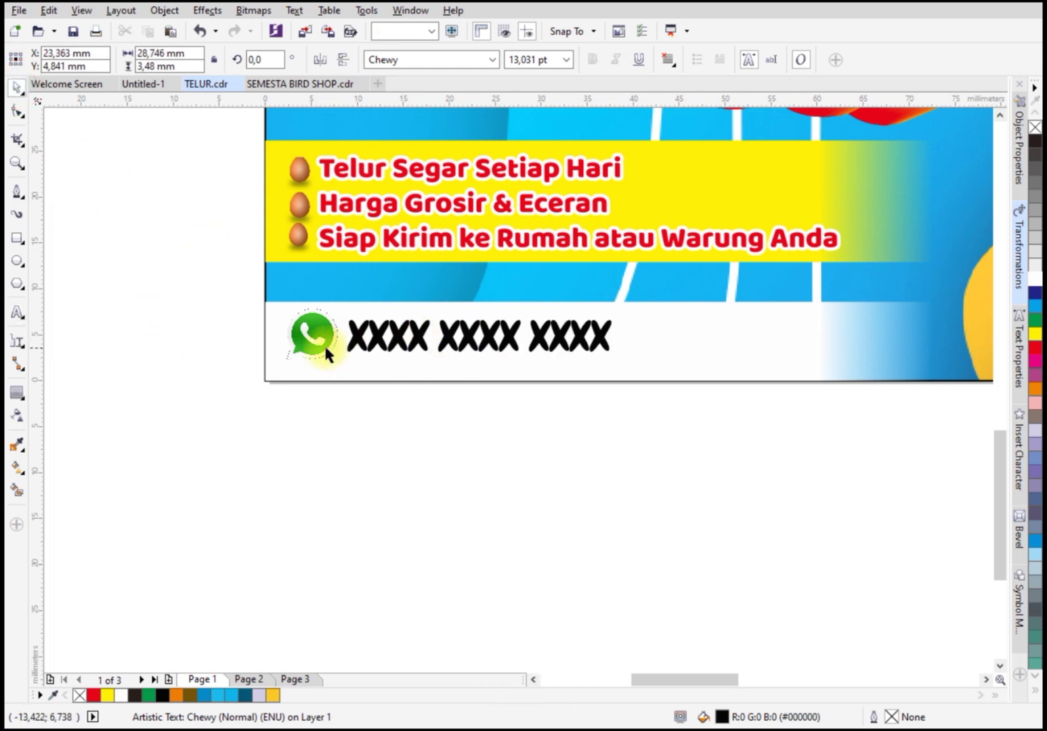
pyautogui.click(327, 346)
pyautogui.keyDown('shift'); pyautogui.click(470, 340); pyautogui.keyUp('shift')
pyautogui.press('e')
pyautogui.click(486, 472)
pyautogui.click(409, 351)
pyautogui.moveTo(617, 360); pyautogui.dragTo(652, 369)
pyautogui.keyDown('shift'); pyautogui.click(312, 336); pyautogui.keyUp('shift')
pyautogui.press('e')
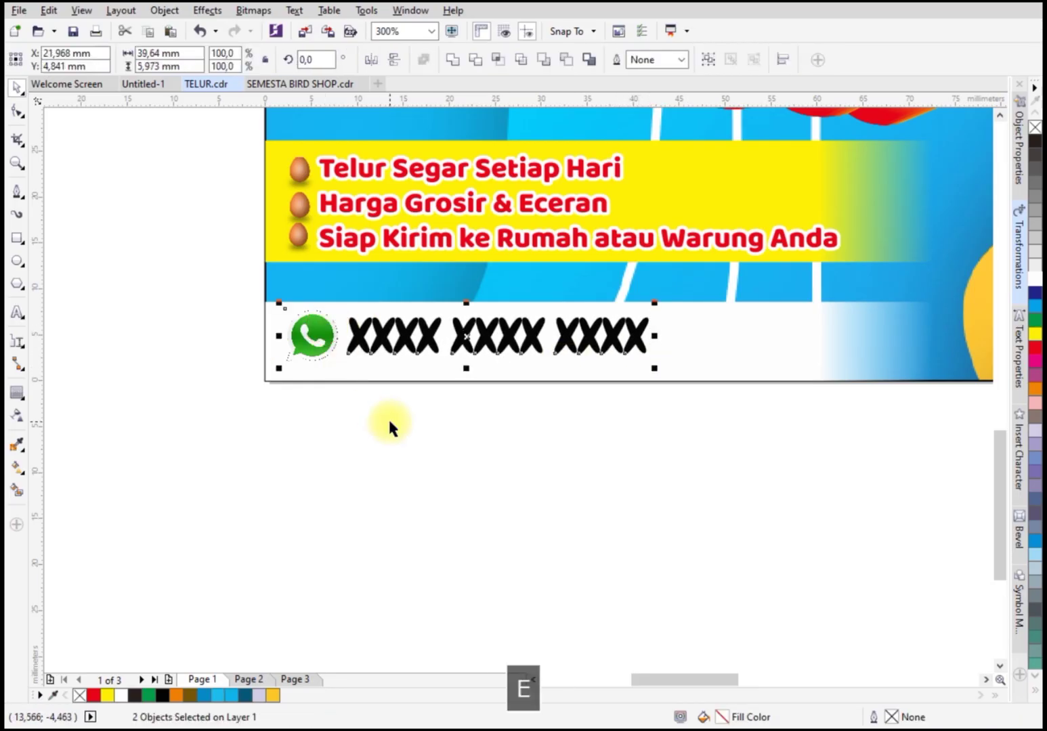
# Move the WhatsApp icon and number text down to about Y 4.3 mm and enlarge them together to about 41.1 × 6.2 mm
pyautogui.scroll(2, 443, 332)
pyautogui.moveTo(416, 346); pyautogui.dragTo(417, 350)
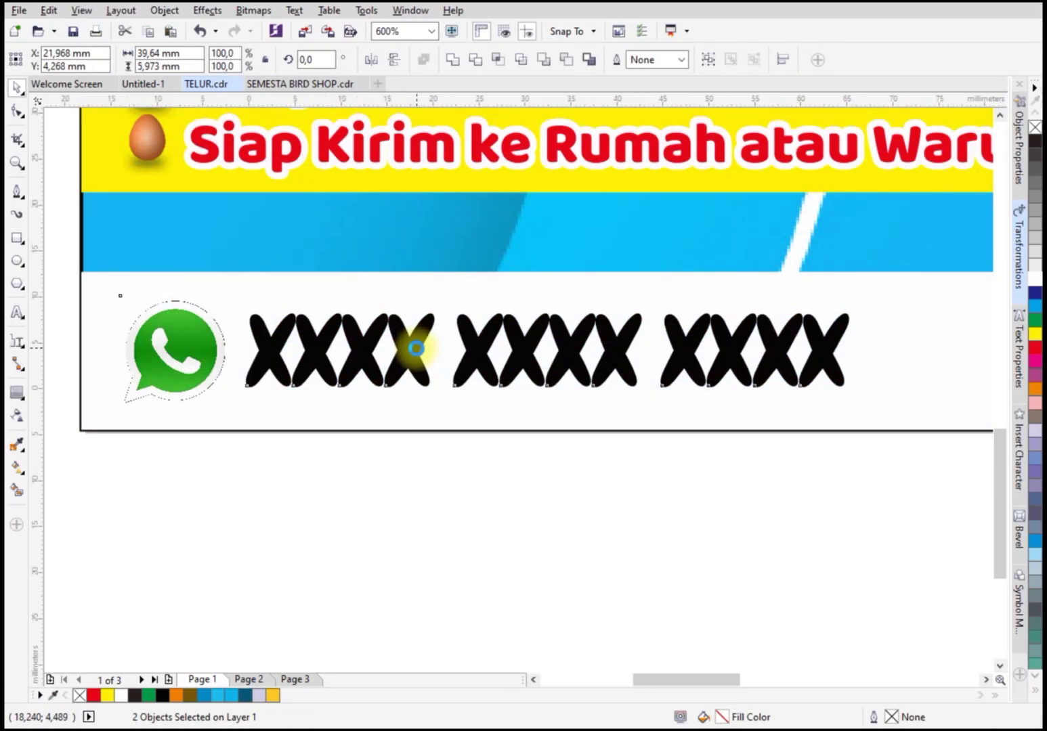
pyautogui.scroll(-2, 416, 350)
pyautogui.moveTo(642, 317); pyautogui.dragTo(690, 332)
# Shorten the white contact strip from its faded end so it finishes closer to the number text
pyautogui.click(893, 346)
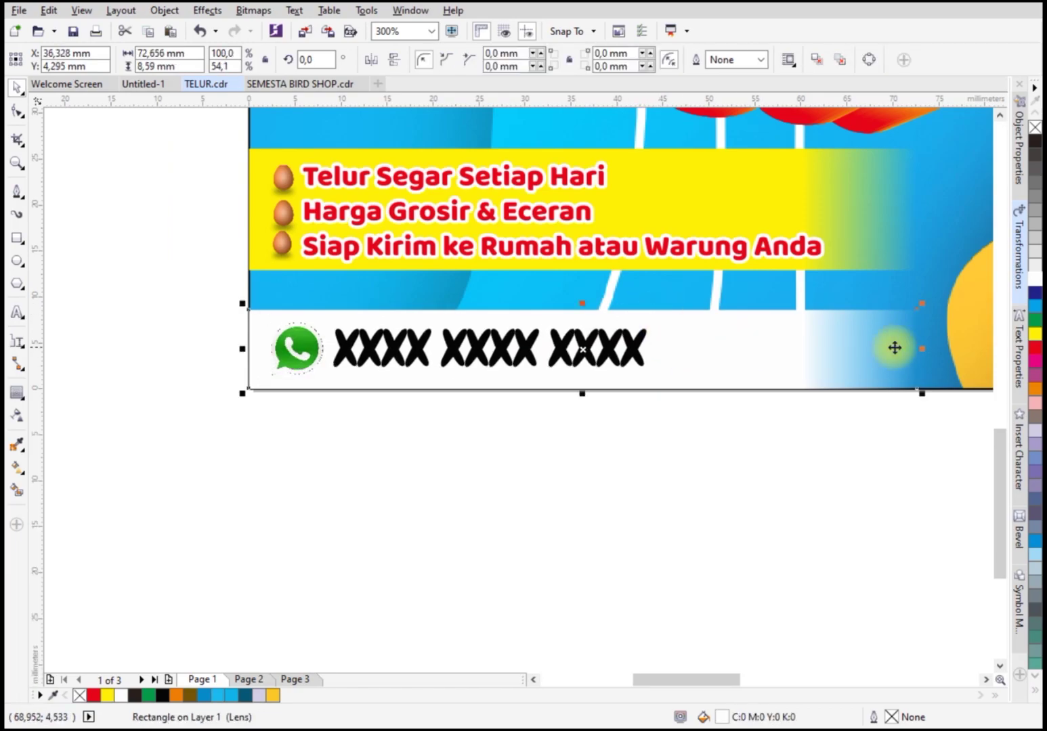
pyautogui.moveTo(916, 349); pyautogui.dragTo(792, 388)
pyautogui.press('Escape')
# Increase the yellow strip's height to about 15.9 mm around its centre and lengthen it to about 95.5 mm
pyautogui.click(369, 267)
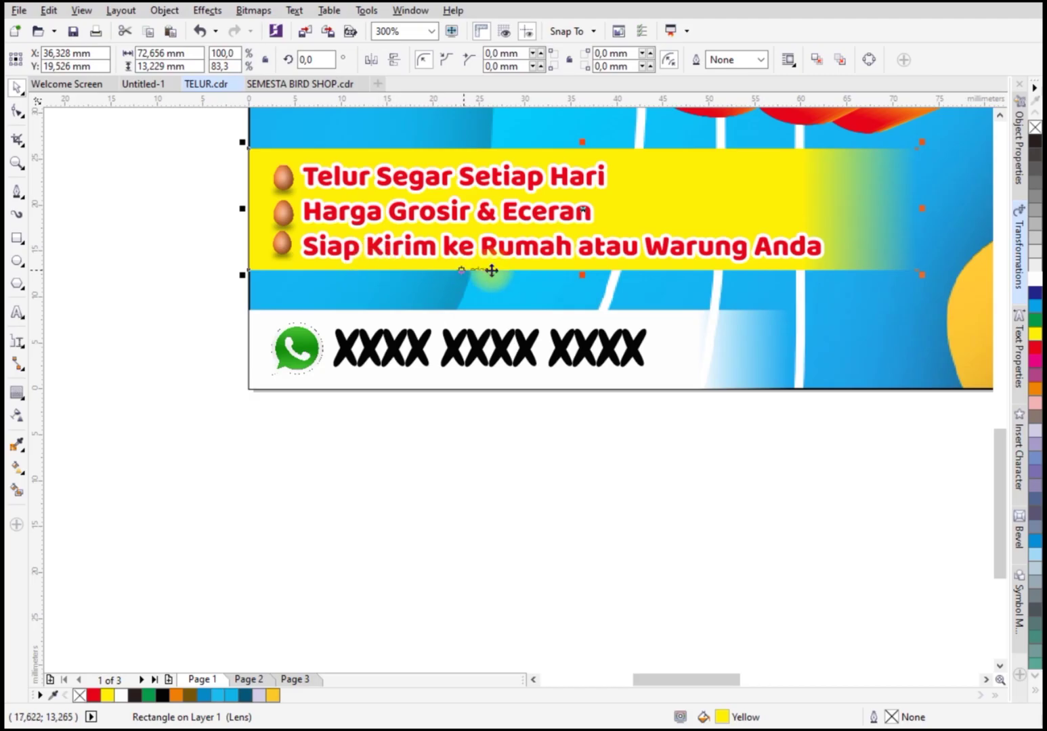
pyautogui.moveTo(586, 273); pyautogui.dragTo(601, 287)
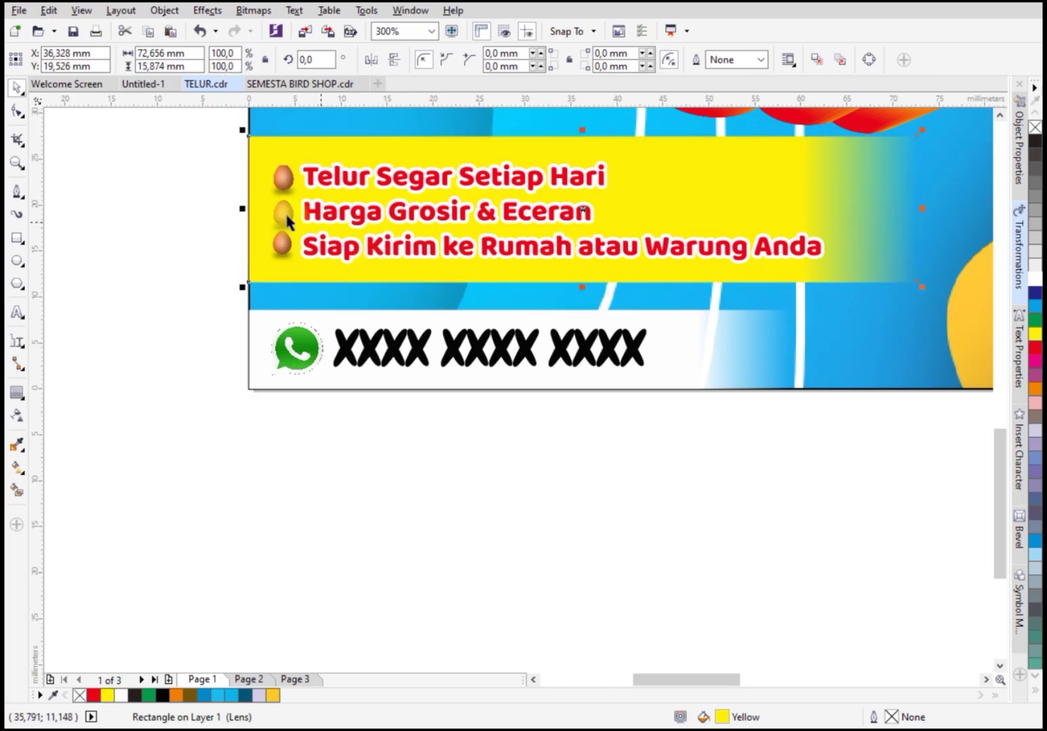
pyautogui.click(333, 214)
pyautogui.scroll(-2, 410, 254)
pyautogui.moveTo(622, 205); pyautogui.dragTo(765, 230)
pyautogui.click(627, 213)
# Place the "SEGAR & MURAH!" text across the bottom of the egg photo and format it green at about 32.5 pt
pyautogui.scroll(-2, 603, 372)
pyautogui.click(603, 379)
pyautogui.scroll(-2, 635, 252)
pyautogui.moveTo(697, 181); pyautogui.dragTo(633, 316)
pyautogui.scroll(2, 756, 288)
pyautogui.moveTo(721, 279); pyautogui.dragTo(719, 305)
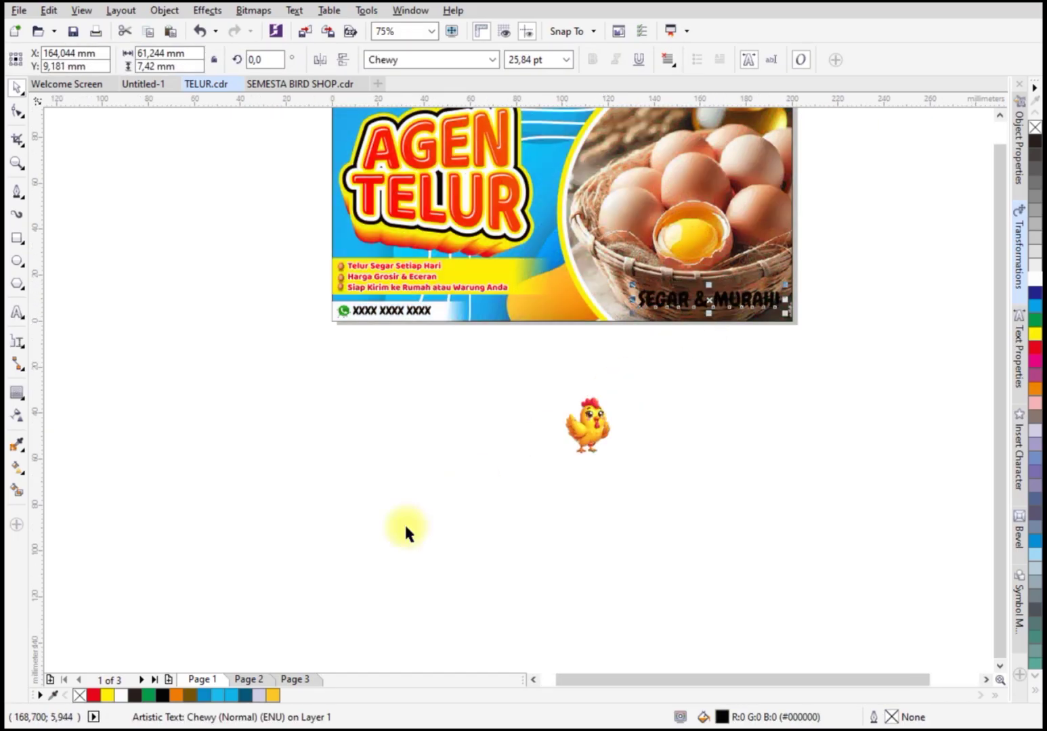
pyautogui.scroll(2, 648, 329)
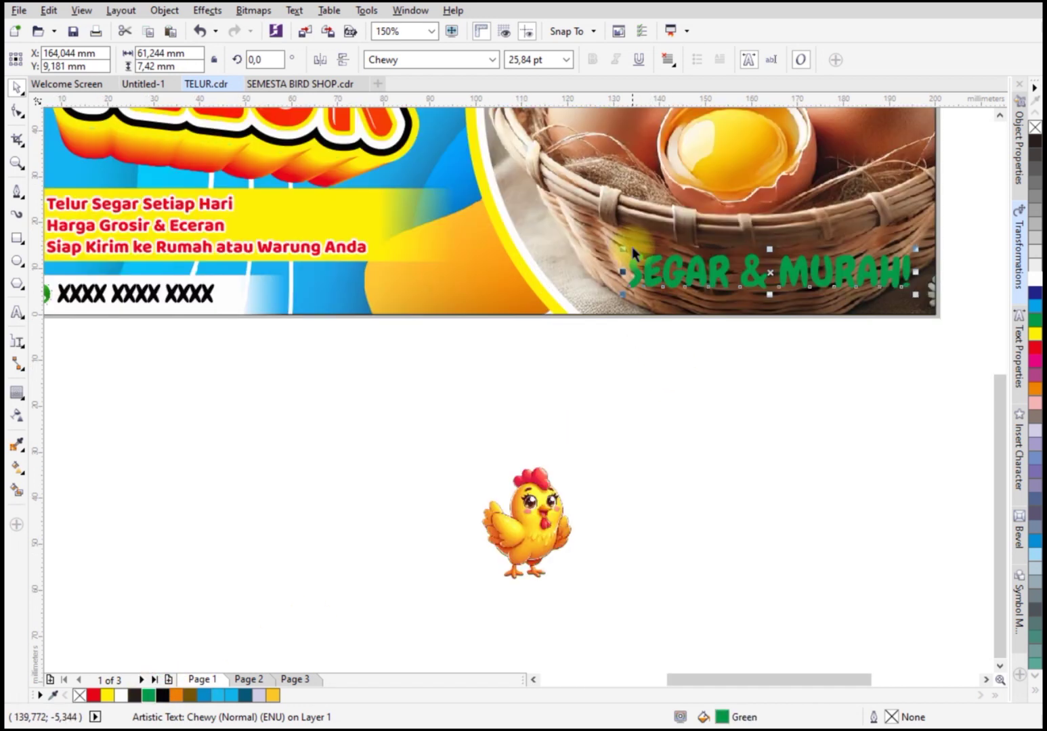
pyautogui.moveTo(623, 251); pyautogui.dragTo(548, 224)
# Give the "SEGAR & MURAH!" text a white 0.2 cm outline placed behind the fill and scaling with the object
pyautogui.press('F12')
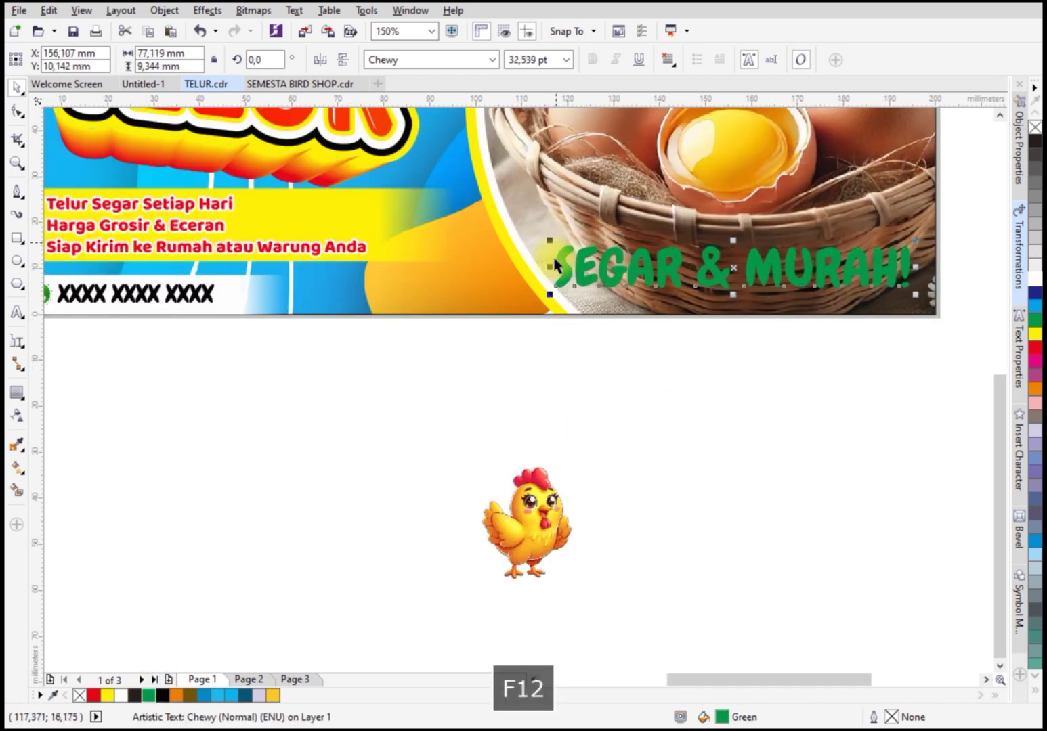
pyautogui.click(414, 260)
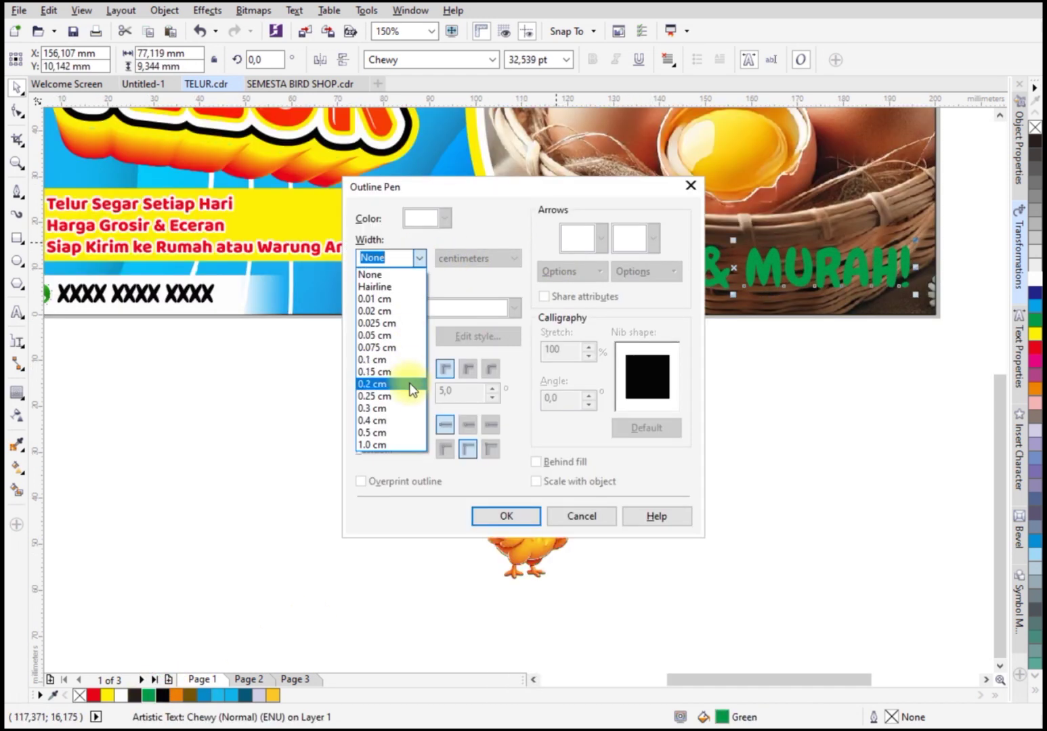
pyautogui.click(411, 387)
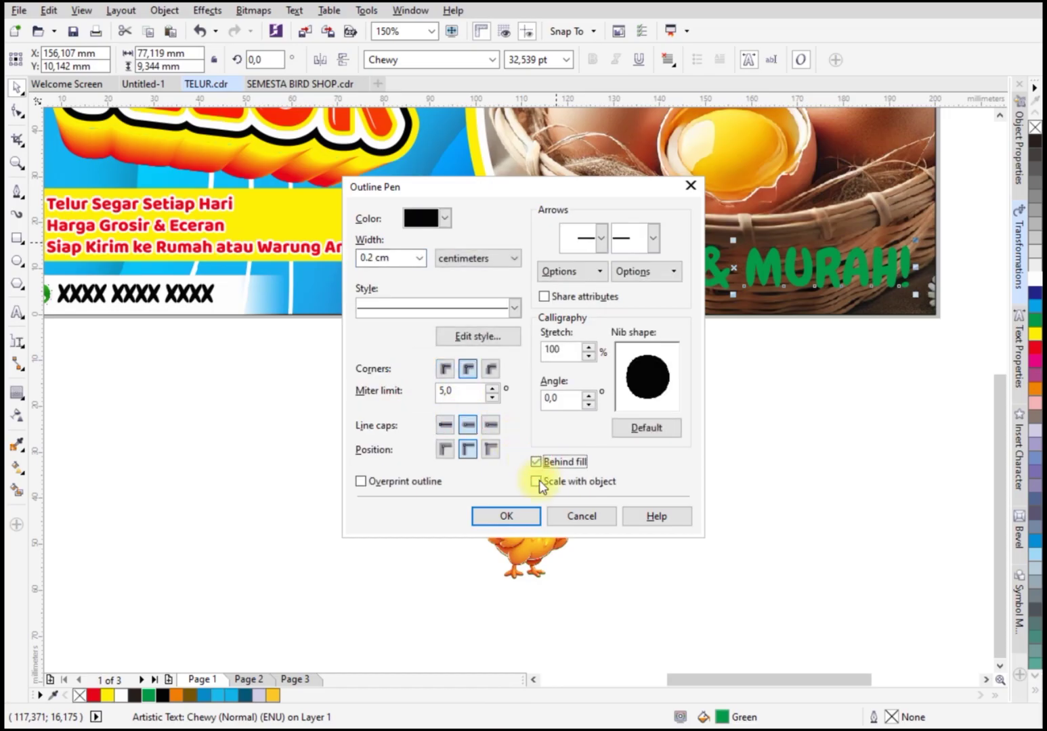
pyautogui.click(447, 218)
pyautogui.click(455, 245)
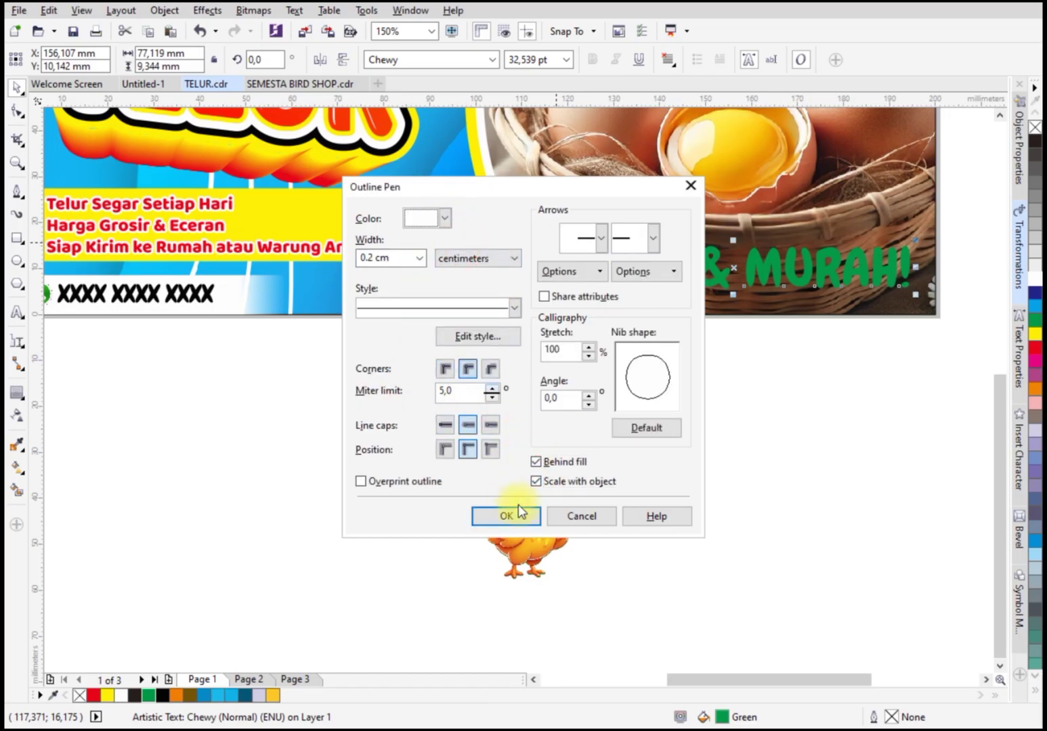
pyautogui.click(507, 516)
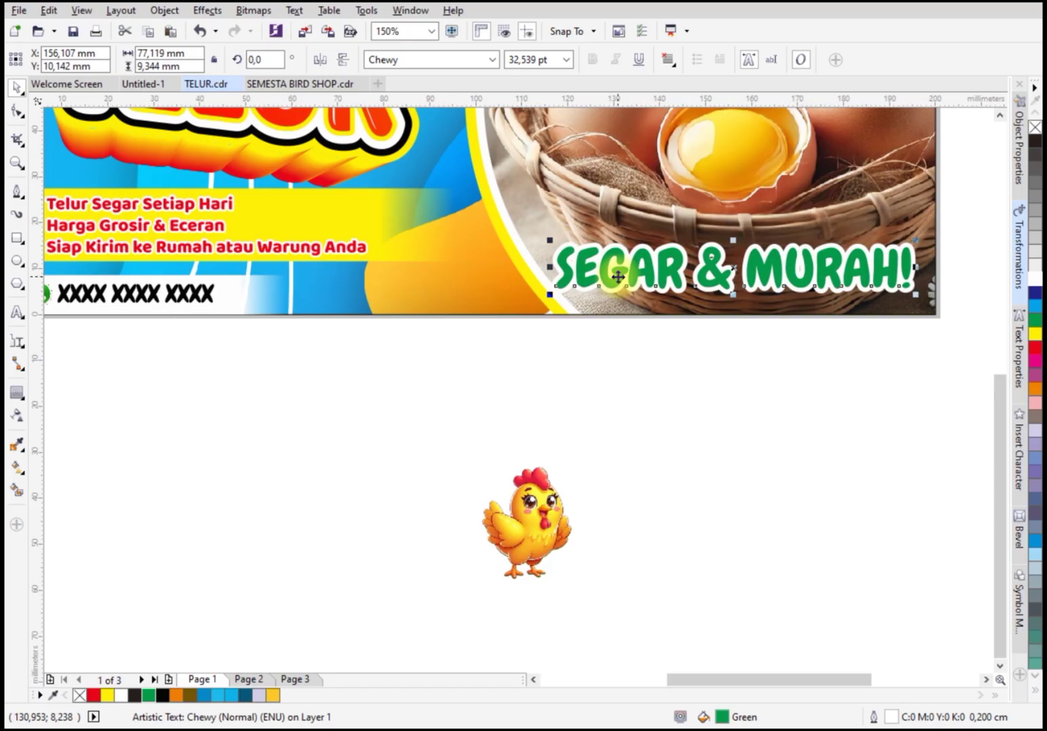
# Set the outline width of the "SEGAR & MURAH!" text to 0.3 cm
pyautogui.press('F12')
pyautogui.click(374, 257)
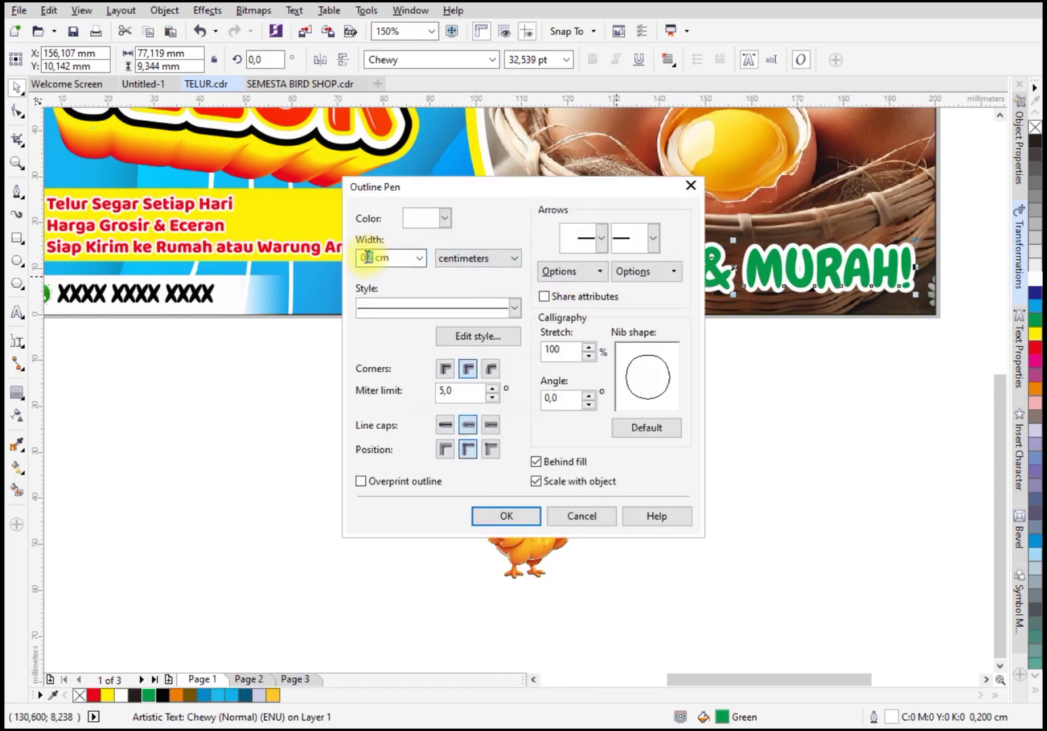
pyautogui.hotkey('shift', 'Right')
pyautogui.write('3')
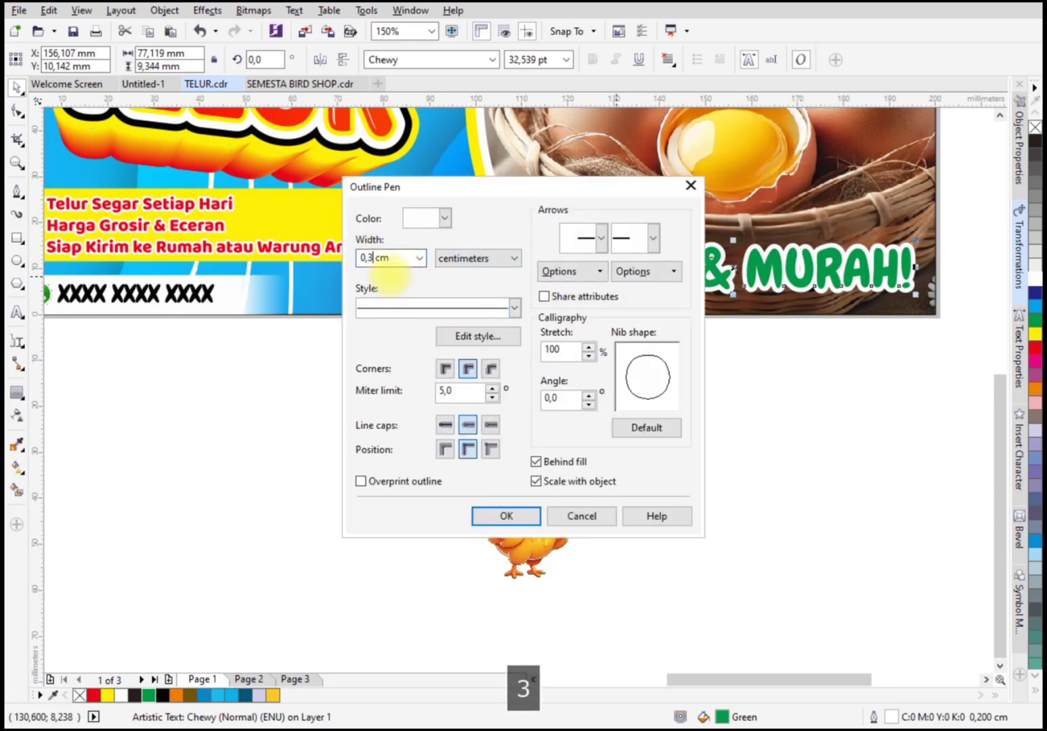
pyautogui.press('Return')
# Move the chicken picture between the headline and egg photo, at about X 103.6, Y 73.1 mm, and enlarge it to about 37.8 × 47.5 mm
pyautogui.scroll(-2, 736, 299)
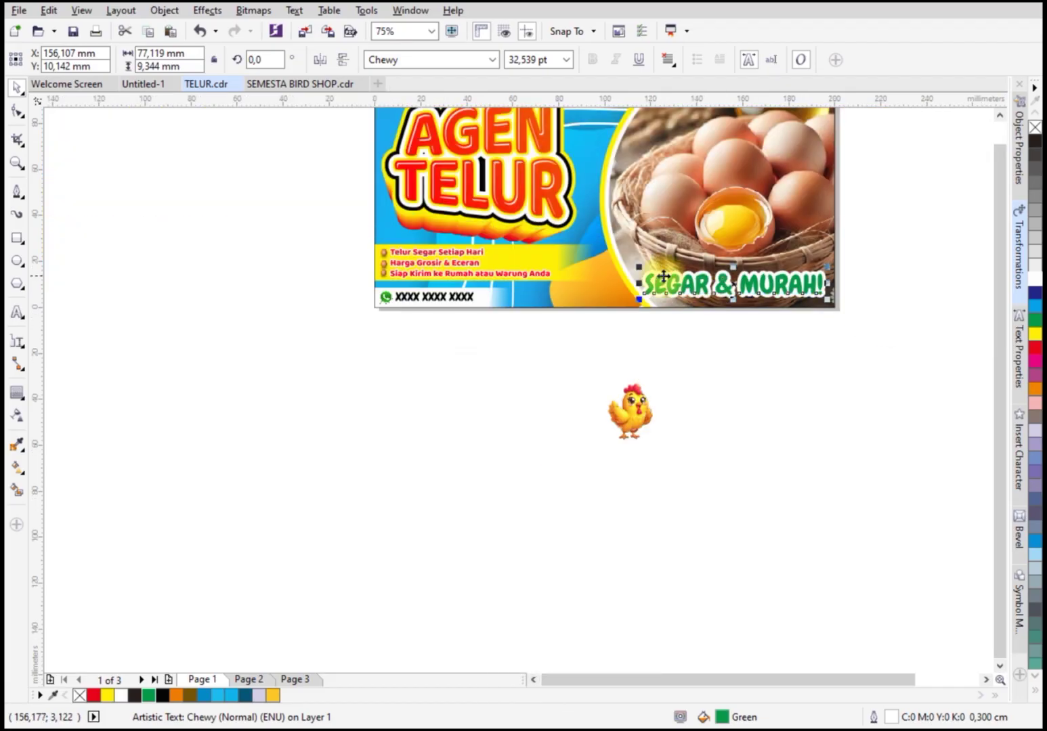
pyautogui.click(630, 410)
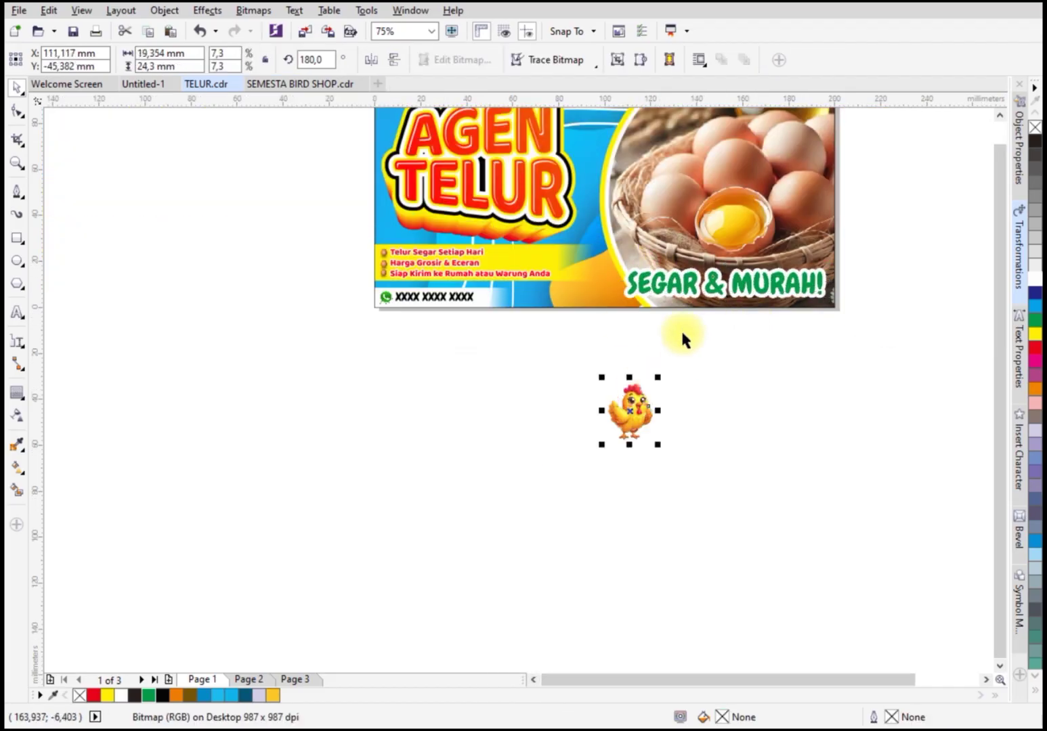
pyautogui.scroll(-2, 680, 329)
pyautogui.scroll(2, 660, 242)
pyautogui.moveTo(674, 503); pyautogui.dragTo(684, 177)
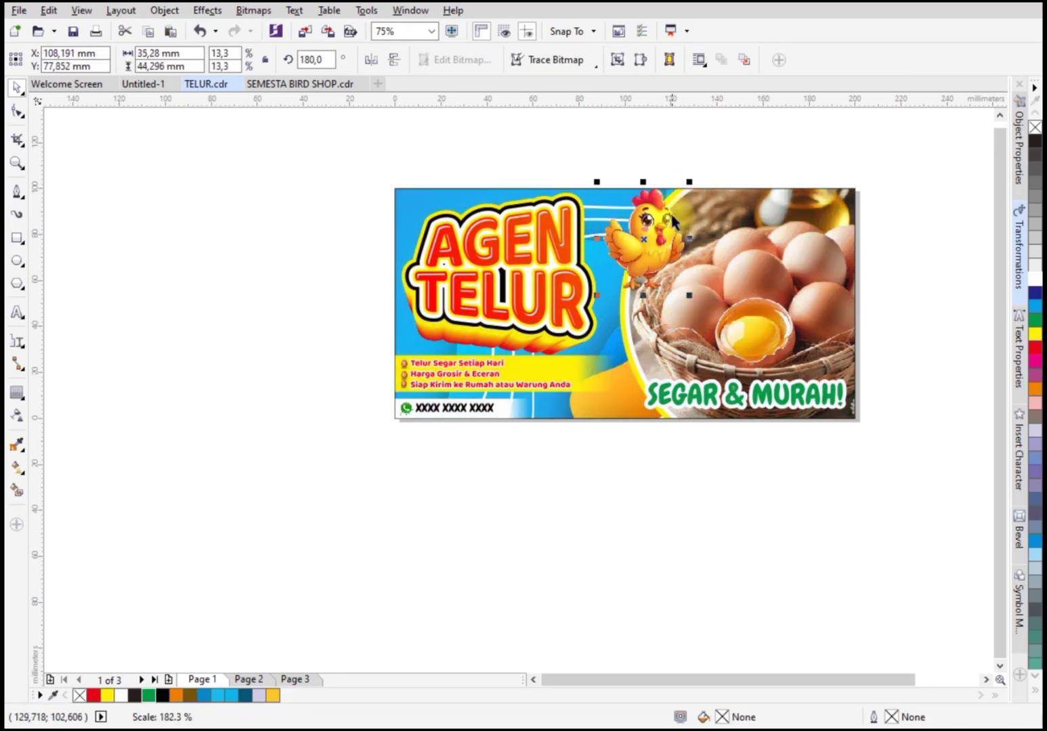
pyautogui.scroll(2, 669, 218)
pyautogui.moveTo(657, 242); pyautogui.dragTo(630, 252)
pyautogui.moveTo(677, 380); pyautogui.dragTo(692, 396)
pyautogui.scroll(-2, 661, 331)
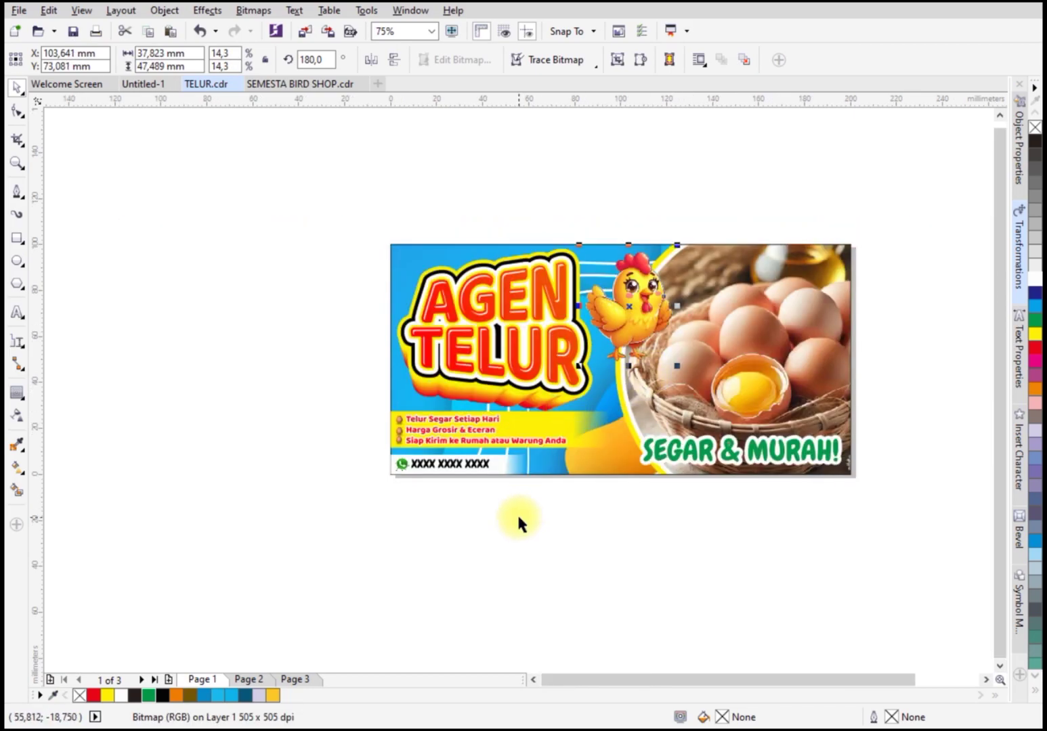
# Move the yellow strip together with its bullet list down to about Y 17.8 mm
pyautogui.scroll(2, 518, 512)
pyautogui.moveTo(722, 378); pyautogui.dragTo(722, 379)
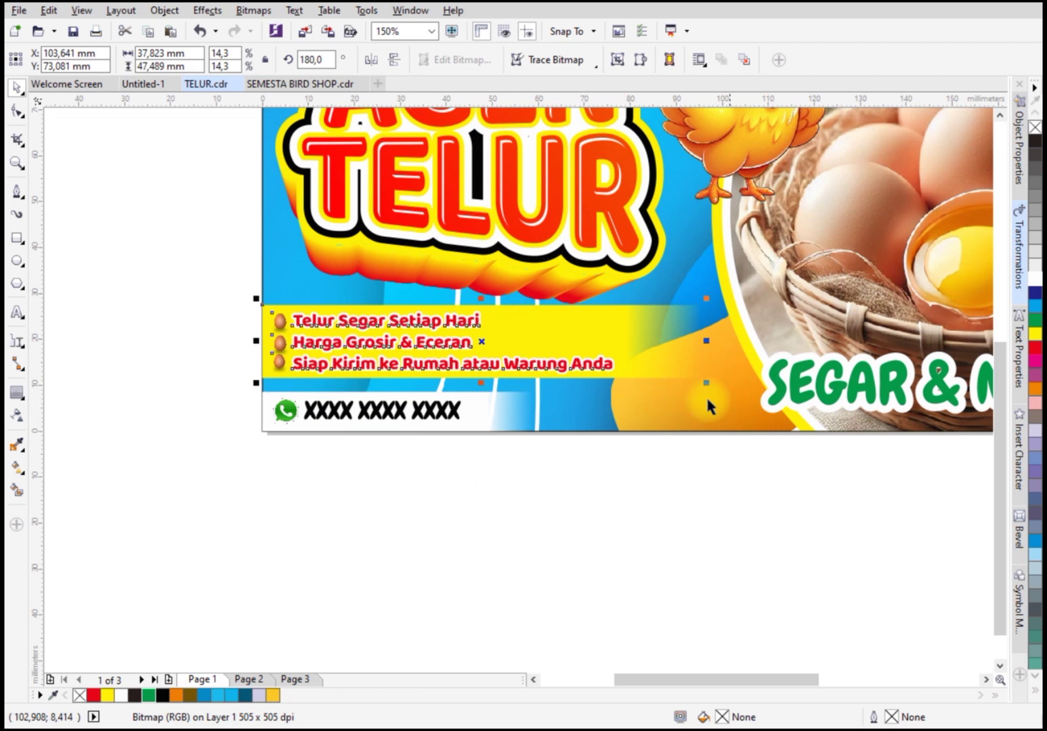
pyautogui.scroll(2, 304, 378)
pyautogui.moveTo(341, 327); pyautogui.dragTo(344, 352)
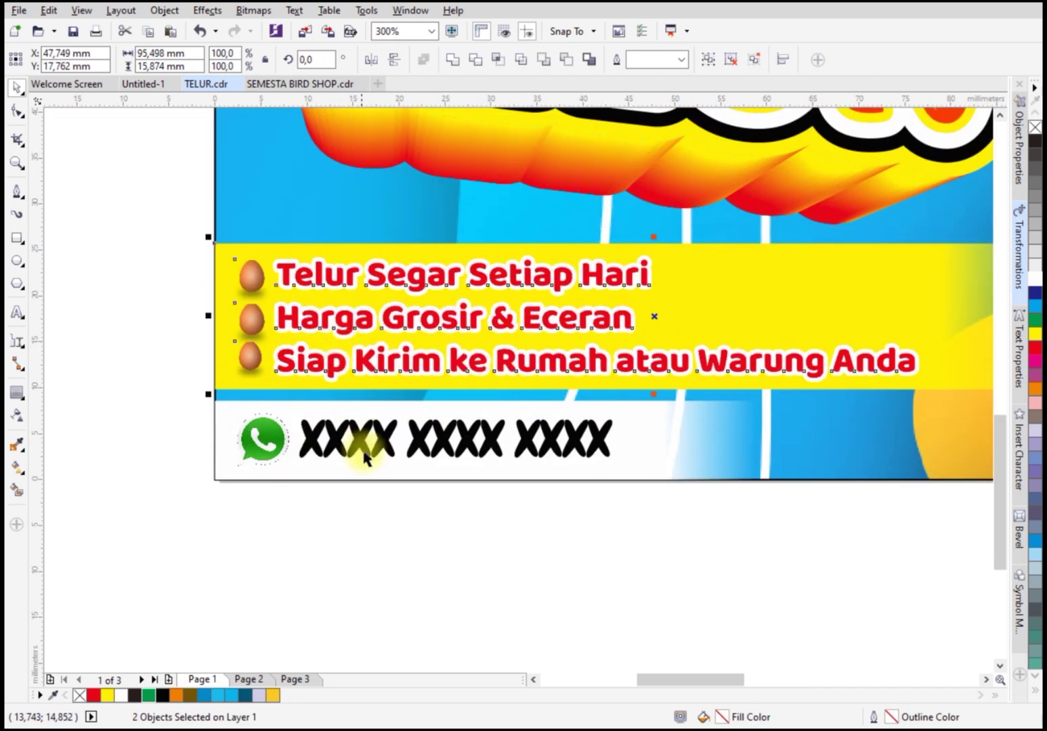
# Select all parts of the "AGEN TELUR" headline and enlarge them together to about 86.4 × 71.7 mm
pyautogui.scroll(-4, 363, 448)
pyautogui.scroll(2, 451, 362)
pyautogui.click(451, 362)
pyautogui.keyDown('alt'); pyautogui.click(450, 362); pyautogui.keyUp('alt')
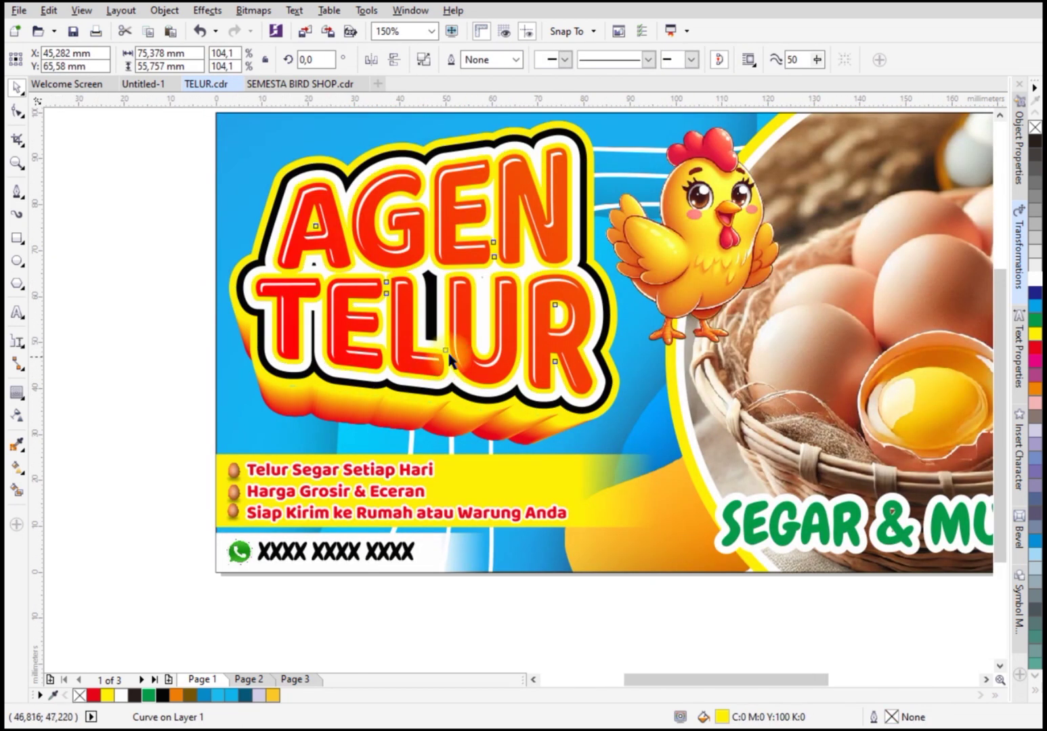
pyautogui.scroll(-2, 395, 318)
pyautogui.moveTo(258, 179); pyautogui.dragTo(507, 409)
pyautogui.scroll(2, 512, 393)
pyautogui.scroll(1, 520, 405)
pyautogui.scroll(-2, 517, 404)
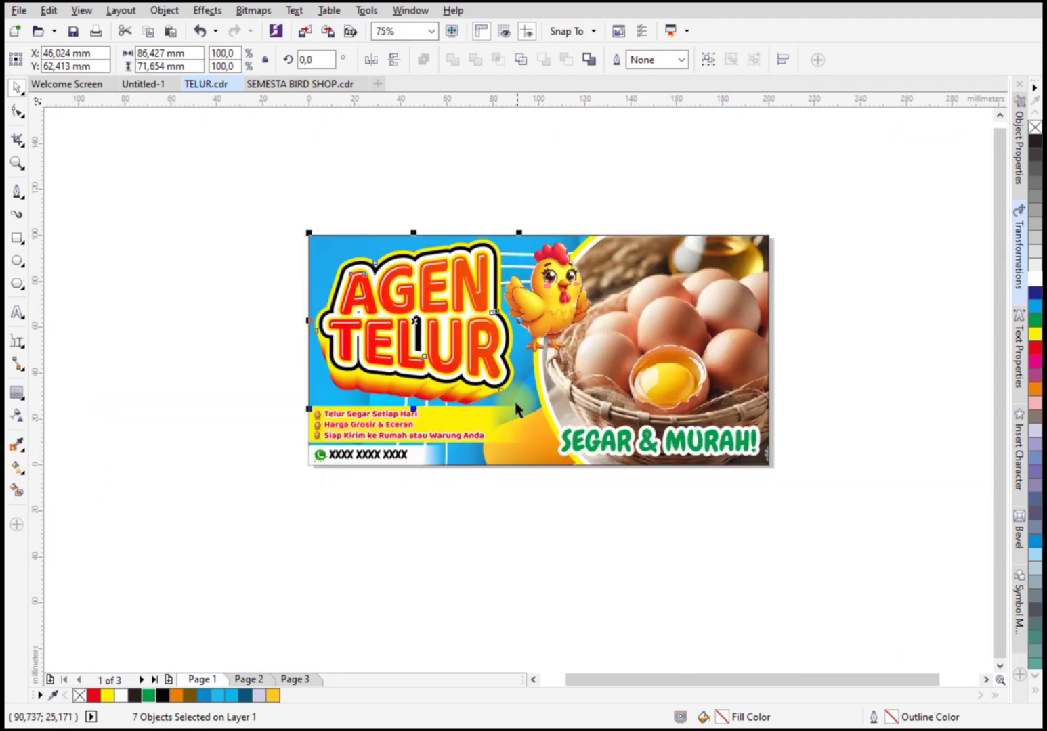
# Enlarge the "SEGAR & MURAH!" text to about 93.5 mm wide across the bottom of the egg photo
pyautogui.click(567, 462)
pyautogui.click(559, 442)
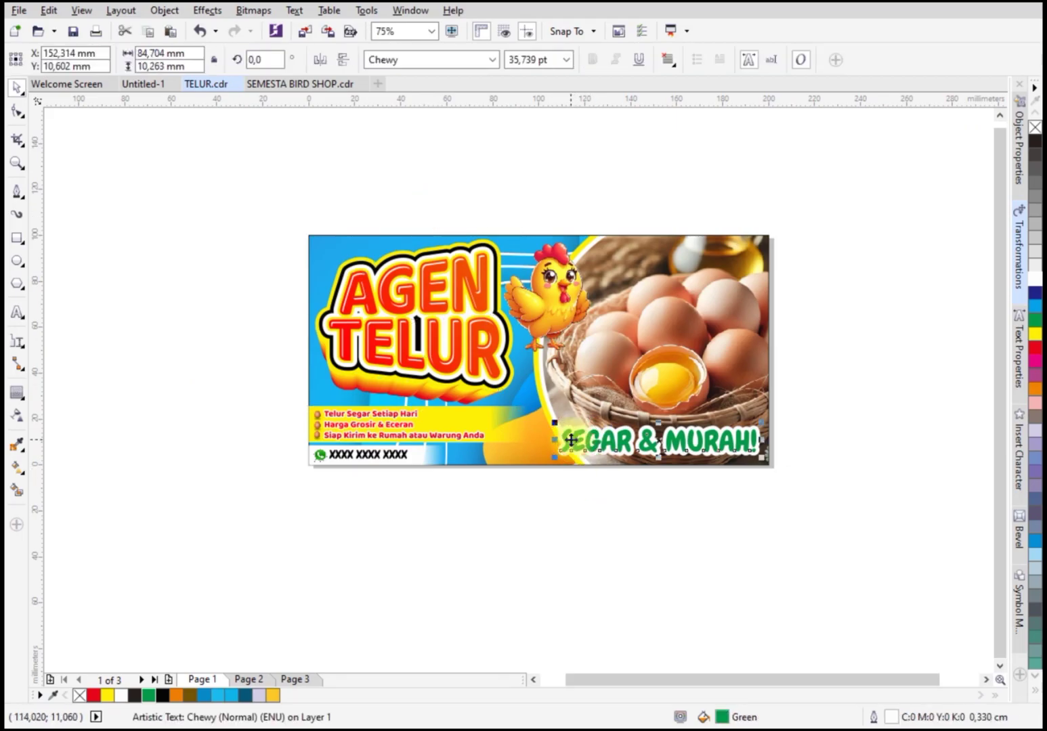
pyautogui.scroll(1, 557, 439)
pyautogui.moveTo(545, 414); pyautogui.dragTo(504, 409)
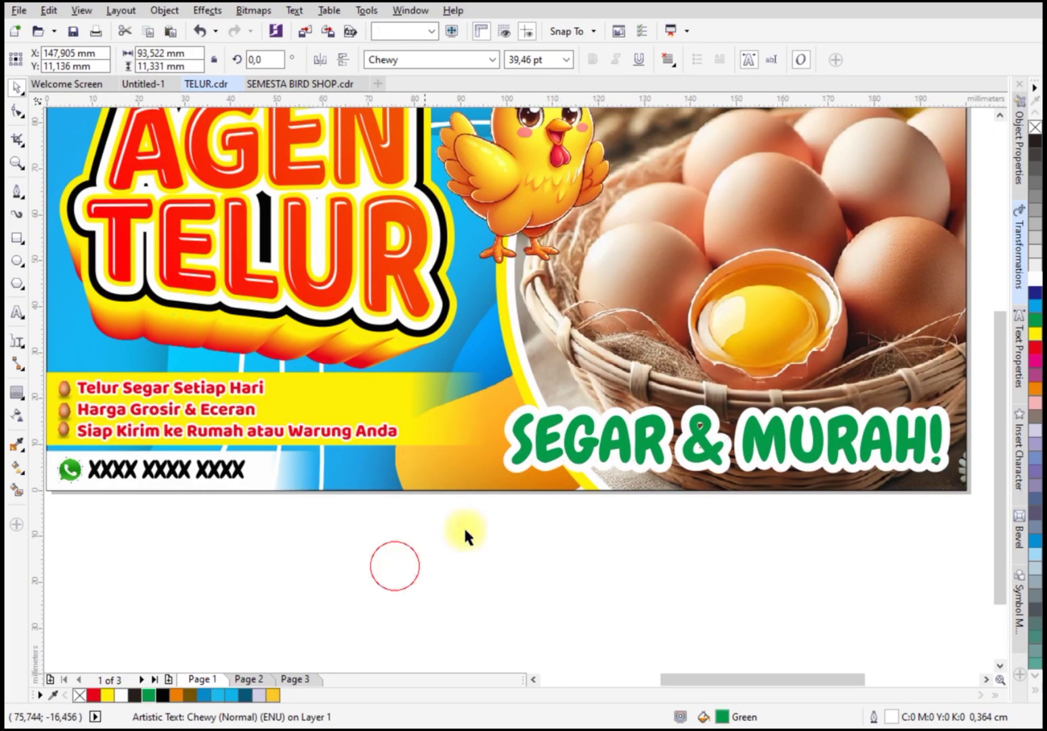
pyautogui.click(394, 566)
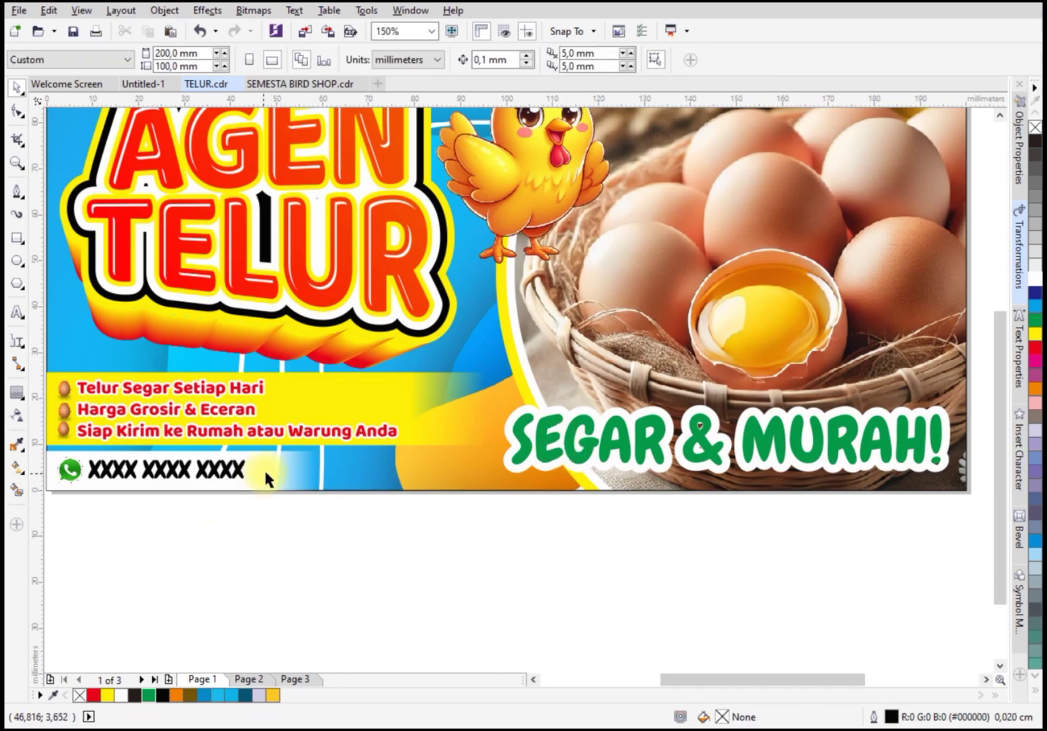
# Set the white strip's width to about 63.6 mm and enlarge the WhatsApp icon and number together to about 44.1 × 6.7 mm
pyautogui.click(310, 474)
pyautogui.moveTo(322, 470); pyautogui.dragTo(234, 474)
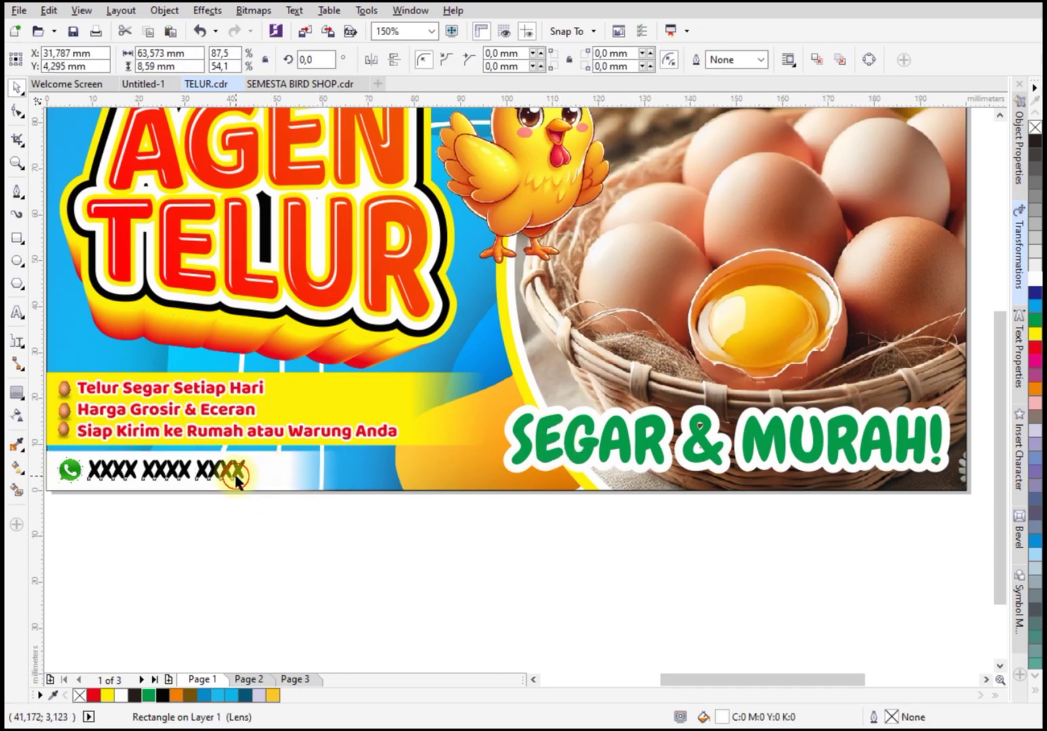
pyautogui.click(234, 472)
pyautogui.keyDown('shift'); pyautogui.click(71, 472); pyautogui.keyUp('shift')
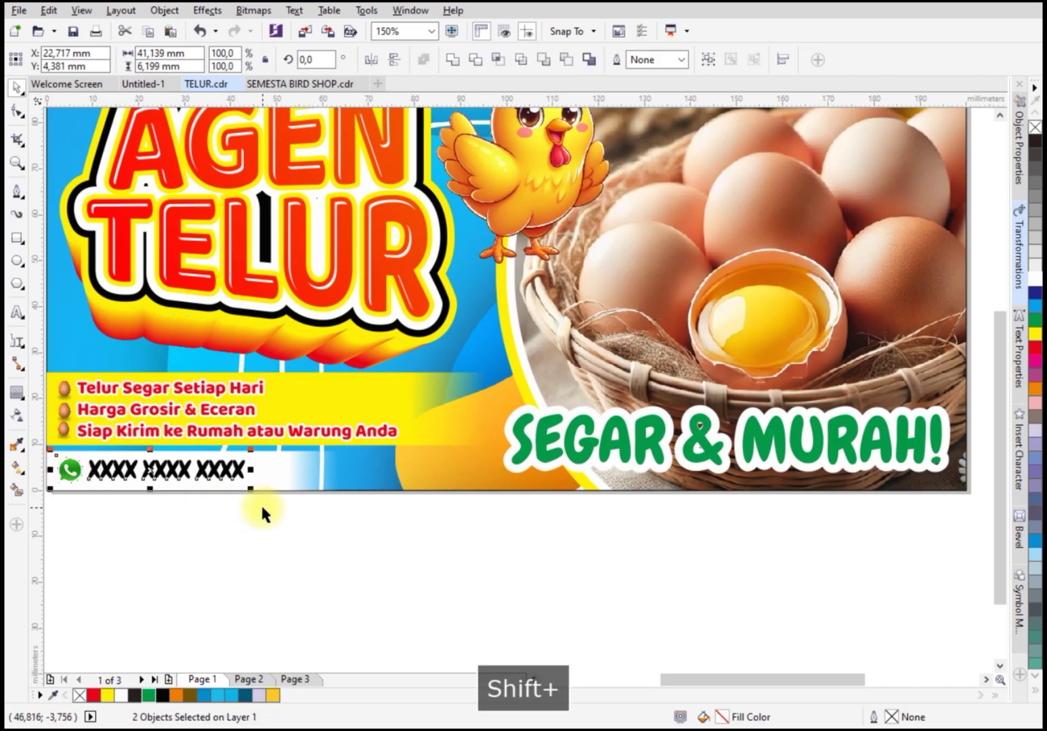
pyautogui.scroll(2, 265, 509)
pyautogui.moveTo(234, 467); pyautogui.dragTo(379, 479)
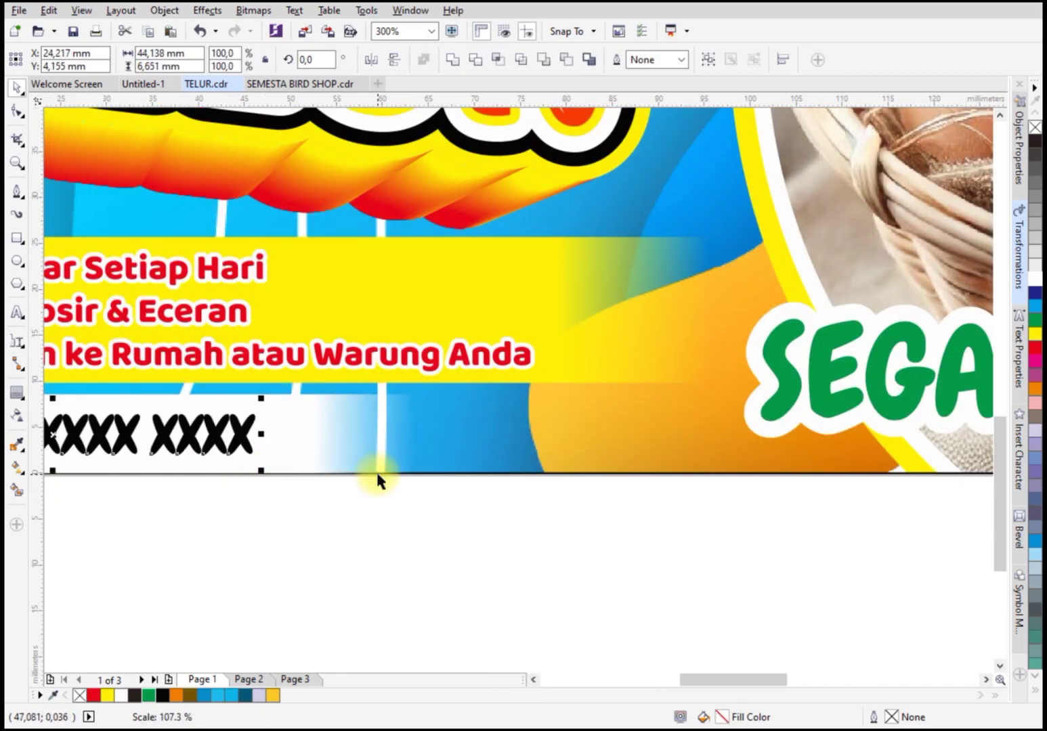
# Enlarge the bullet list slightly and centre it vertically on the yellow strip
pyautogui.scroll(-2, 379, 479)
pyautogui.click(234, 377)
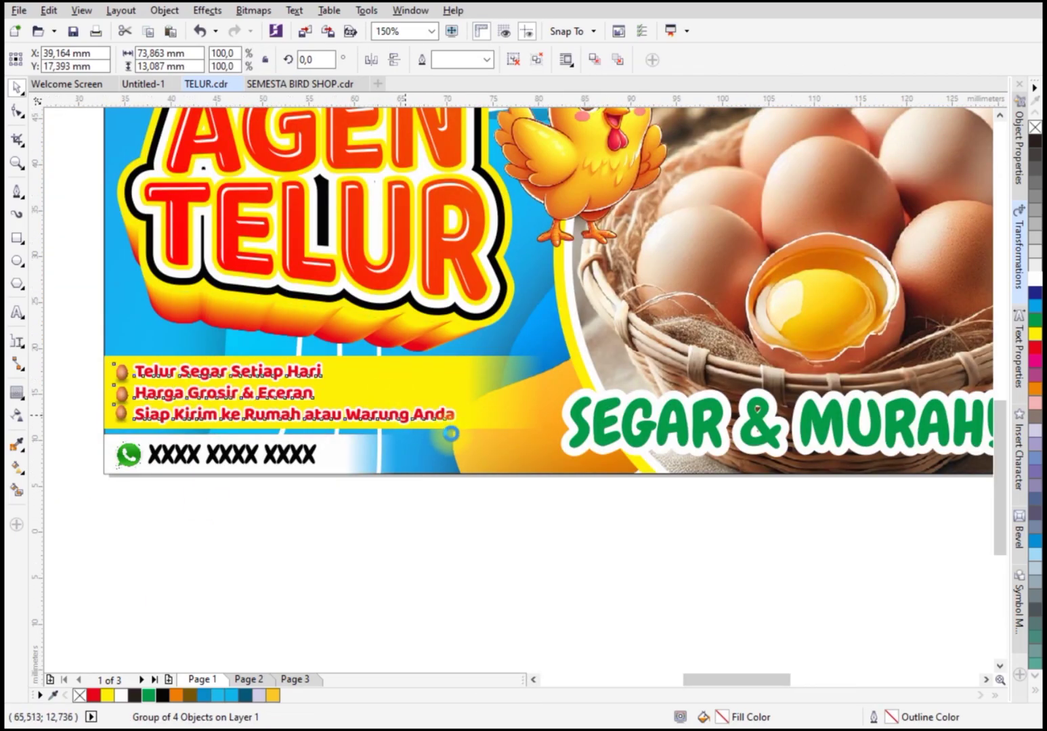
pyautogui.scroll(2, 453, 427)
pyautogui.moveTo(519, 442); pyautogui.dragTo(562, 448)
pyautogui.keyDown('shift'); pyautogui.click(557, 372); pyautogui.keyUp('shift')
pyautogui.press('e')
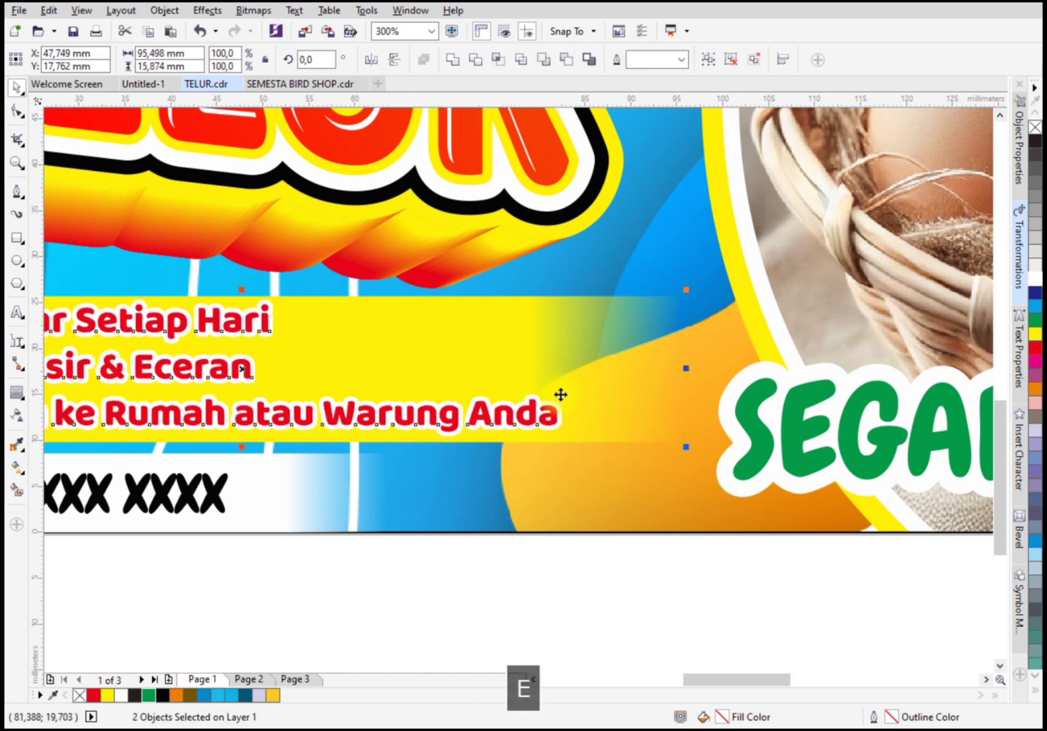
# Apply a drop shadow to the "SEGAR & MURAH!" text using the Perspective Top Left preset
pyautogui.scroll(-2, 516, 498)
pyautogui.click(662, 480)
pyautogui.click(660, 436)
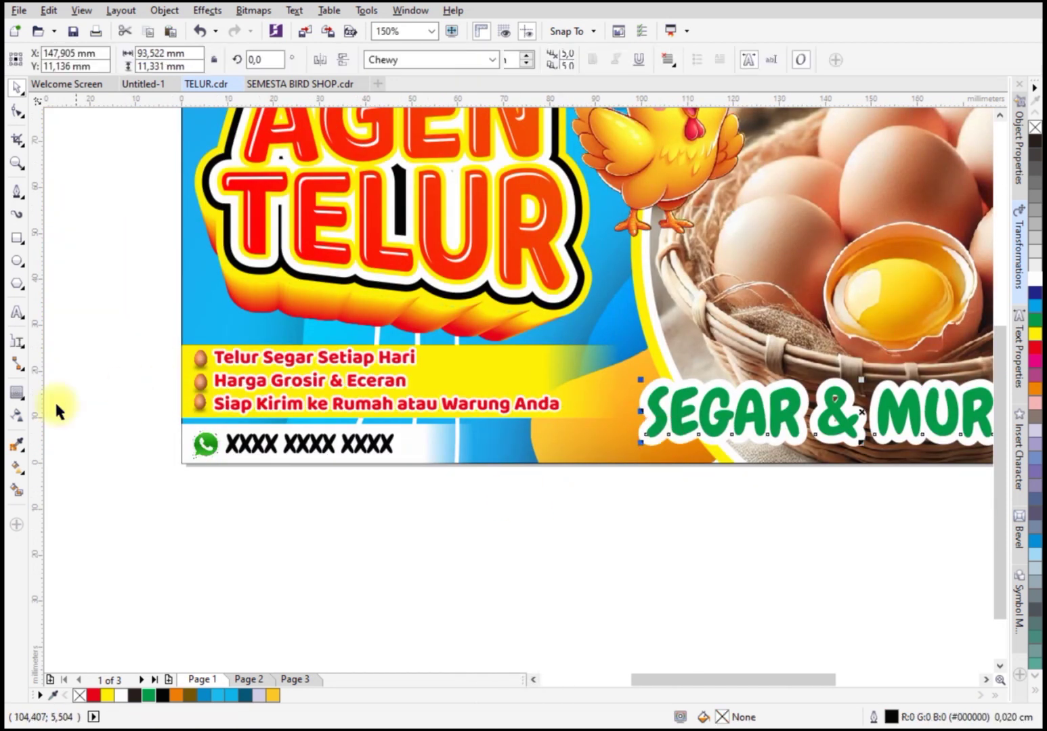
pyautogui.click(16, 392)
pyautogui.click(50, 393)
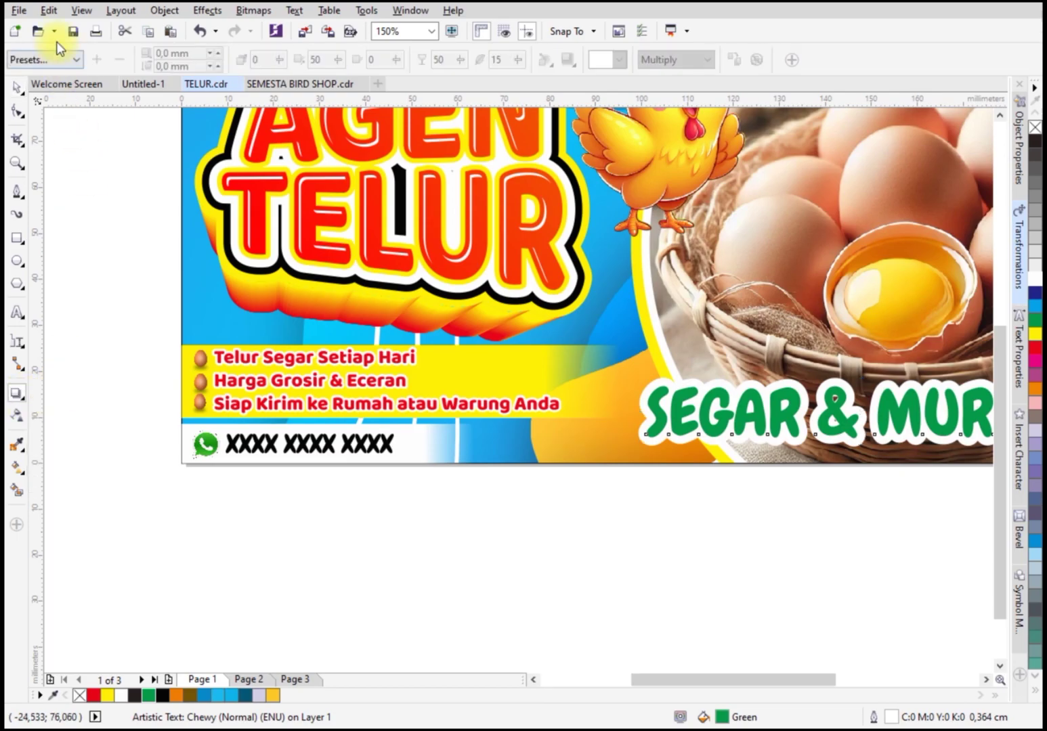
pyautogui.click(55, 60)
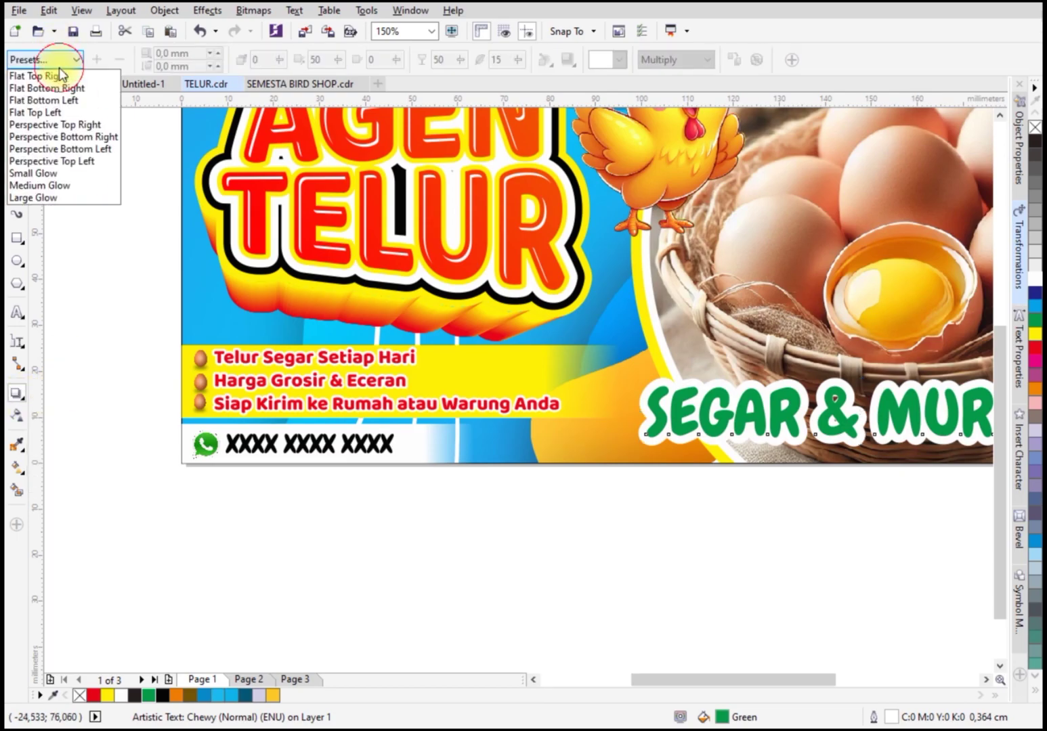
pyautogui.click(62, 164)
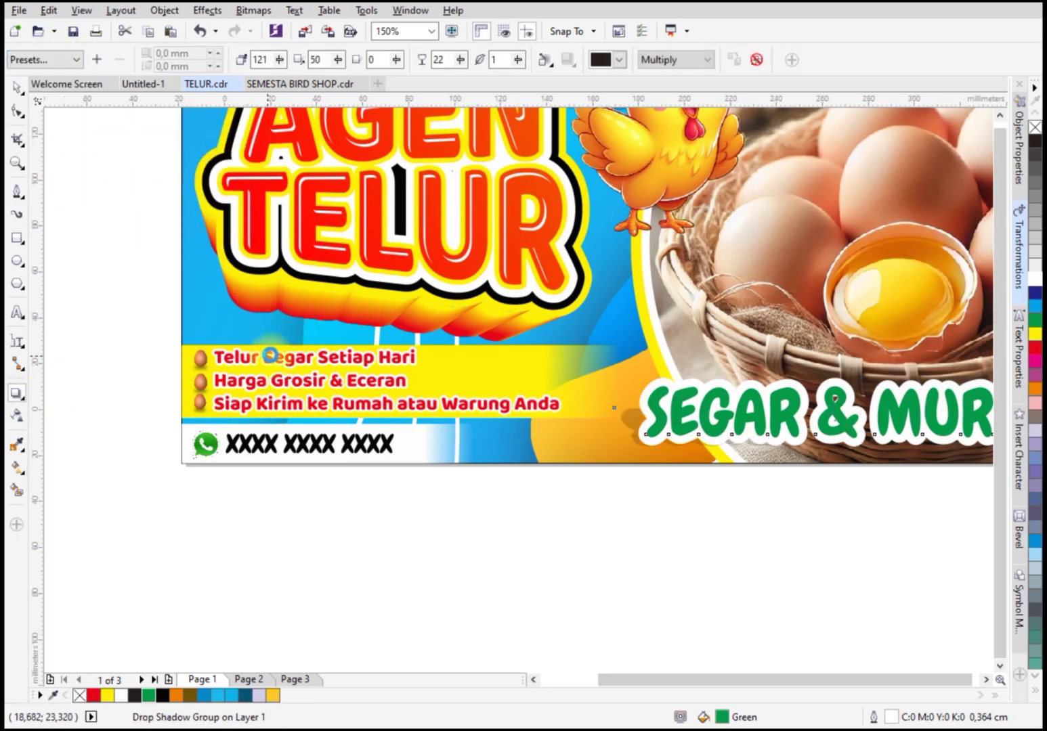
# Set the opacity of the "SEGAR & MURAH!" drop shadow to 66 and deselect the text
pyautogui.scroll(-1, 266, 406)
pyautogui.scroll(1, 835, 405)
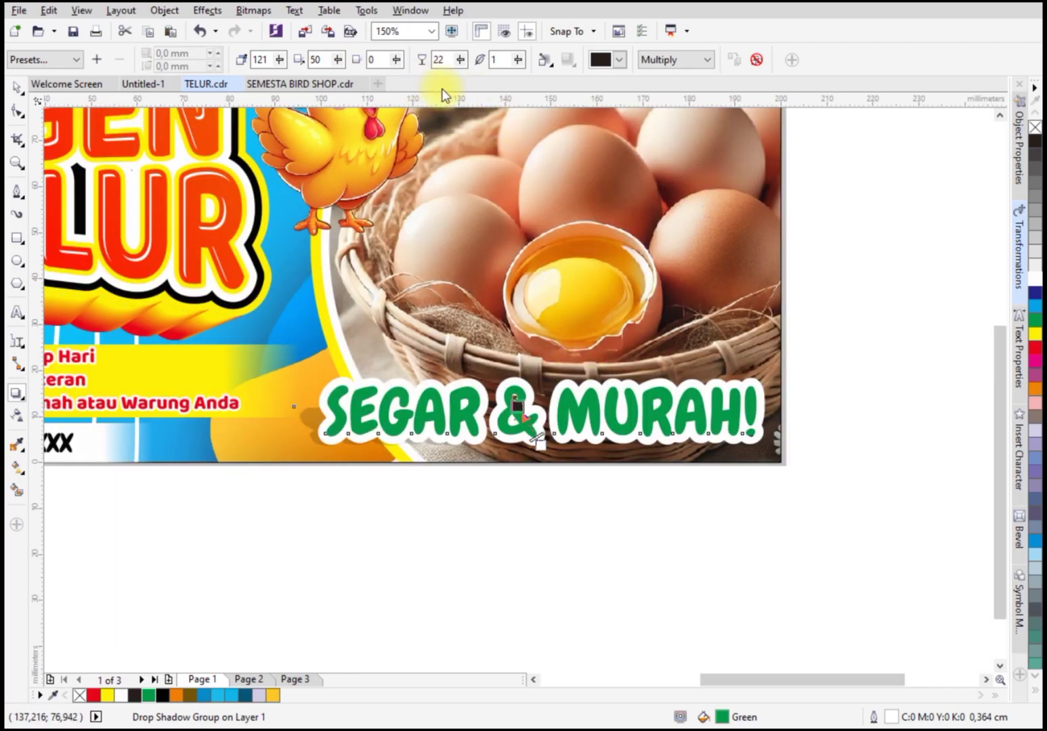
pyautogui.moveTo(481, 68)
pyautogui.mouseDown()
pyautogui.moveTo(491, 71)
pyautogui.moveTo(466, 61)
pyautogui.mouseUp()
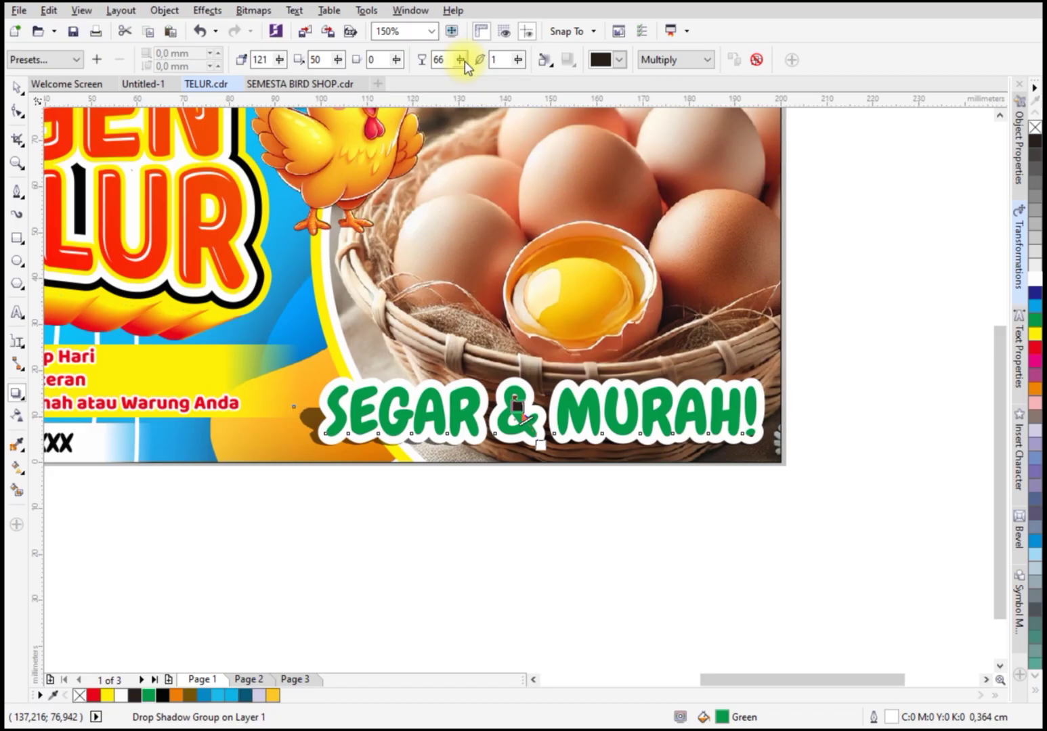
pyautogui.click(17, 87)
pyautogui.scroll(-1, 586, 423)
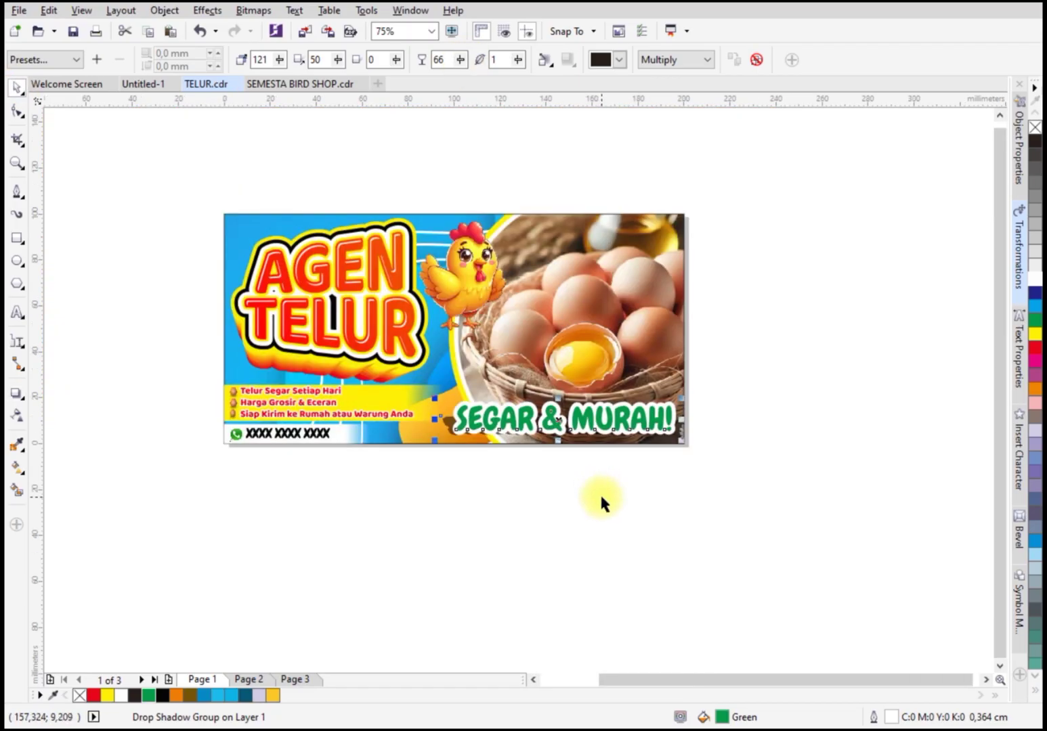
pyautogui.click(600, 499)
# Nudge the chicken slightly toward the egg photo, centring it at about X 104.9 mm, Y 73.1 mm
pyautogui.moveTo(472, 278); pyautogui.dragTo(510, 304)
pyautogui.scroll(1, 474, 274)
pyautogui.scroll(-1, 507, 297)
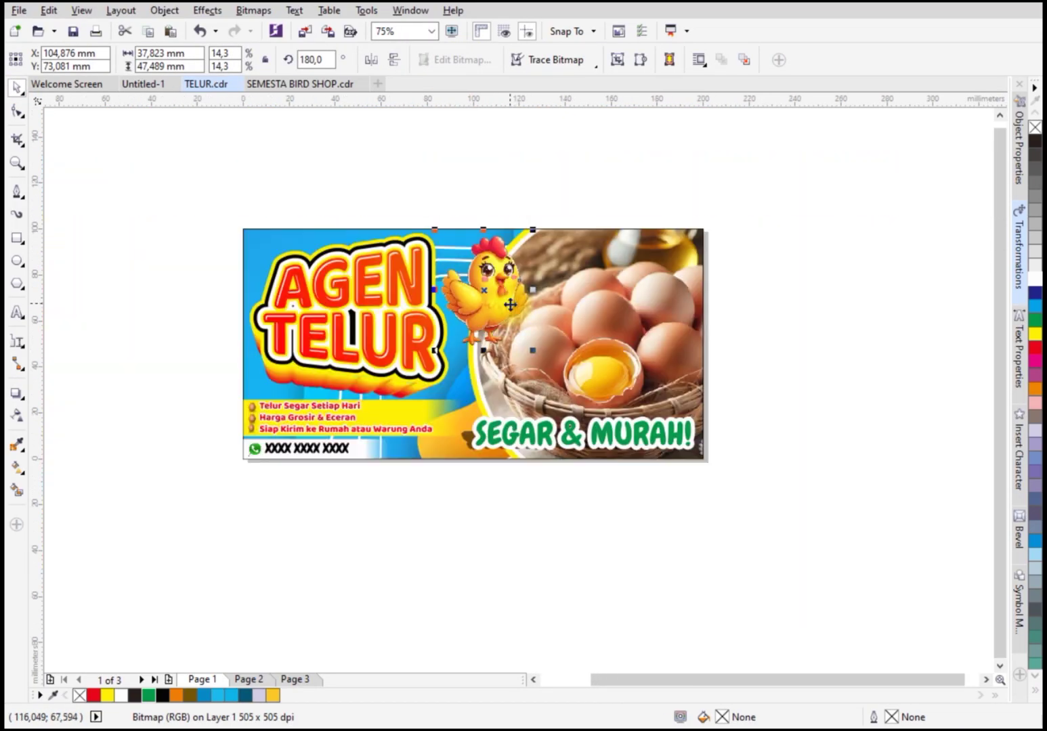
# Move the wavy background image inside the banner's PowerClip left and up, centring it at about X 25 mm, Y 62.3 mm
pyautogui.click(496, 475)
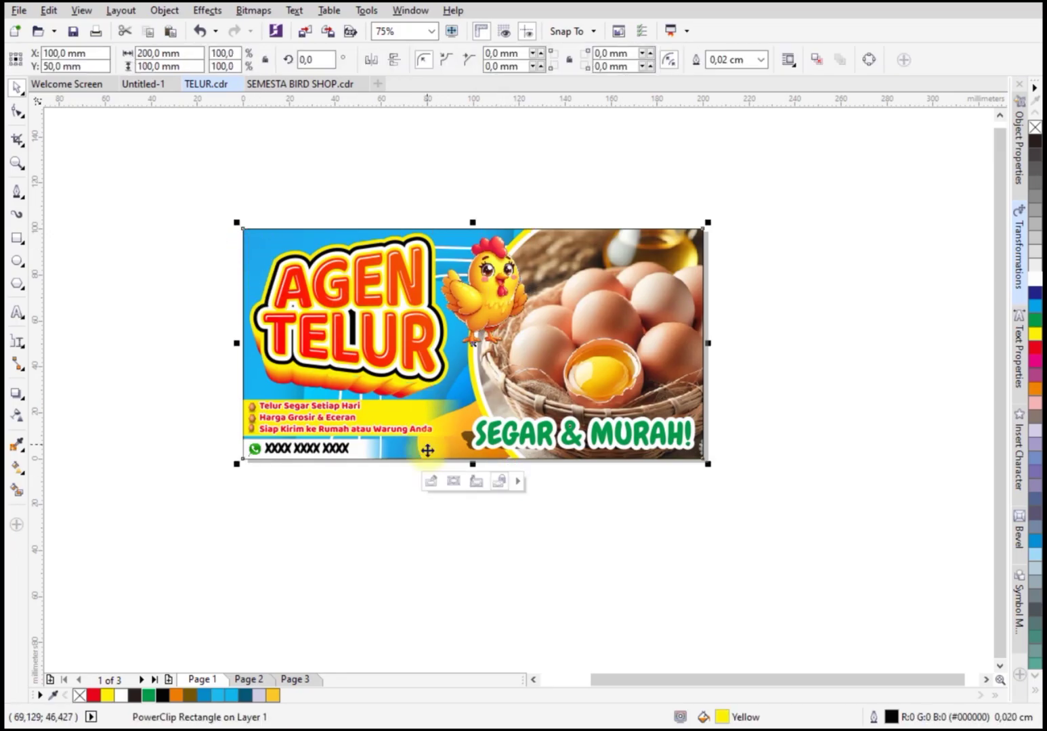
pyautogui.click(430, 481)
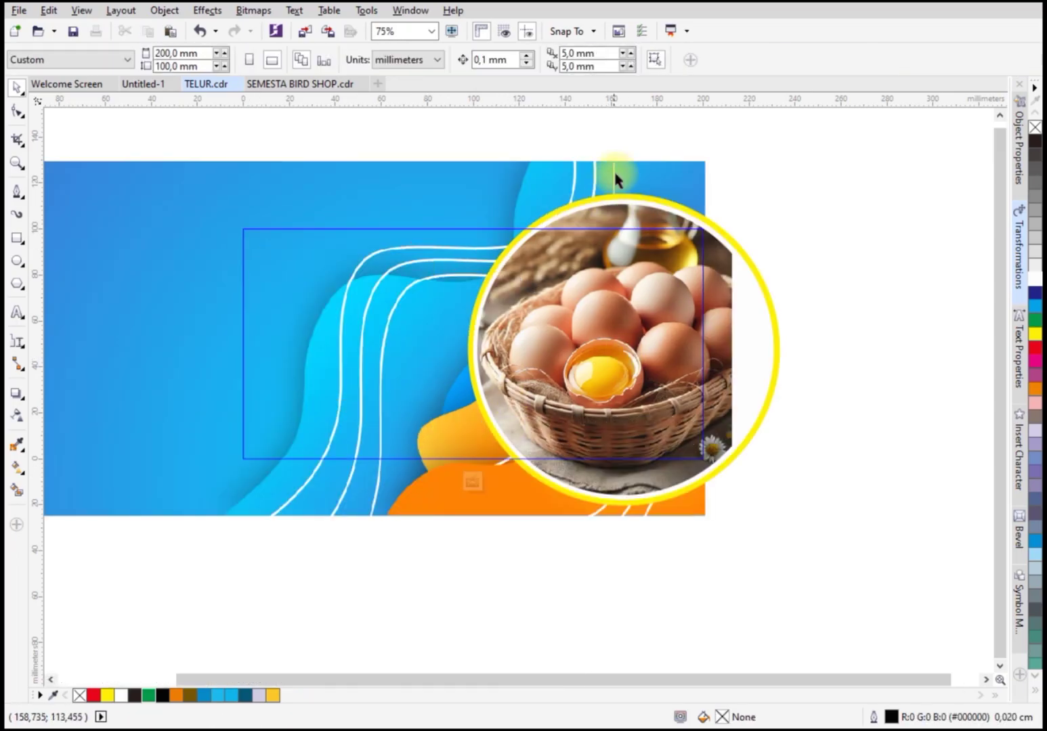
pyautogui.click(644, 176)
pyautogui.moveTo(644, 176); pyautogui.dragTo(594, 154)
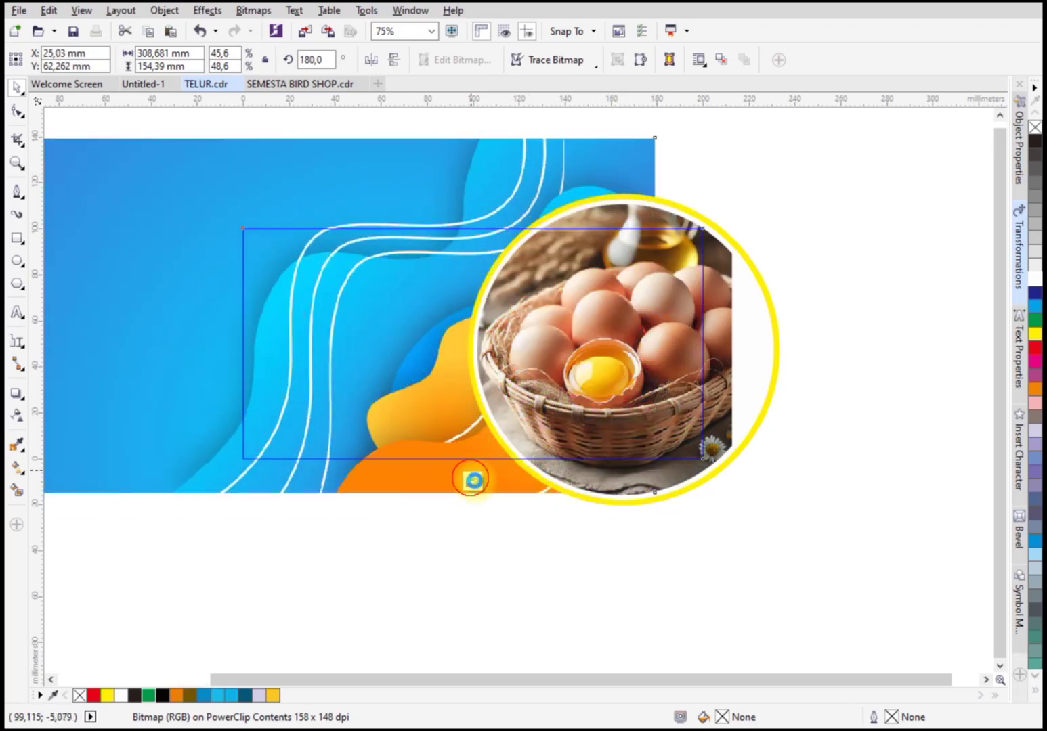
pyautogui.click(472, 478)
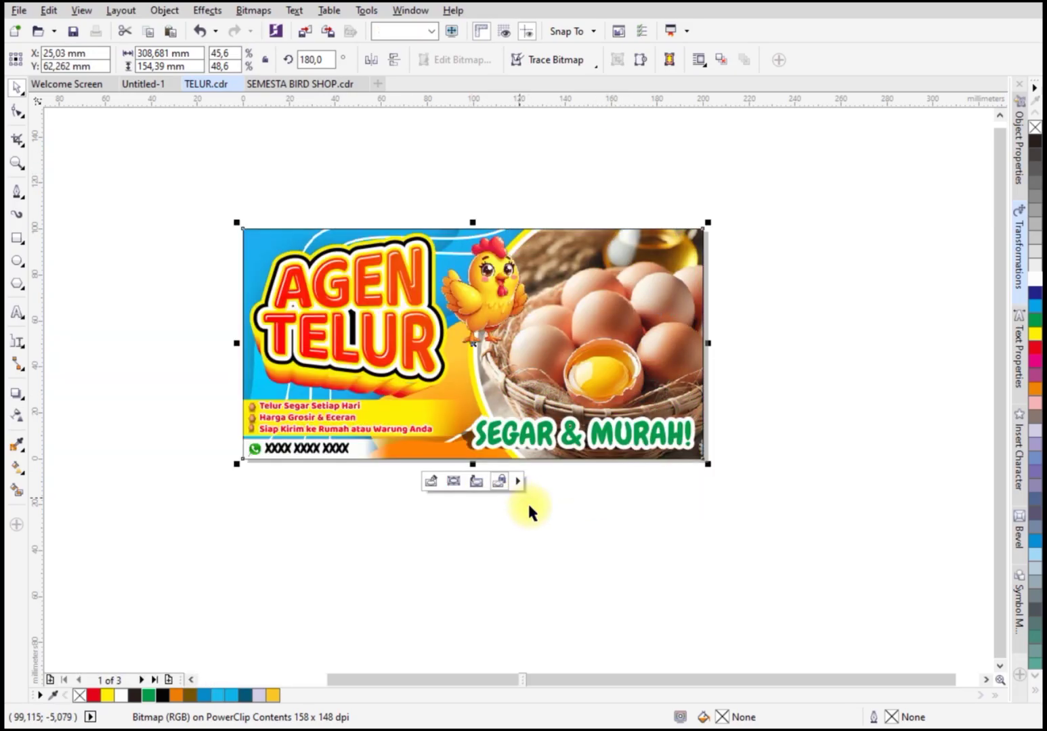
# Fit all the banner's objects to the view and inspect the complete design with nothing selected
pyautogui.click(470, 533)
pyautogui.moveTo(192, 550); pyautogui.dragTo(729, 203)
pyautogui.hotkey('shift', 'F2')
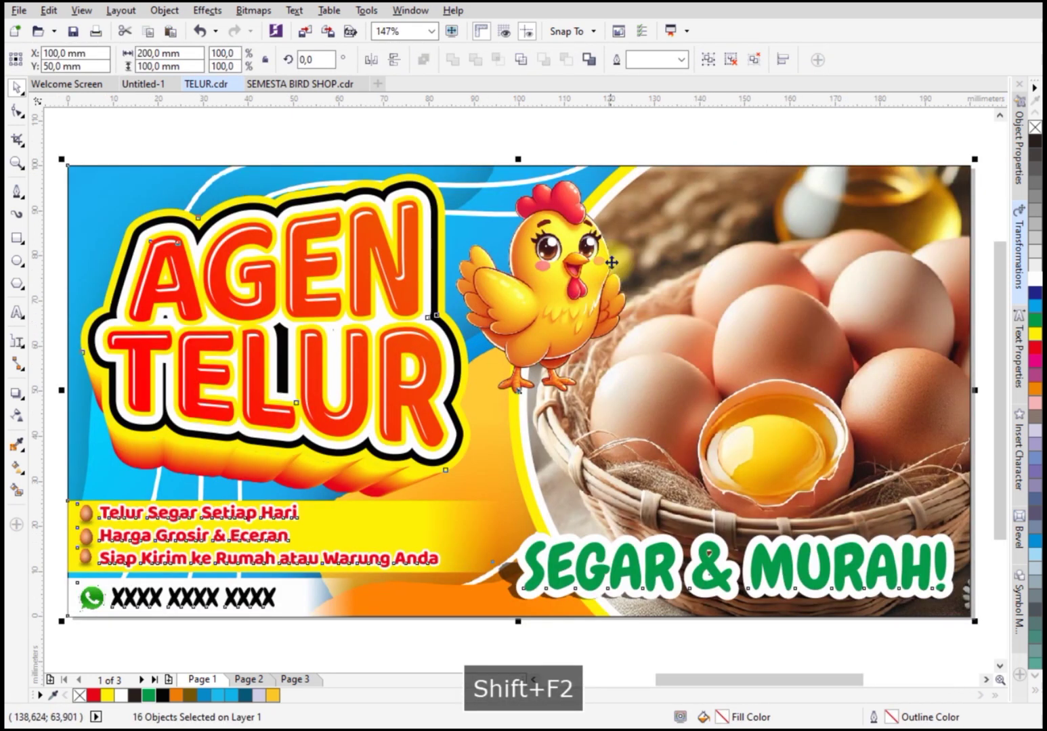
pyautogui.click(599, 142)
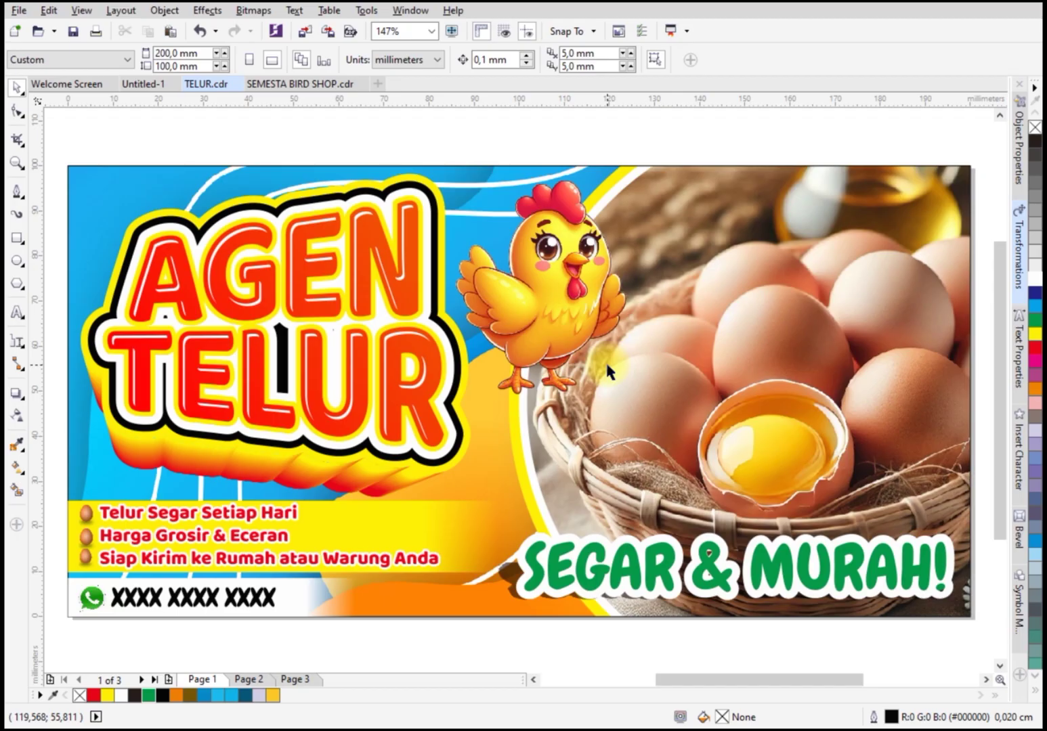
pyautogui.click(256, 182)
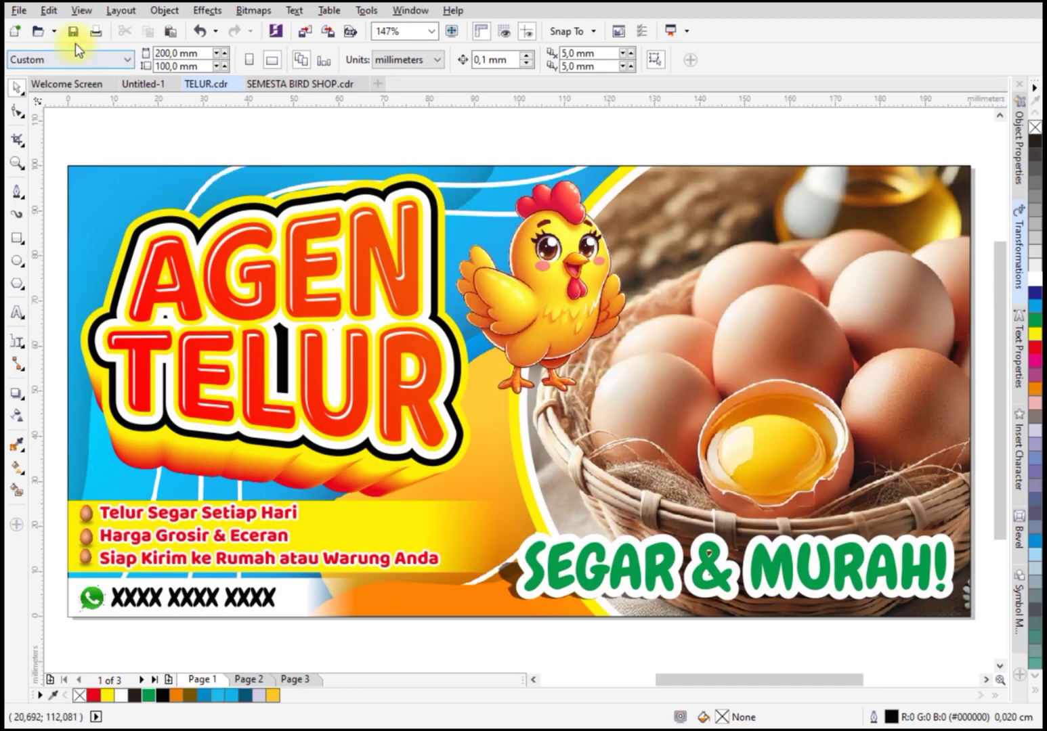
pyautogui.click(977, 715)
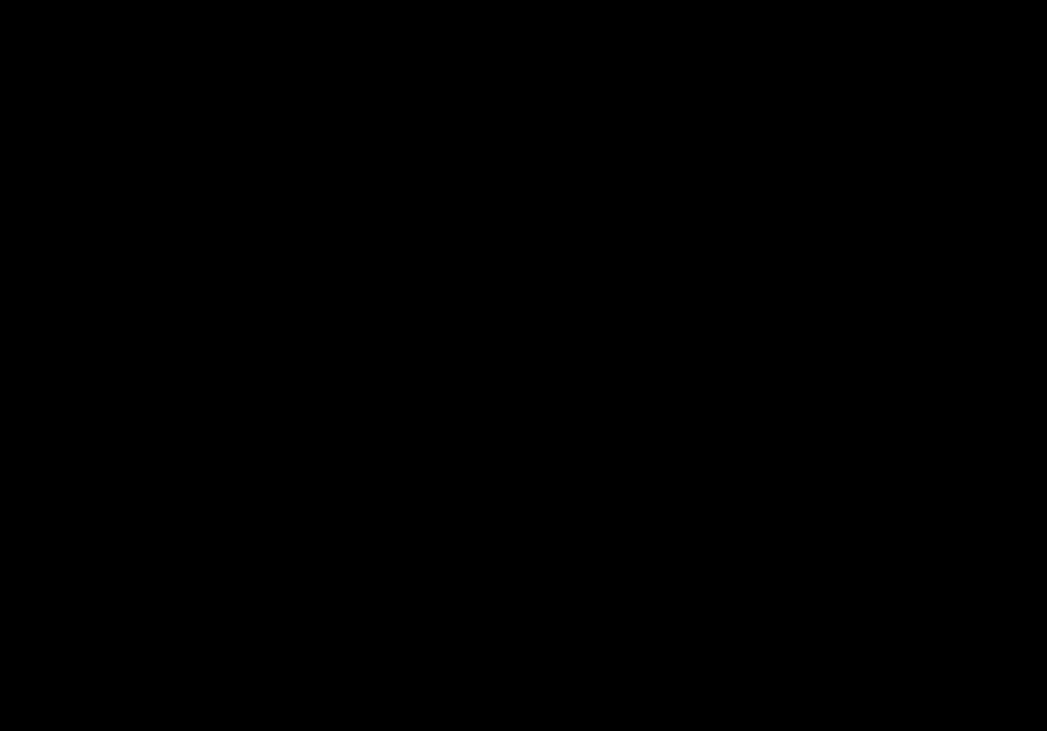